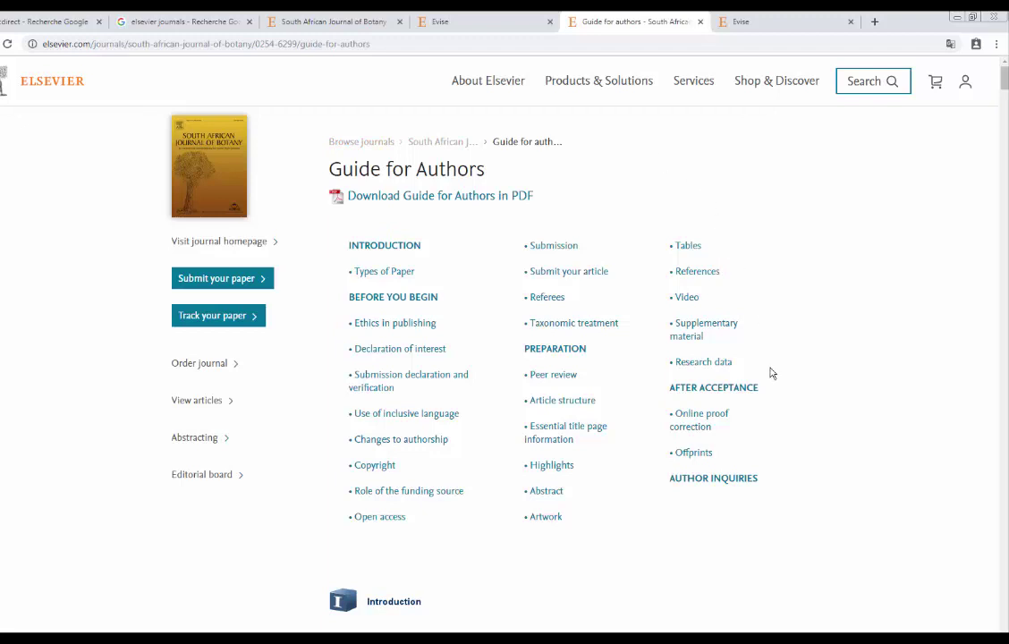
Go from the South African Journal of Botany homepage to its EVISE submission sign-in page.
click(306, 29)
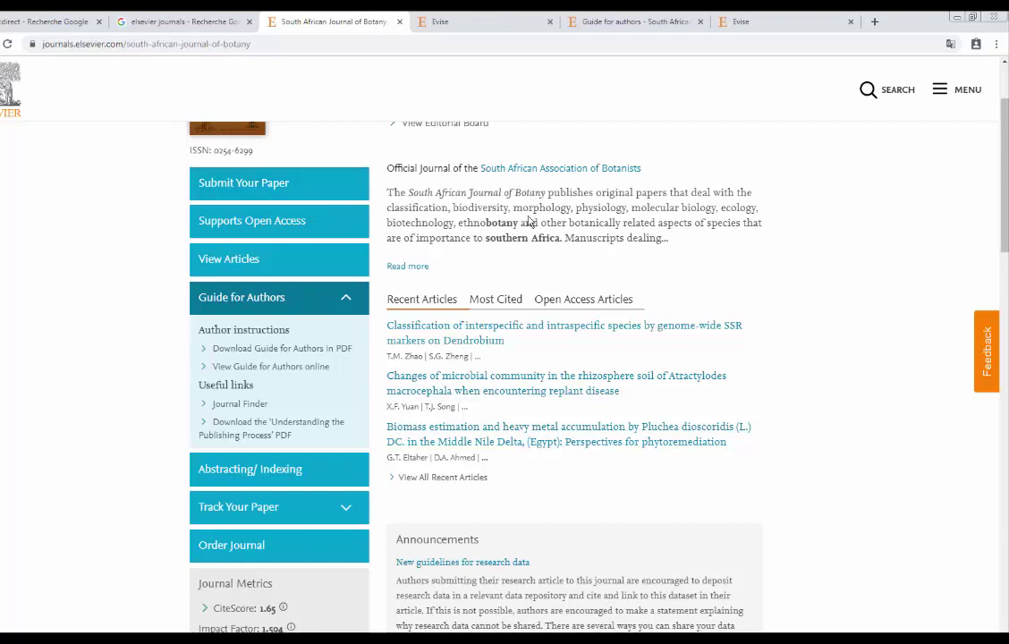
click(277, 193)
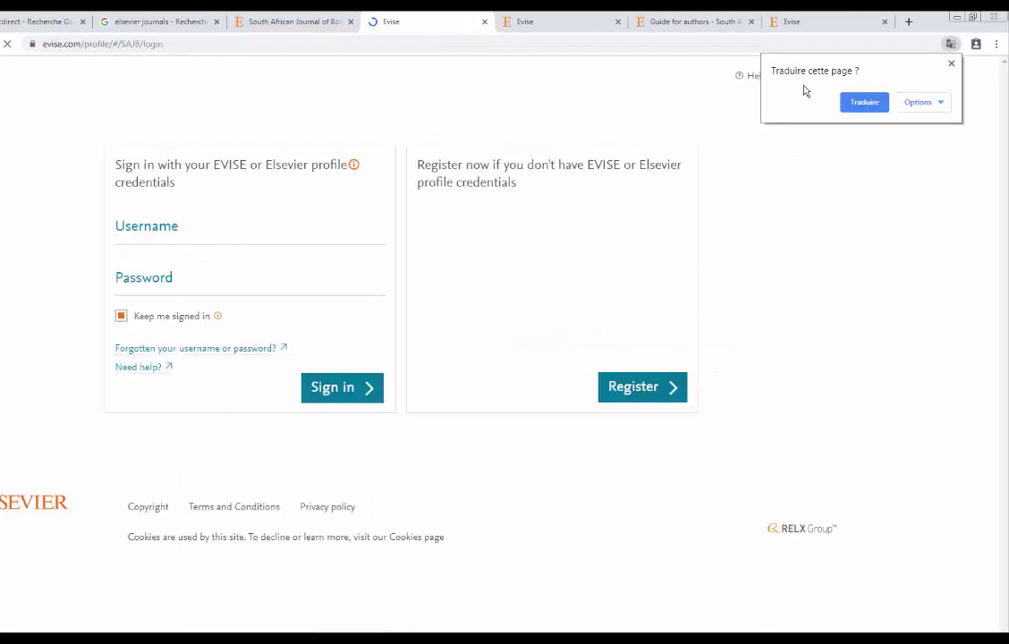
Dismiss the translation offer and look over the EVISE registration form before returning to sign-in.
click(951, 64)
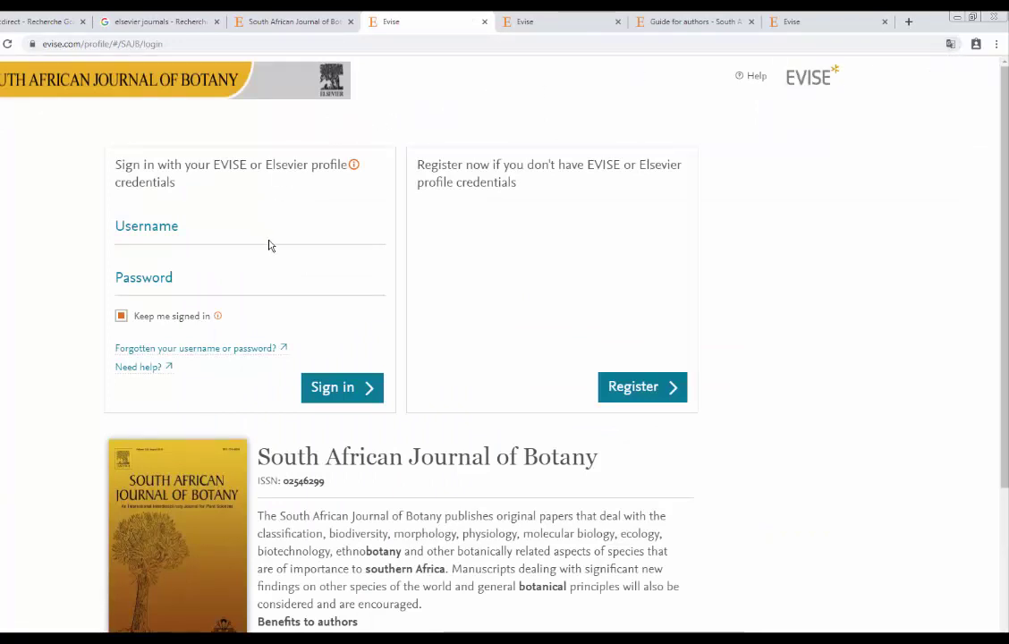
click(197, 227)
click(197, 278)
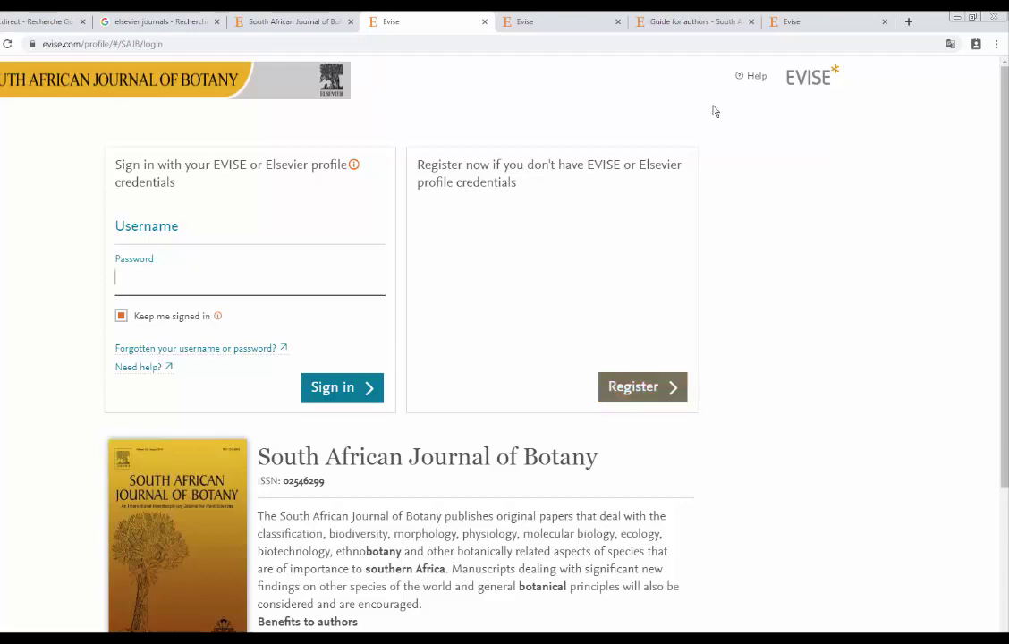
click(799, 22)
click(153, 244)
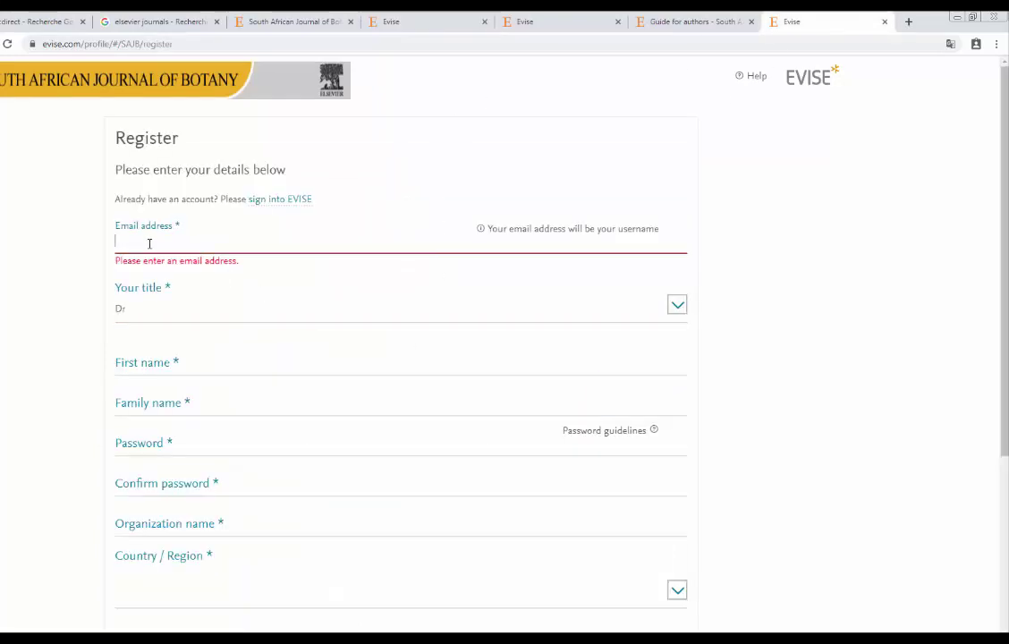
scroll(183, 340, down, 3)
scroll(186, 354, up, 3)
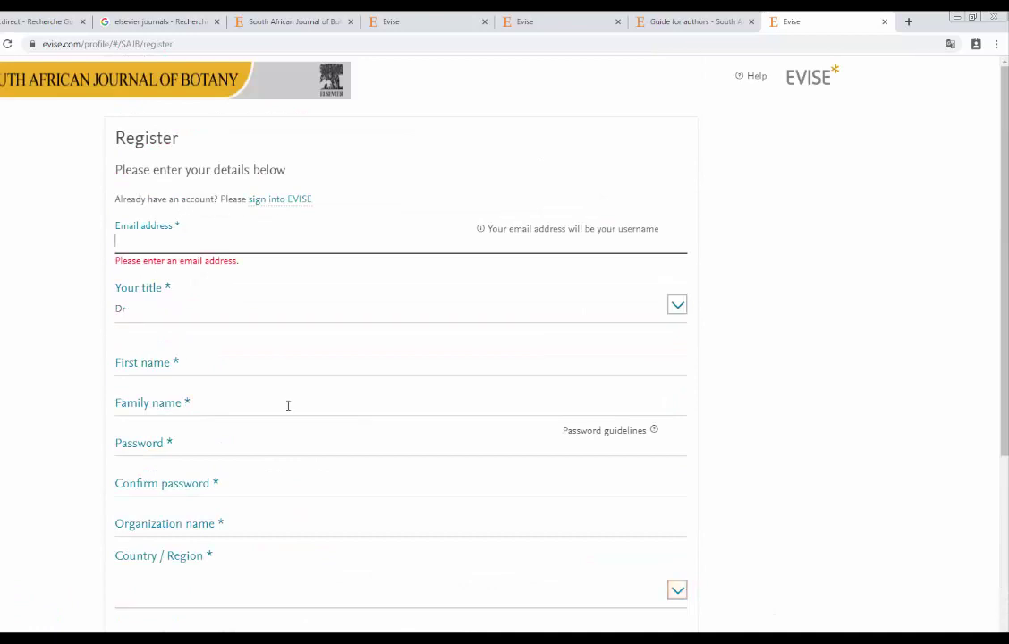
click(541, 19)
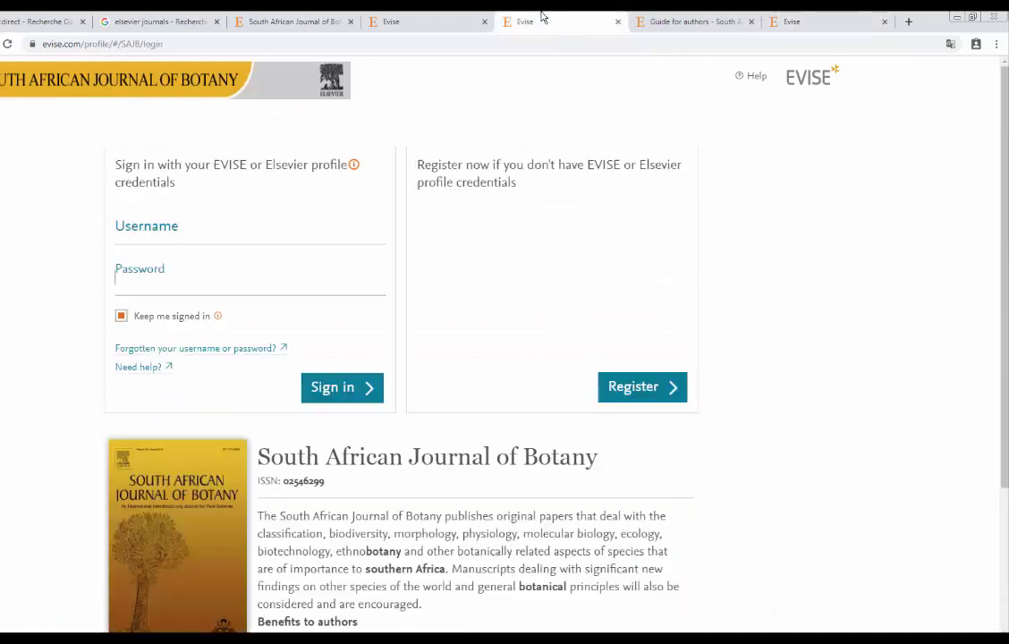
Sign in to EVISE with the account e-mail address and password.
click(169, 234)
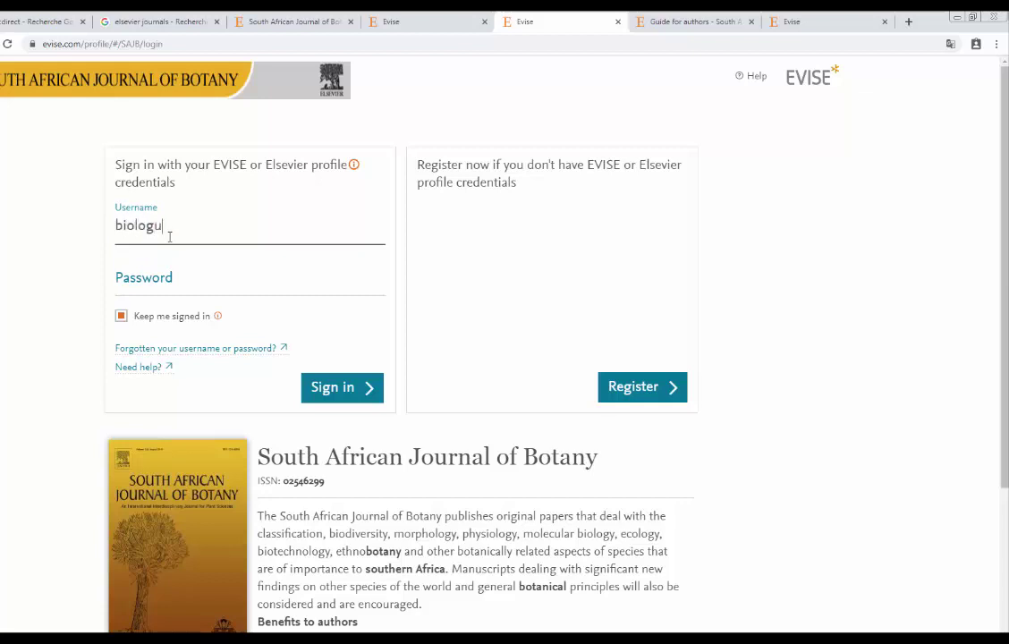
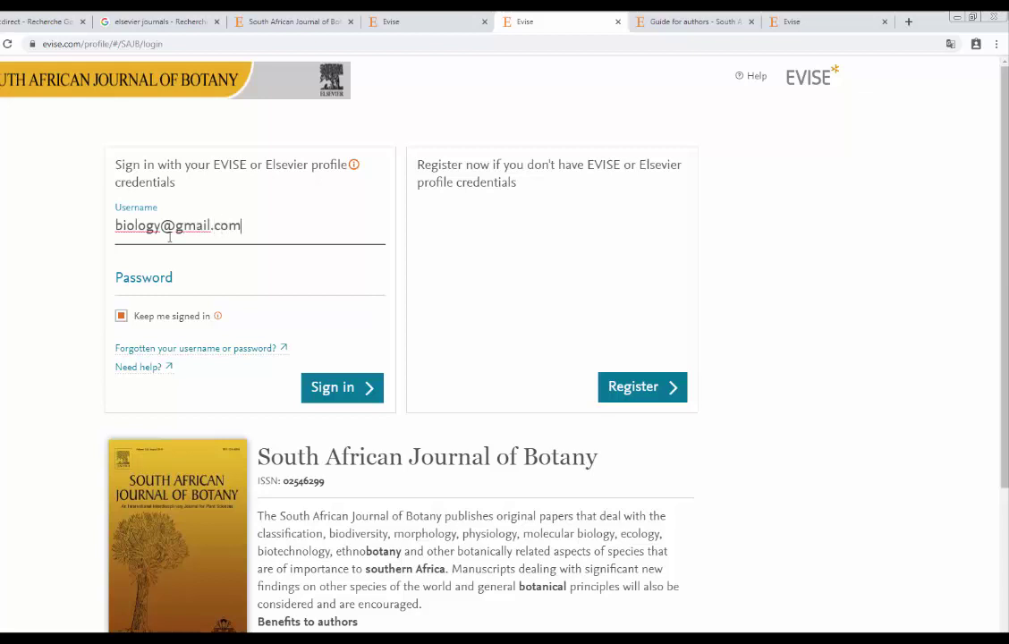
click(184, 277)
text(••••••••)
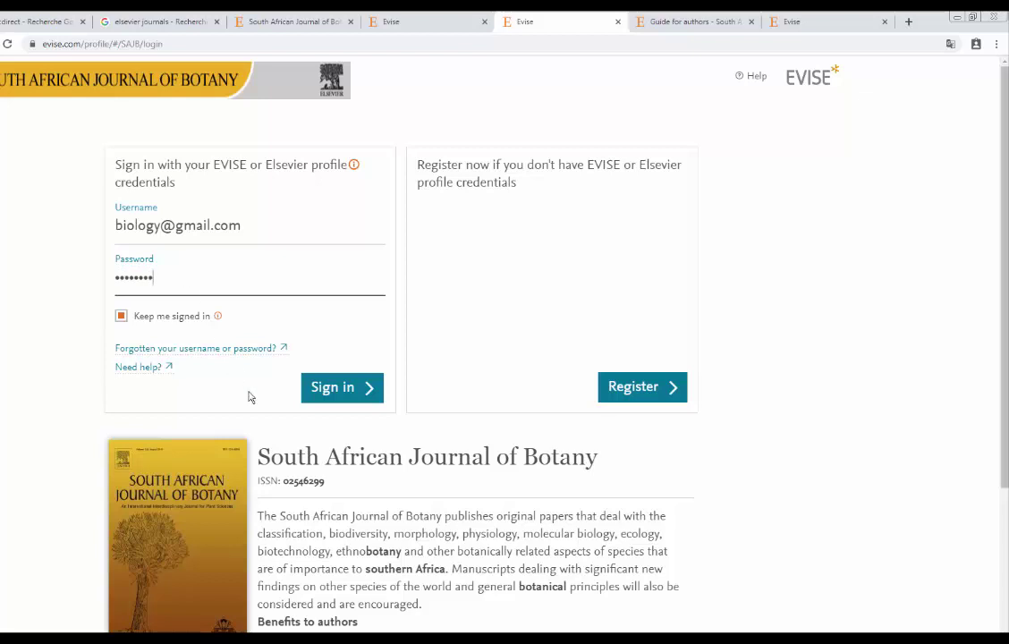
click(327, 387)
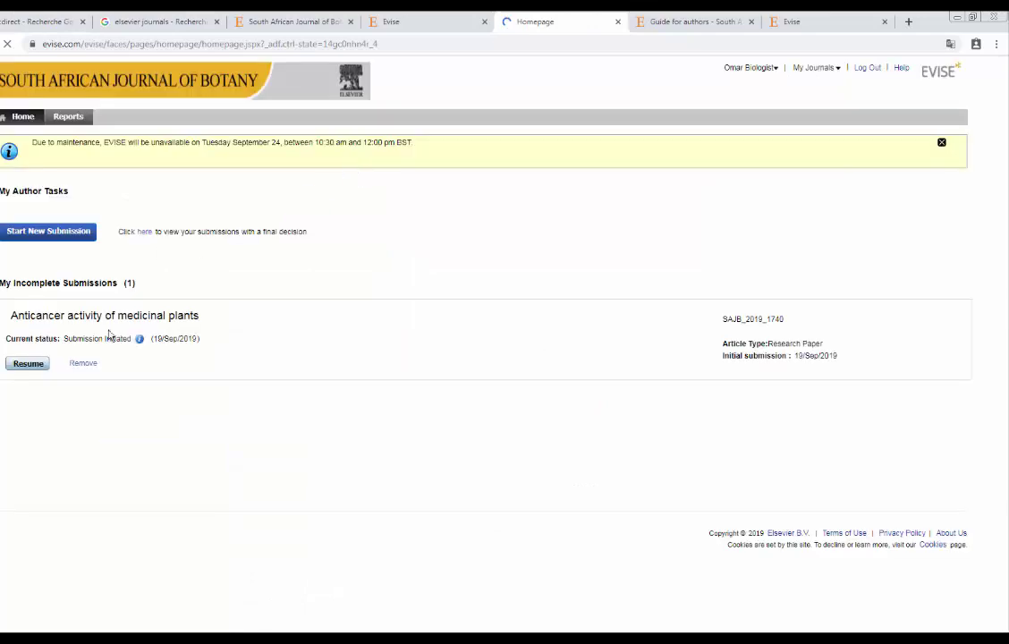
Start a new submission with Regular issue as the issue and Research Paper as article type.
click(56, 238)
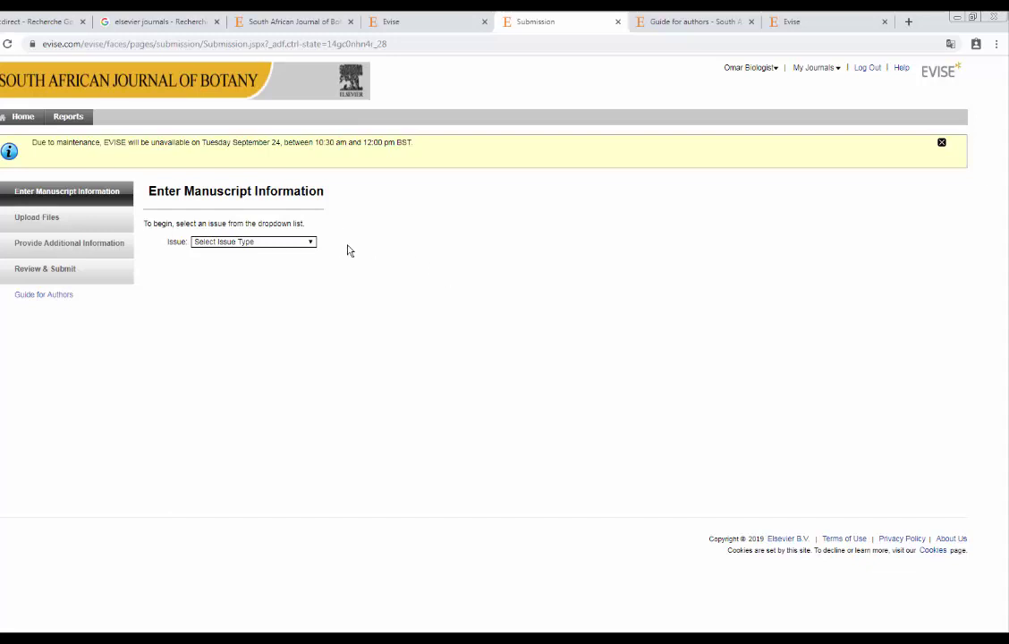
click(250, 243)
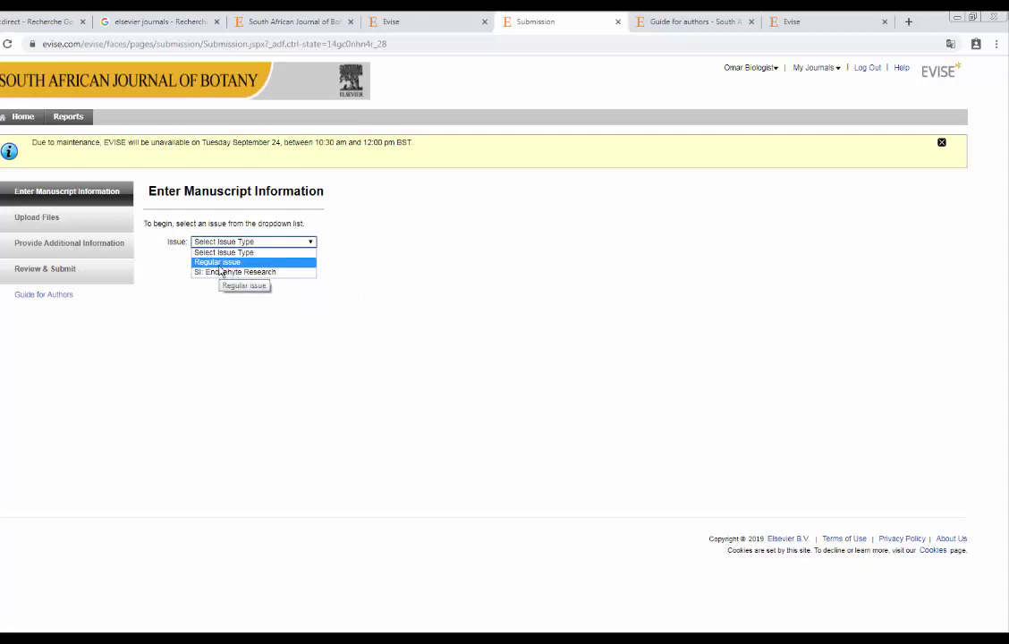
click(220, 265)
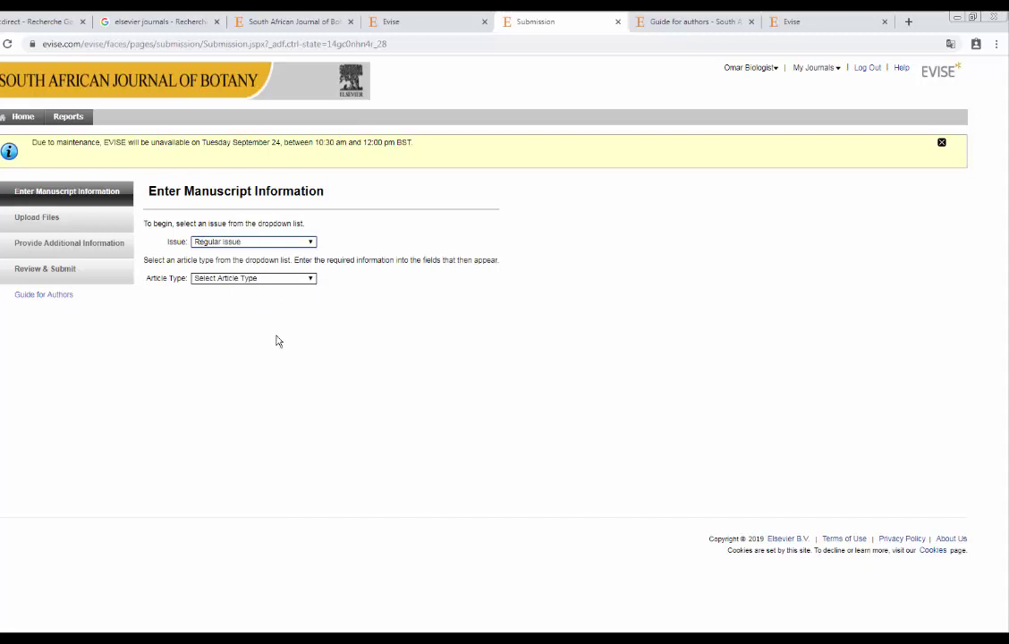
click(231, 281)
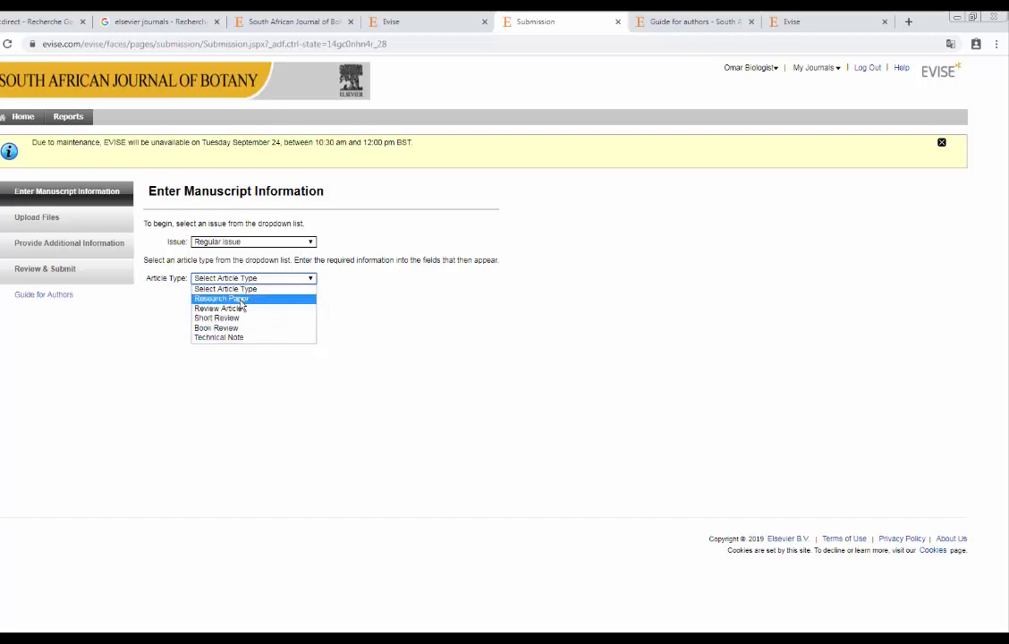
click(223, 299)
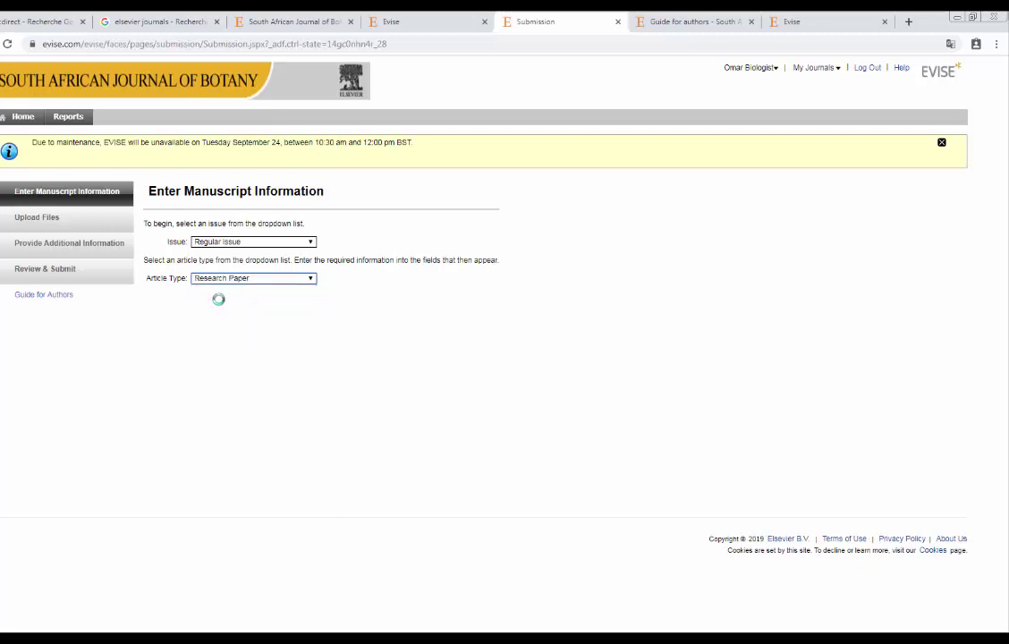
Copy the title 'Anticancer activity of medicinal plants' from the Word manuscript into Full Title.
click(220, 338)
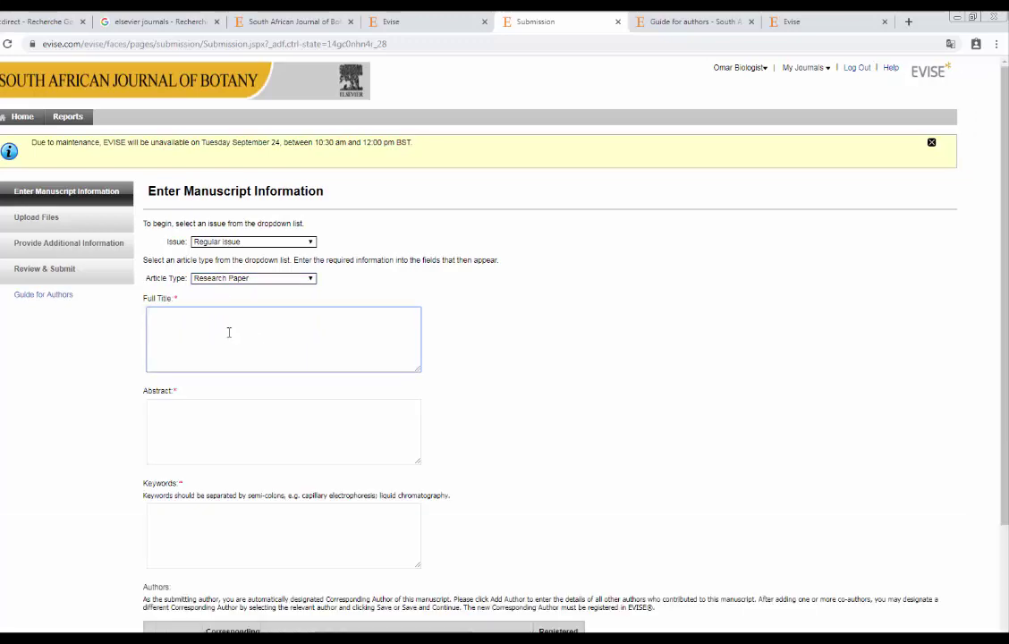
scroll(445, 292, down, 3)
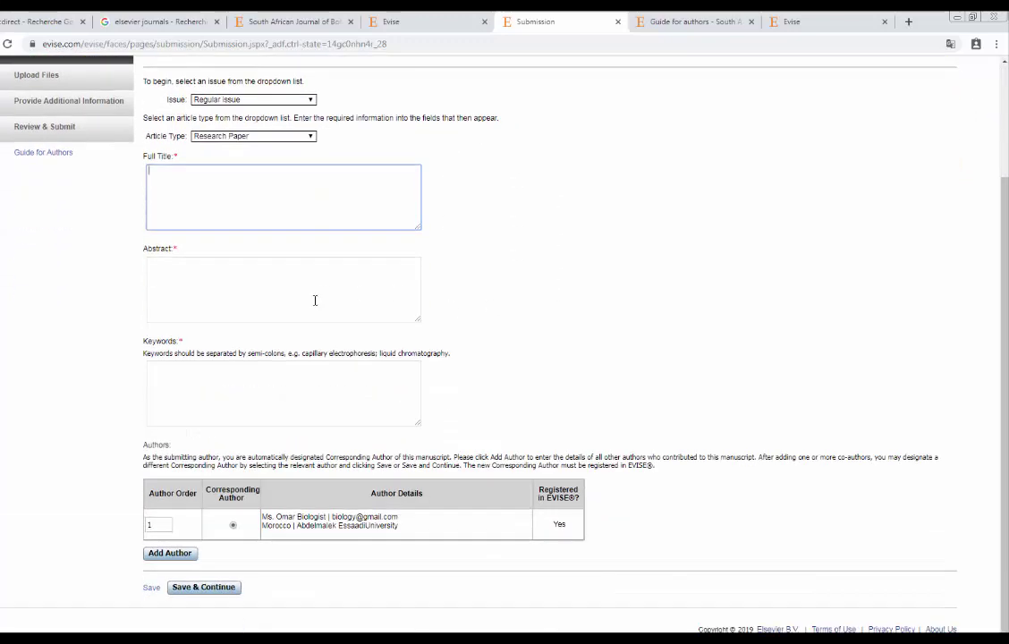
scroll(314, 300, up, 3)
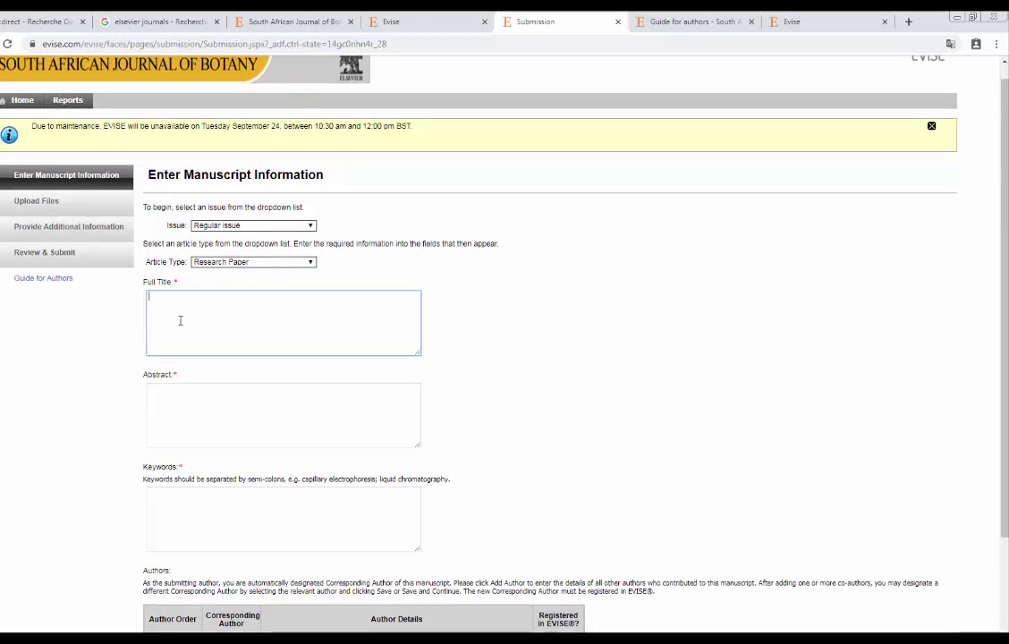
click(184, 395)
scroll(186, 392, down, 3)
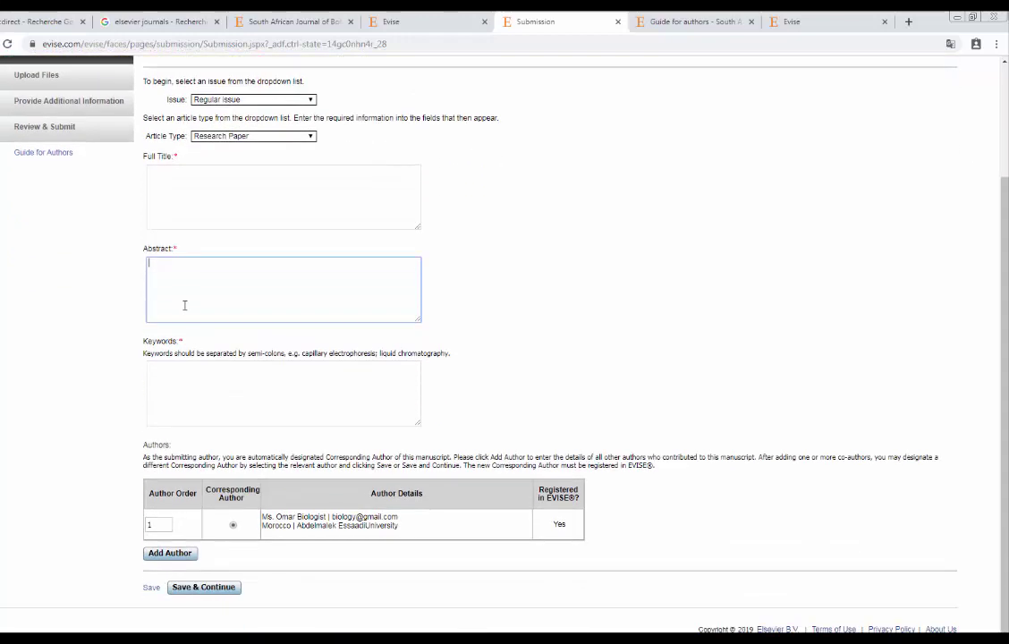
click(176, 375)
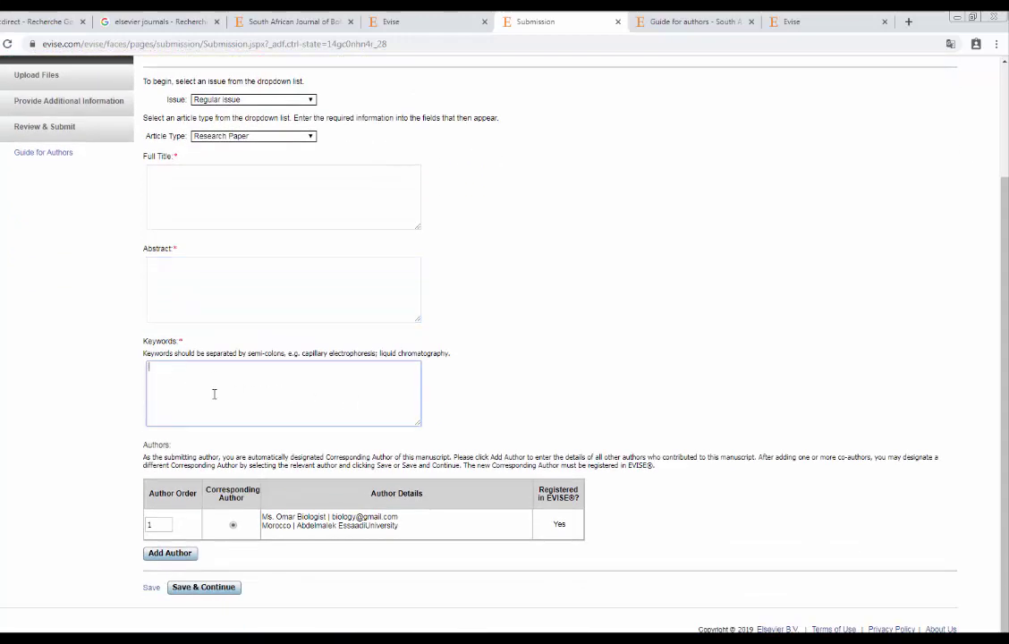
scroll(218, 298, up, 1)
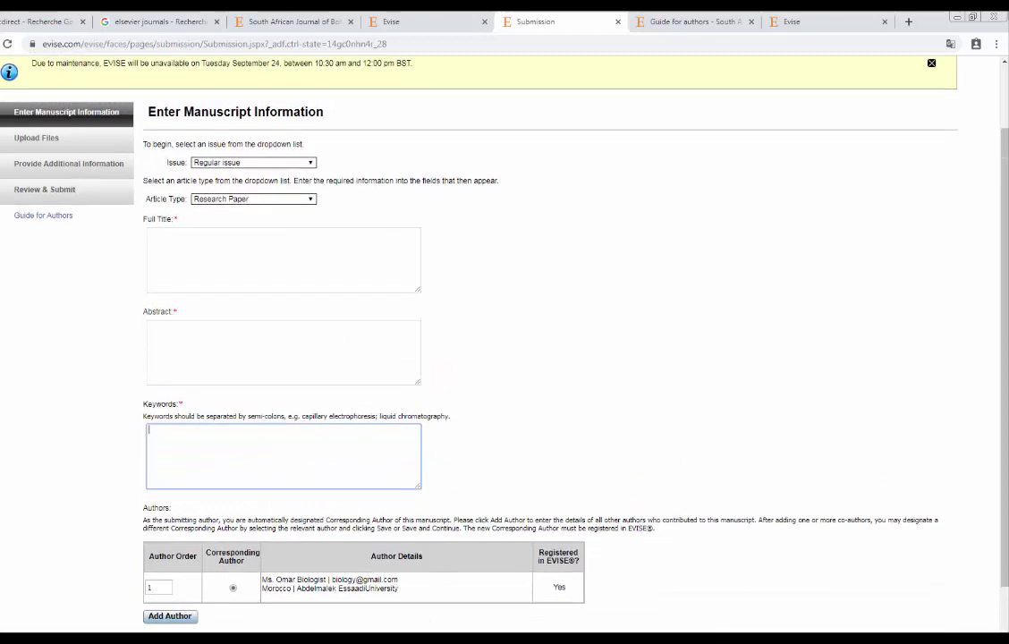
key(alt+Tab)
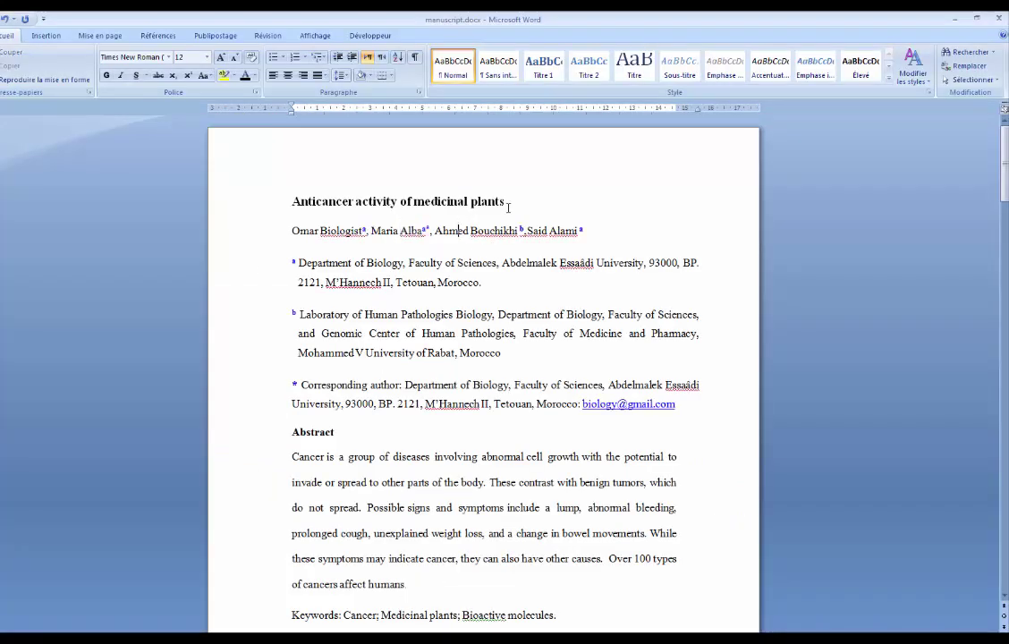
drag(506, 203, 295, 200)
key(ctrl+c)
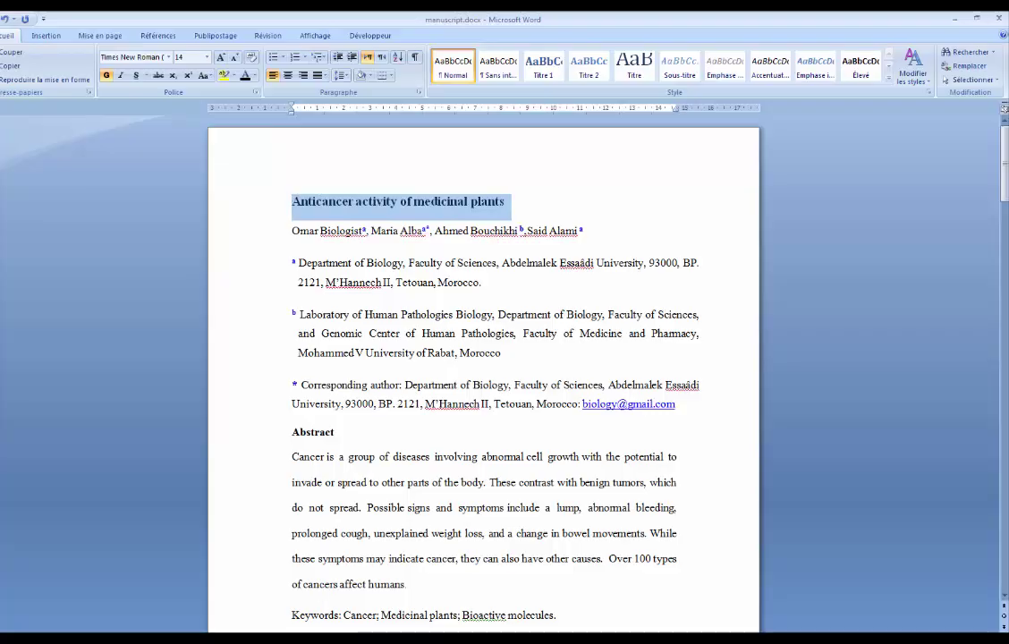
key(alt+Tab)
click(215, 252)
key(ctrl+v)
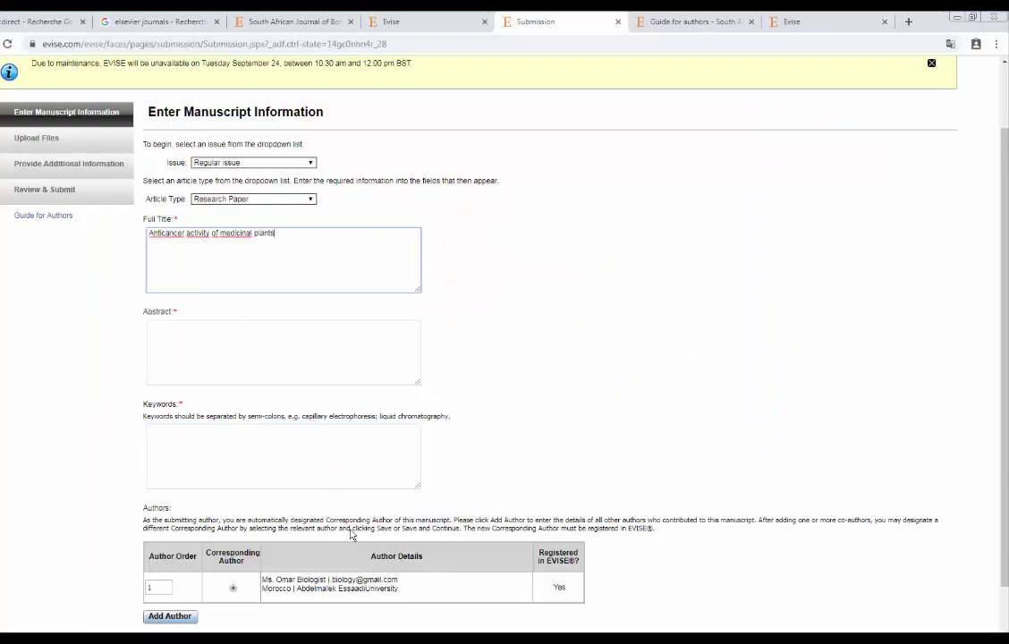
Paste the manuscript's Abstract paragraph from Word into the Abstract box.
key(alt+Tab)
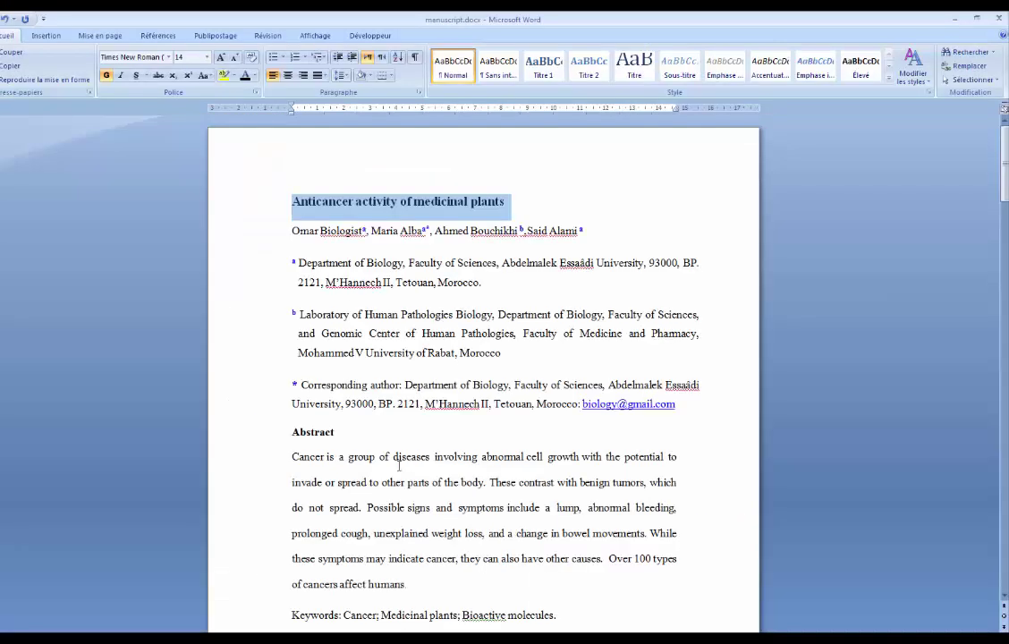
drag(294, 458, 427, 585)
key(ctrl+c)
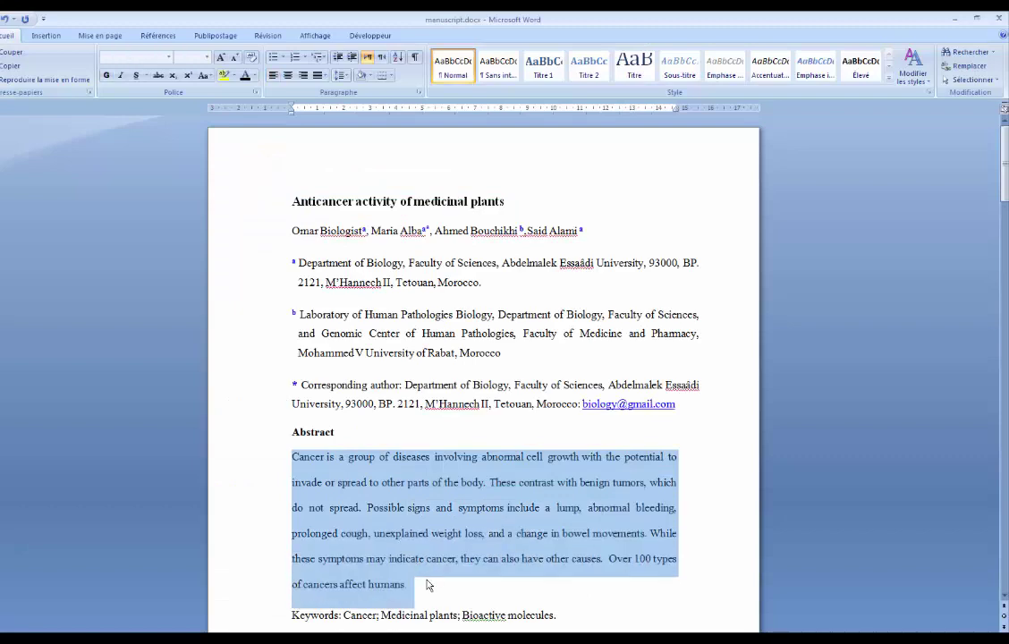
key(alt+Tab)
click(188, 353)
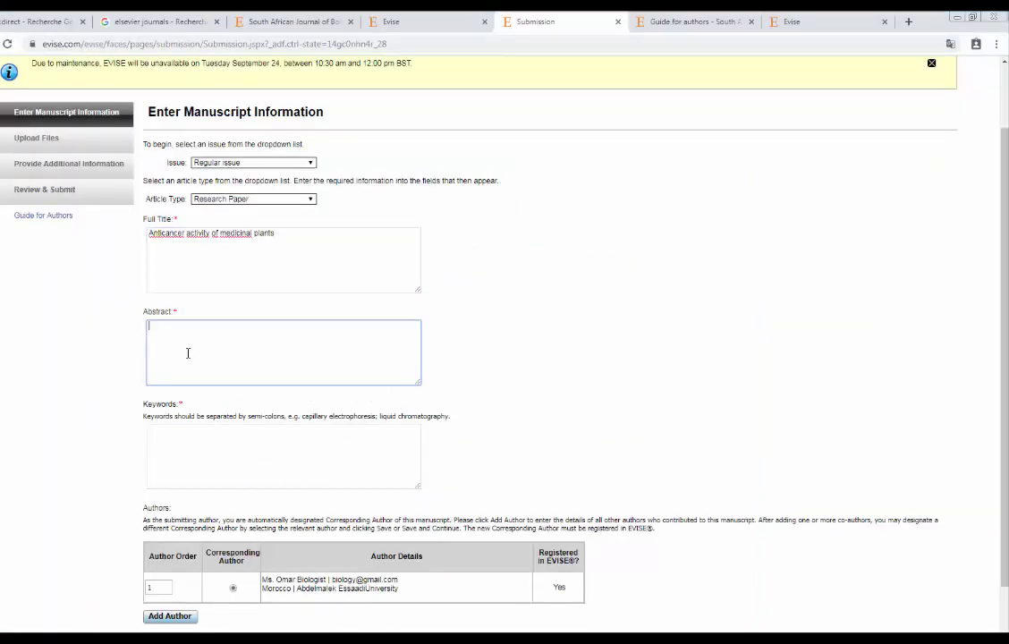
key(ctrl+v)
Read the Keywords box guidance that keywords must be separated by semicolons.
scroll(208, 371, down, 2)
click(223, 375)
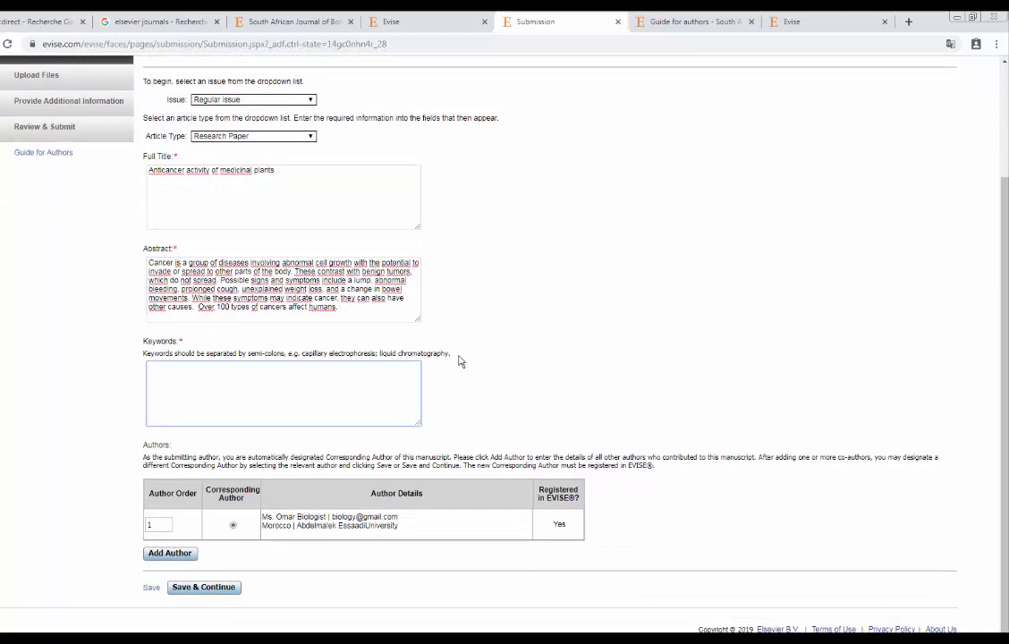
drag(452, 355, 148, 355)
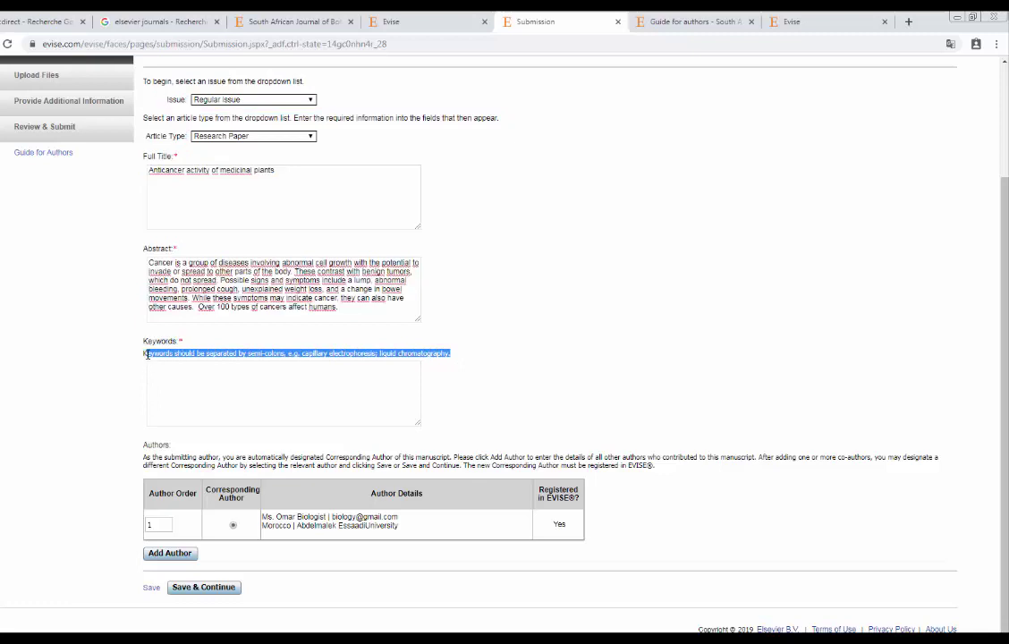
click(183, 355)
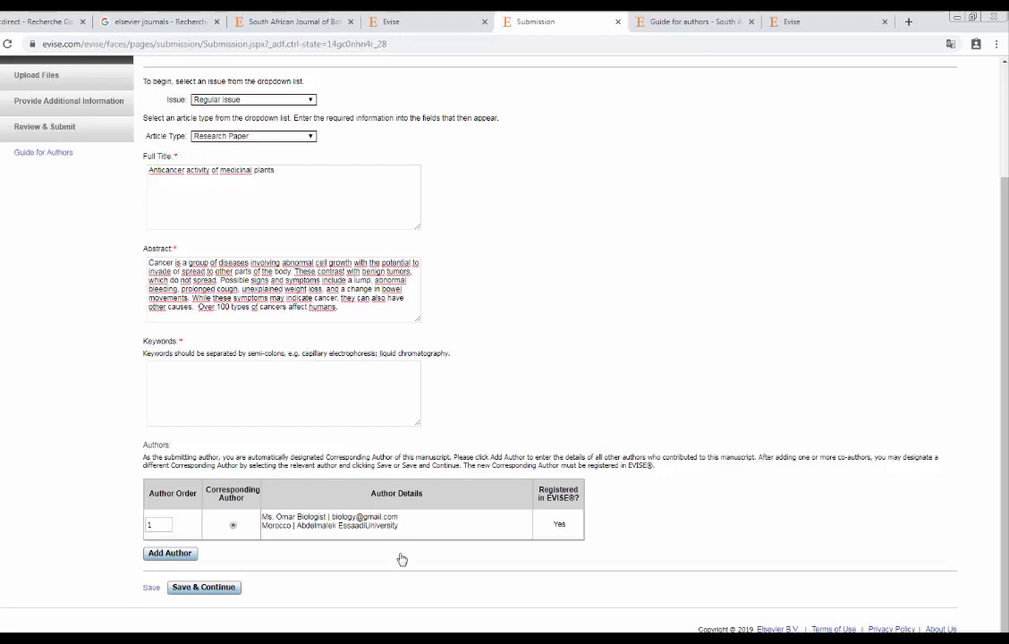
In Word, lowercase the keywords to 'cancer; medicinal plants; bioactive molecules.' and copy the line.
key(alt+Tab)
click(354, 429)
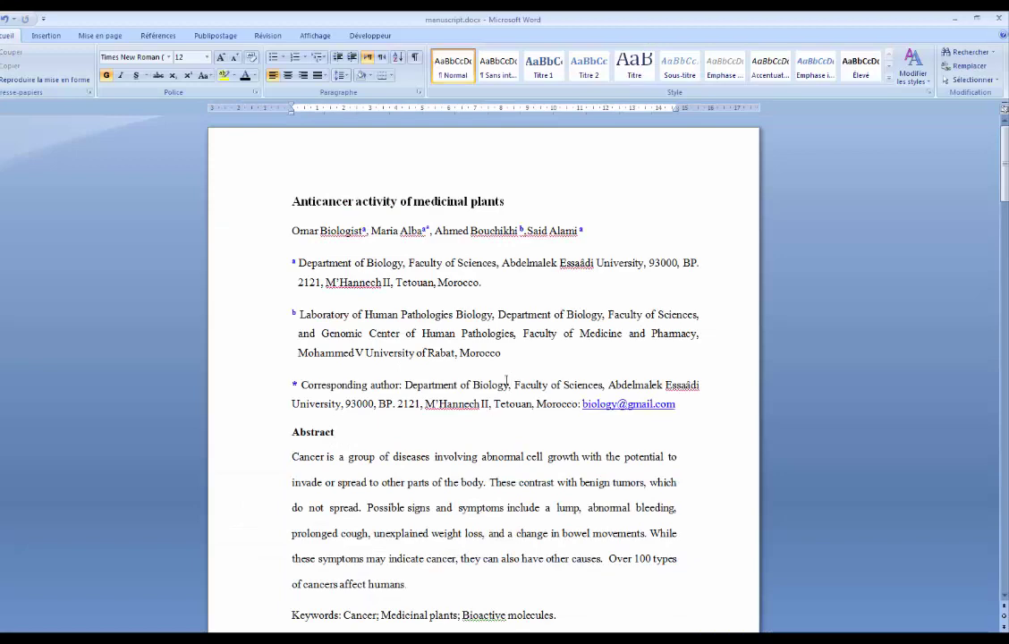
scroll(486, 362, down, 3)
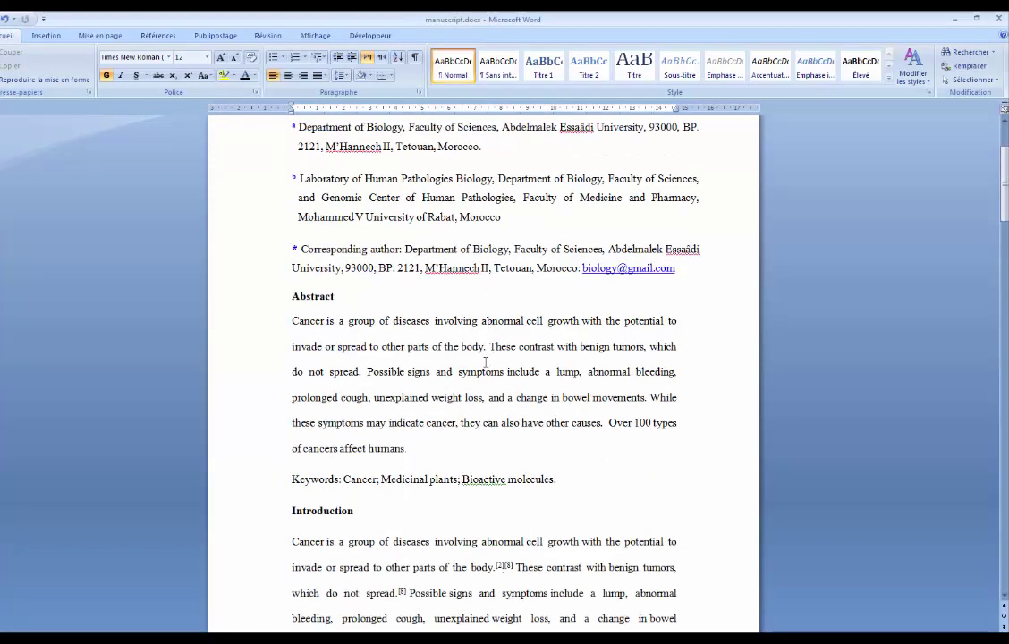
click(481, 471)
key(BackSpace)
key(BackSpace)
text(b)
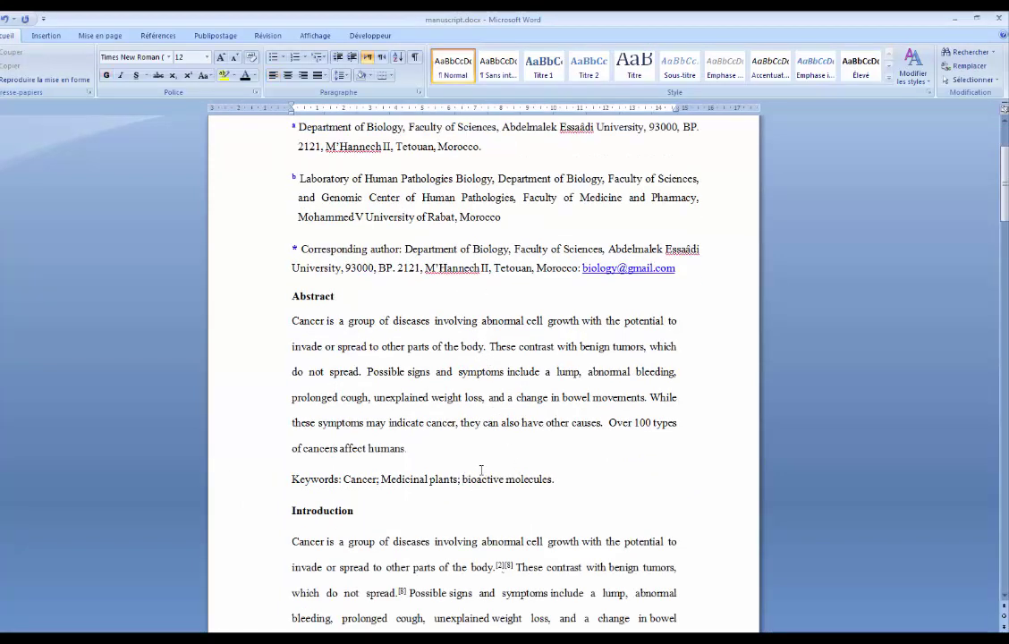
click(390, 480)
key(BackSpace)
text(m)
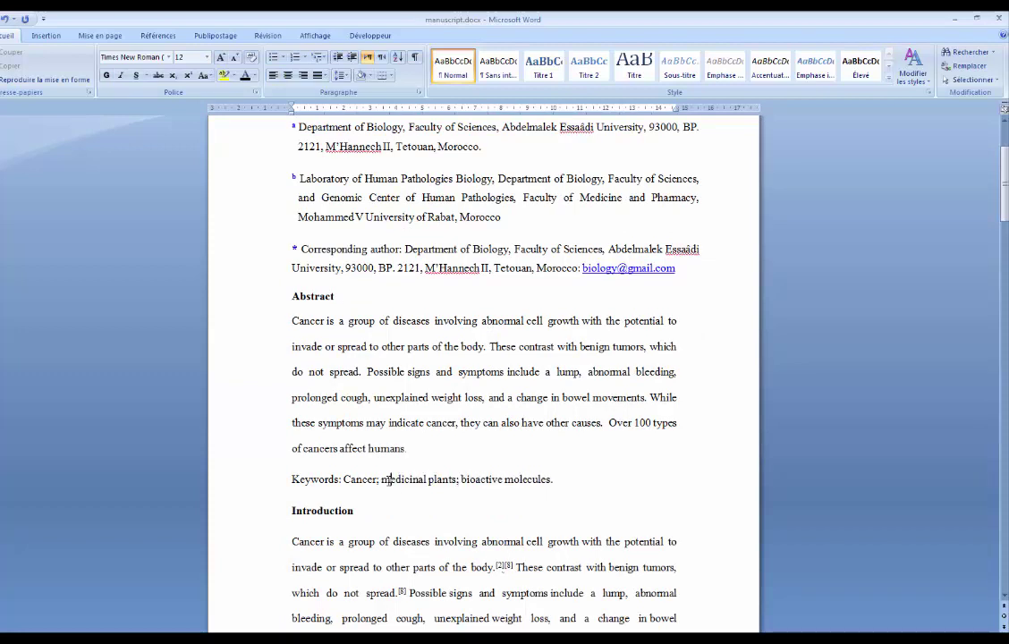
click(344, 480)
key(Delete)
text(c)
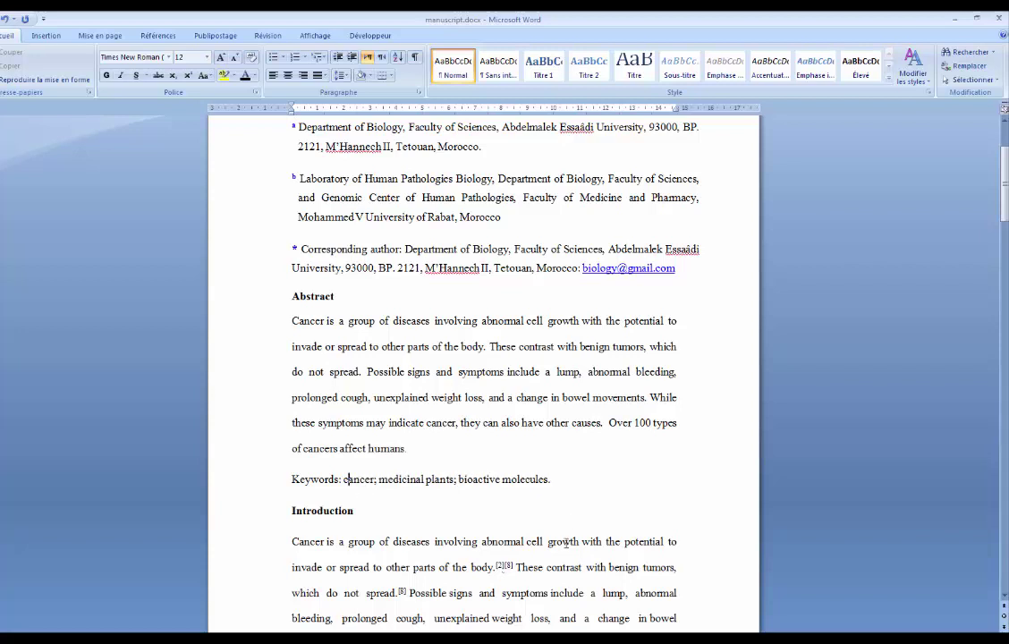
drag(557, 482, 345, 483)
key(ctrl+c)
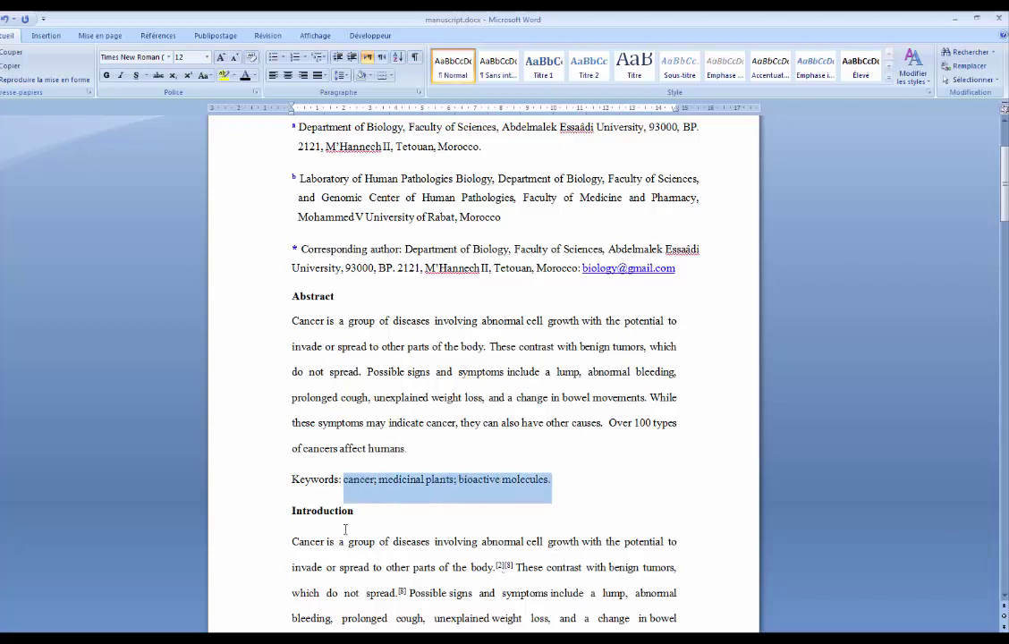
key(alt+Tab)
Paste 'cancer; medicinal plants; bioactive molecules.' into the EVISE Keywords box.
click(244, 393)
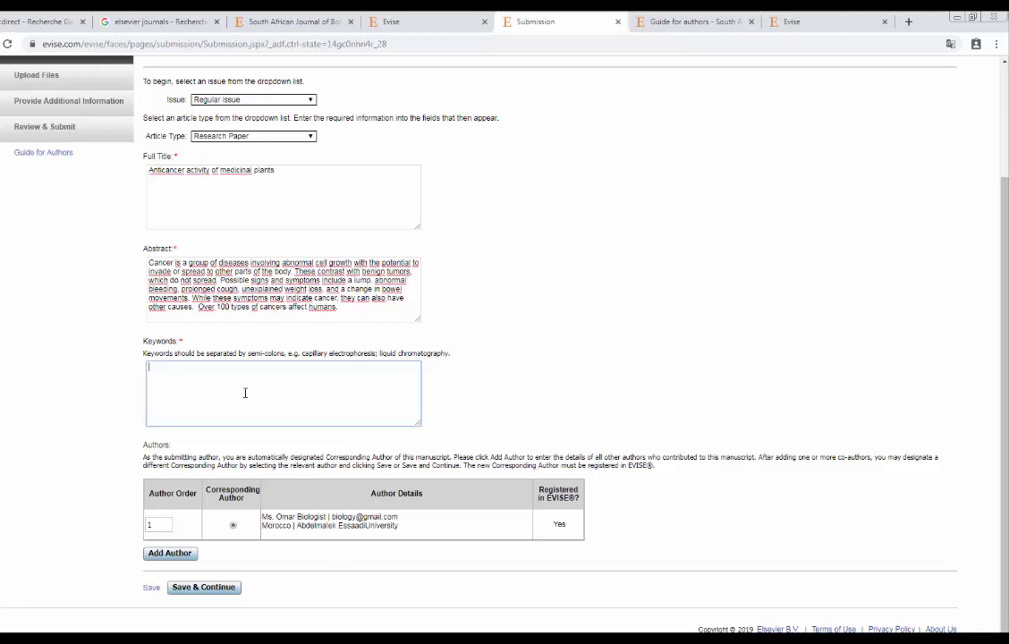
key(ctrl+v)
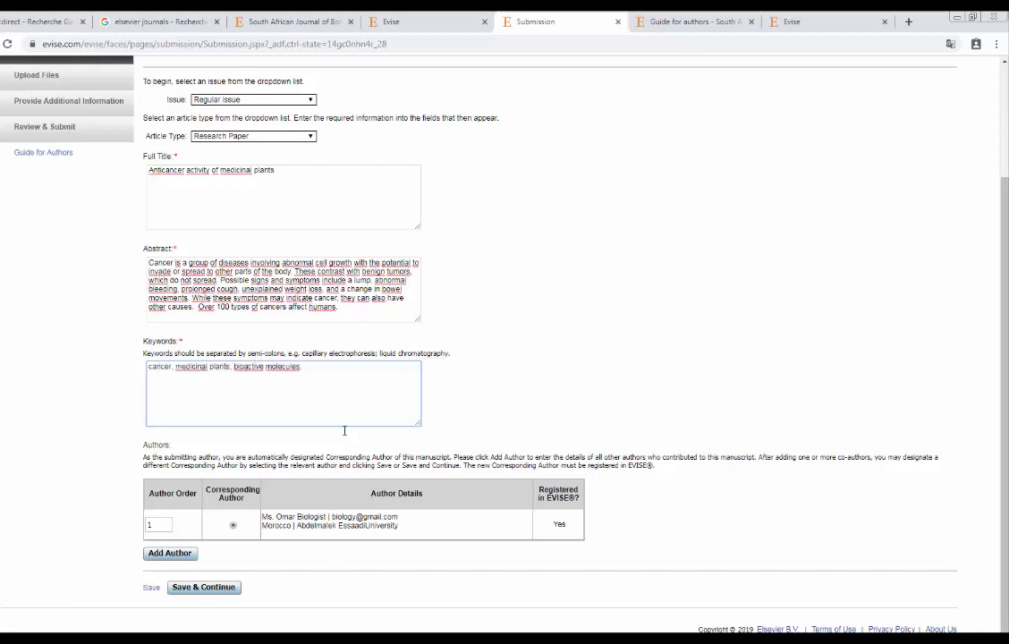
click(100, 429)
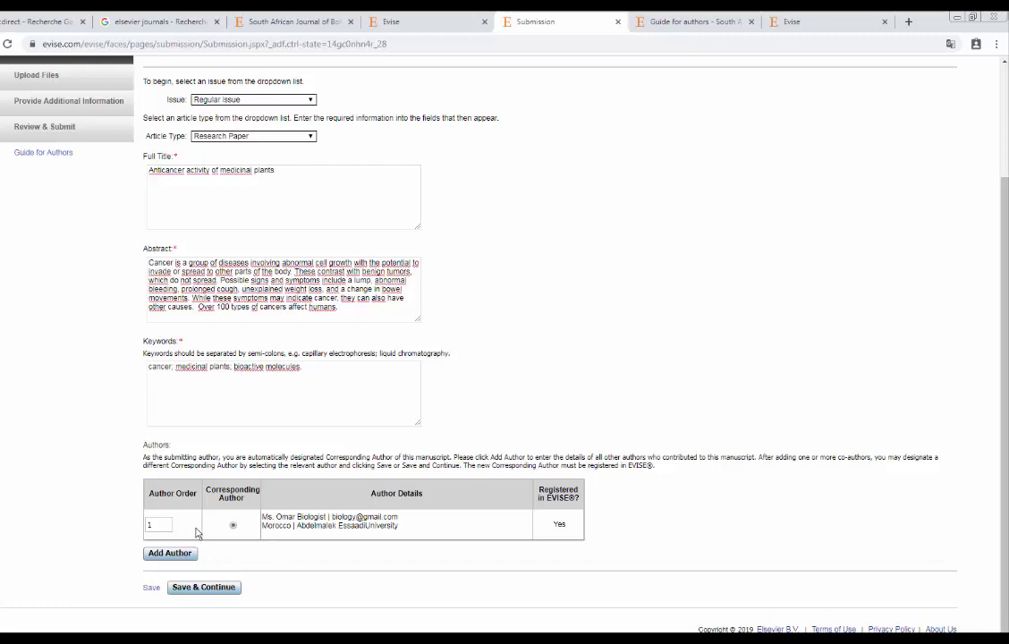
click(228, 588)
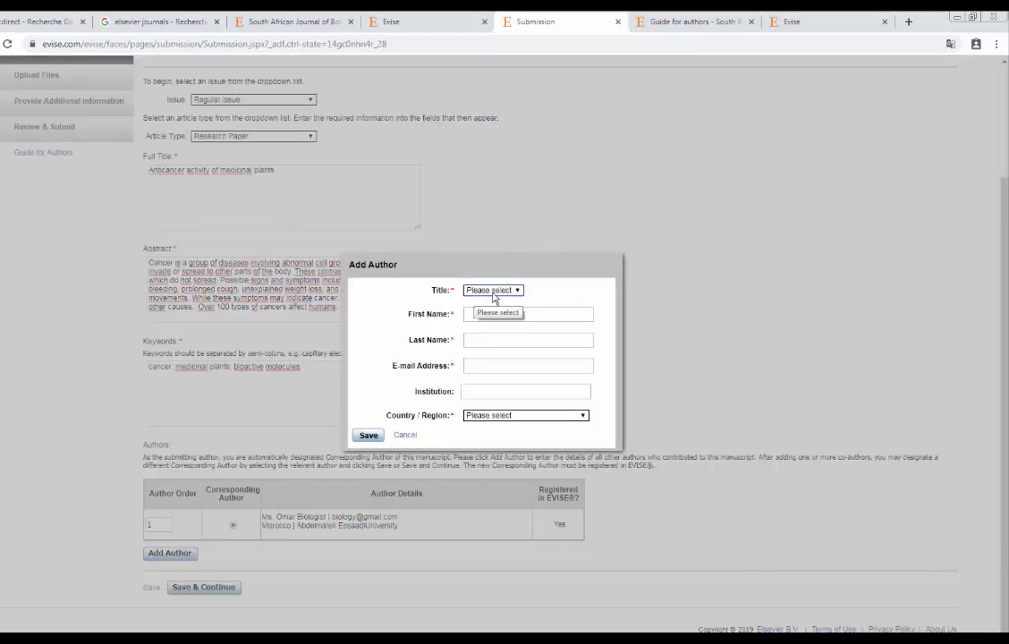
Give the co-author the title Dr and enter their first name, last name and e-mail.
click(493, 292)
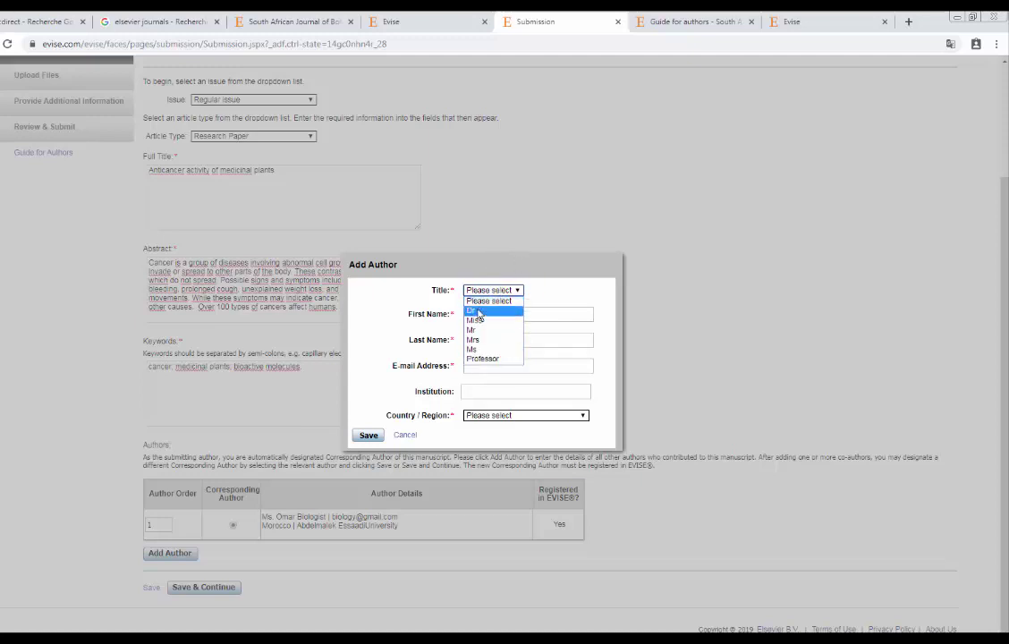
click(479, 311)
click(498, 314)
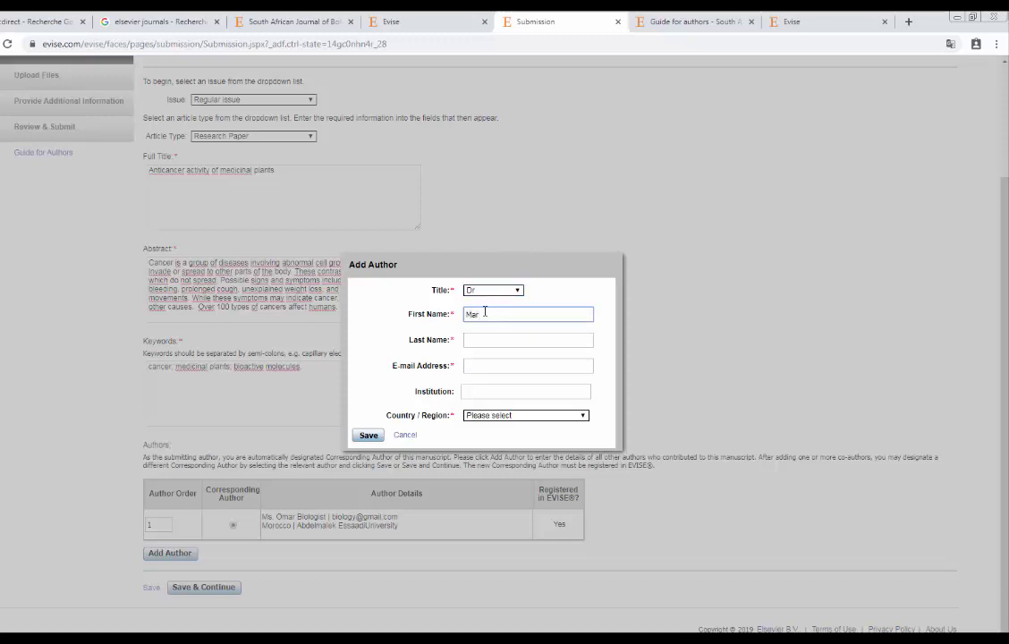
click(492, 342)
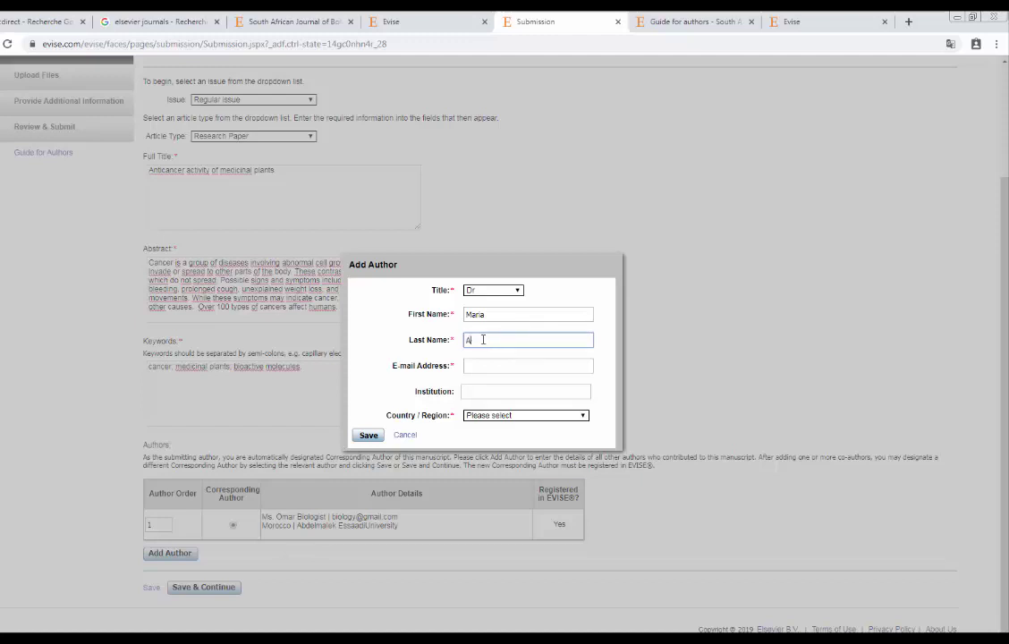
click(489, 364)
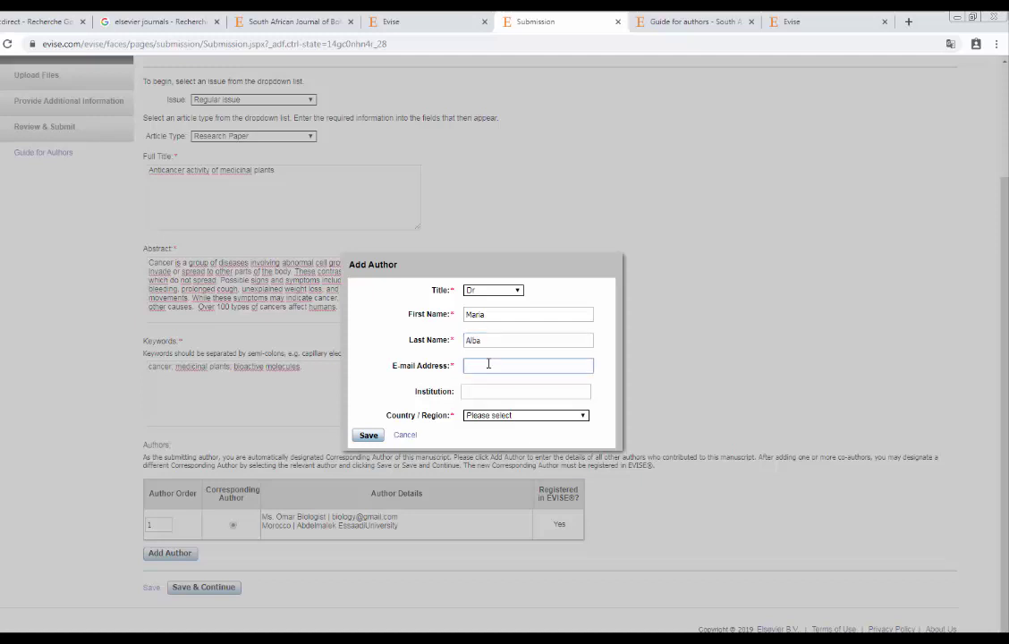
key(BackSpace)
Leave the institution blank, set the country to Spain, and save the co-author.
click(477, 391)
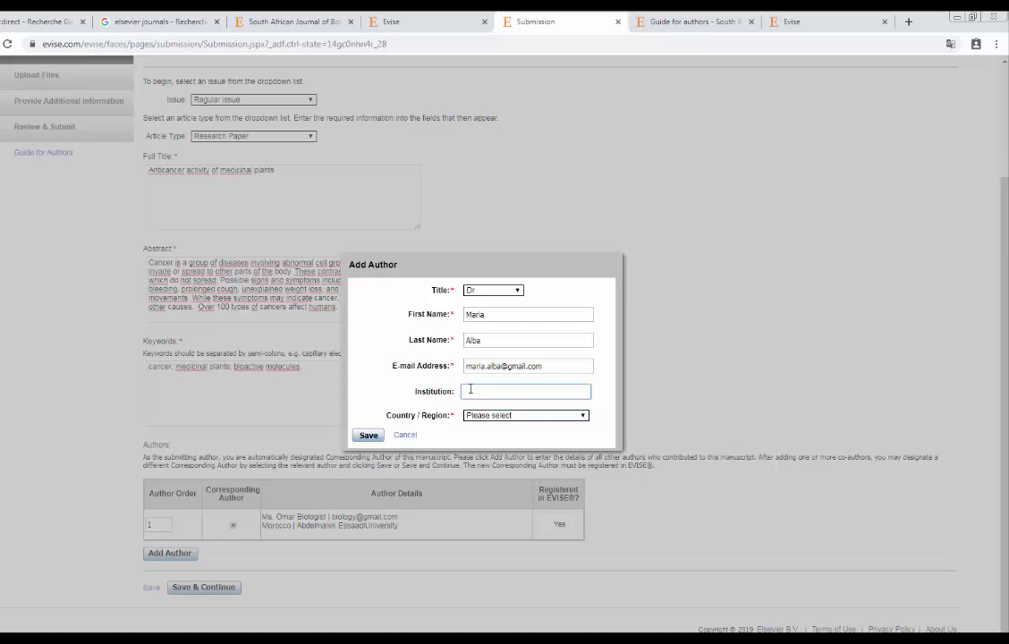
click(419, 391)
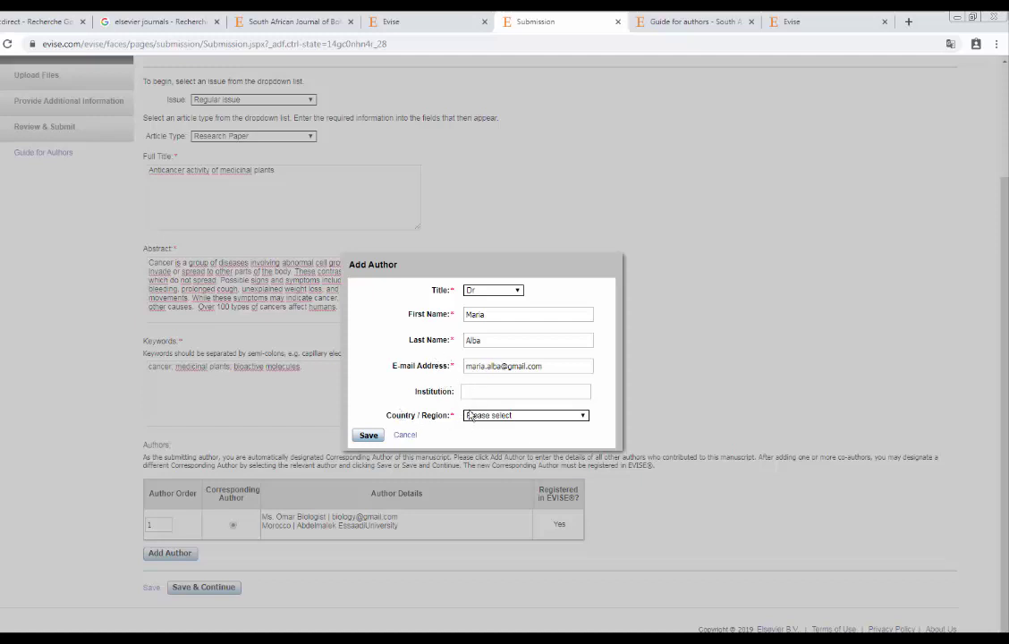
click(503, 417)
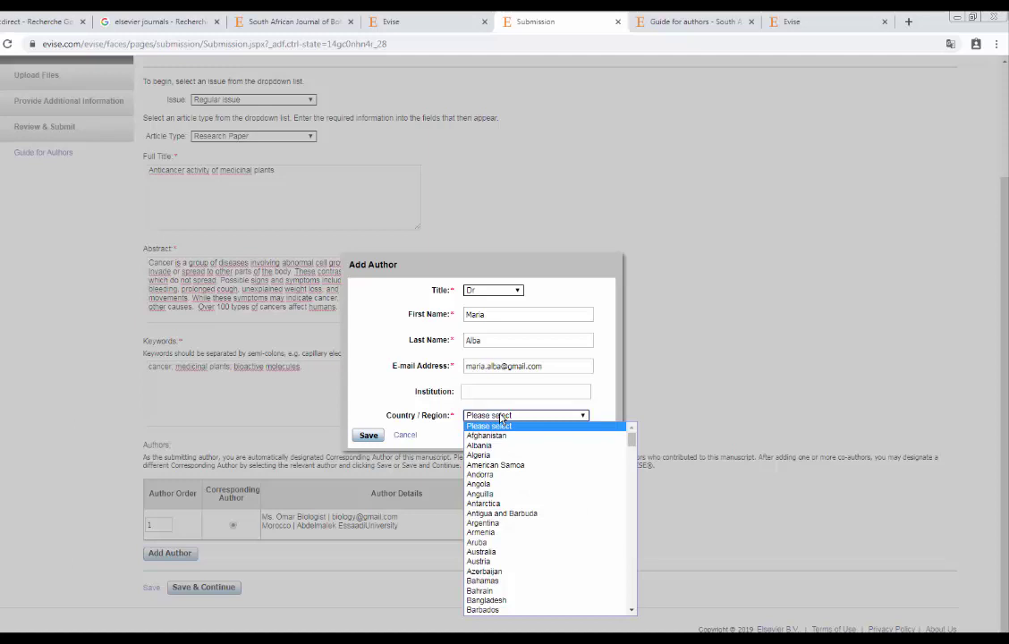
text(spain)
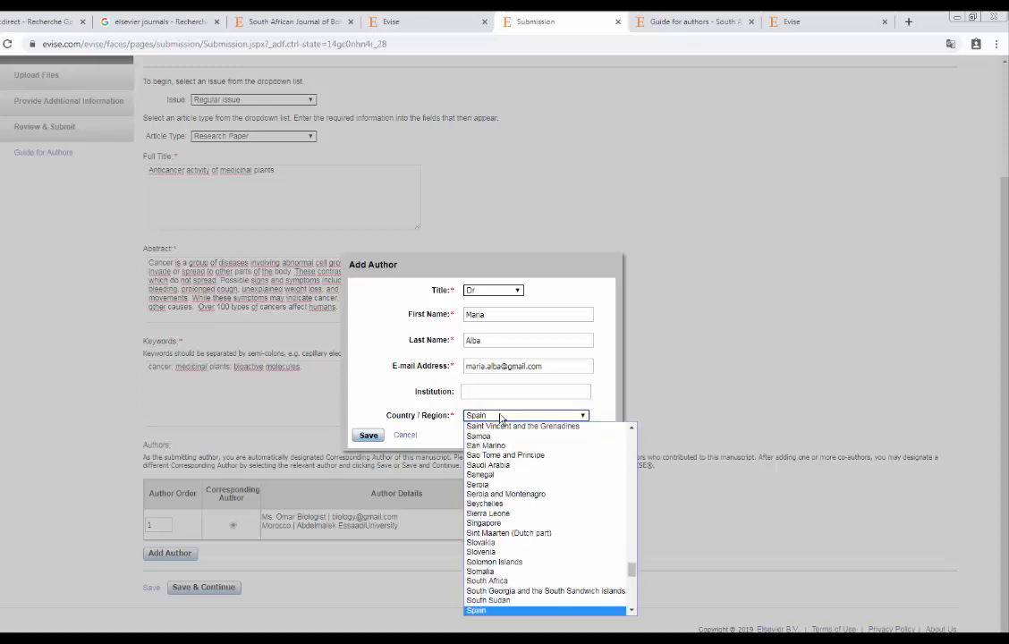
key(Return)
click(369, 437)
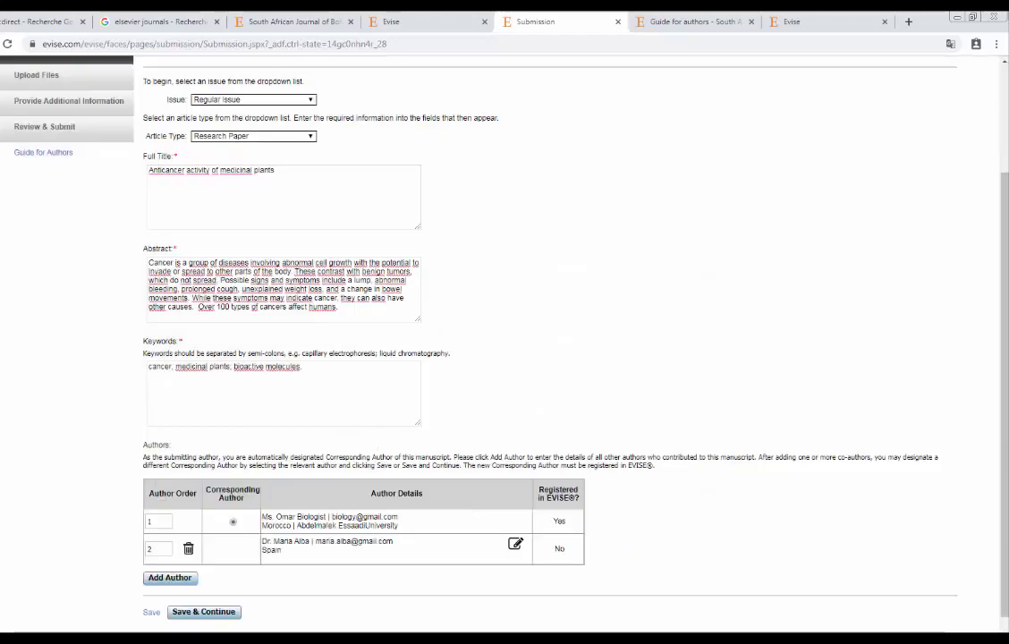
Open another Add Author form and cancel it without adding anyone.
scroll(340, 452, down, 1)
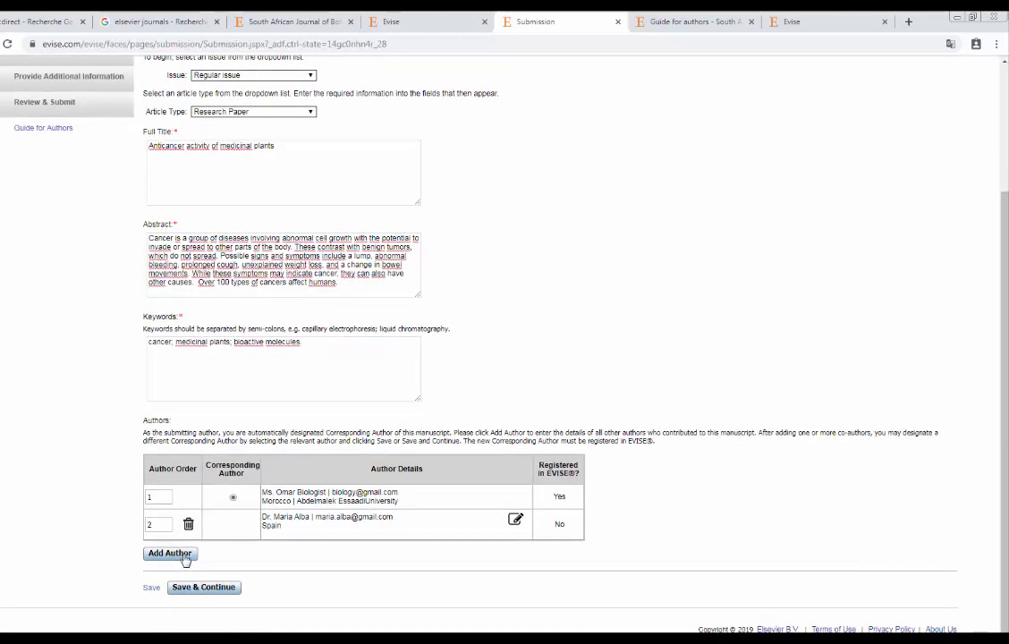
click(180, 557)
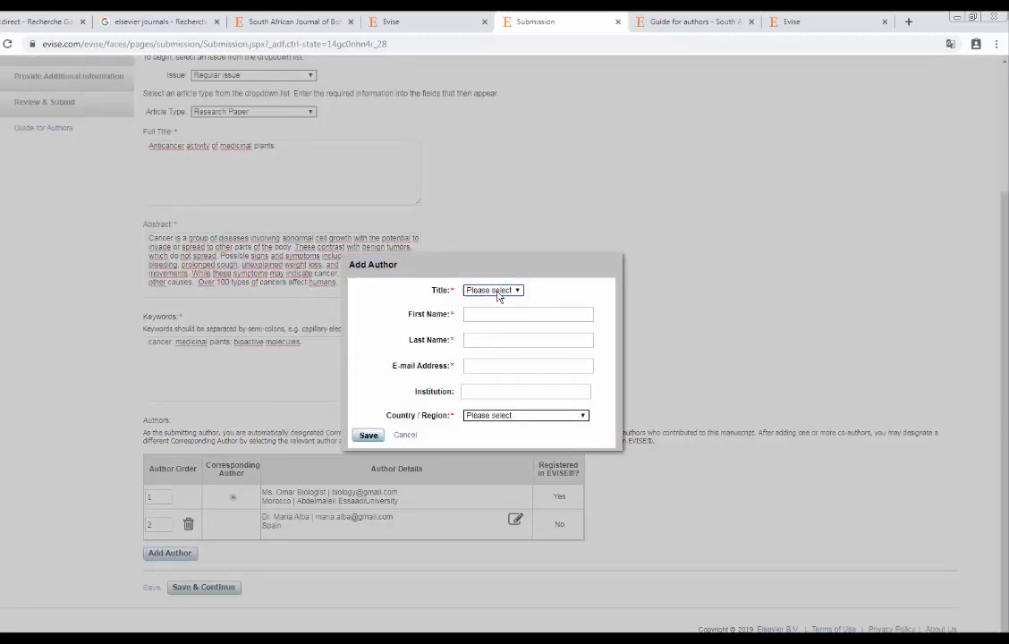
click(405, 434)
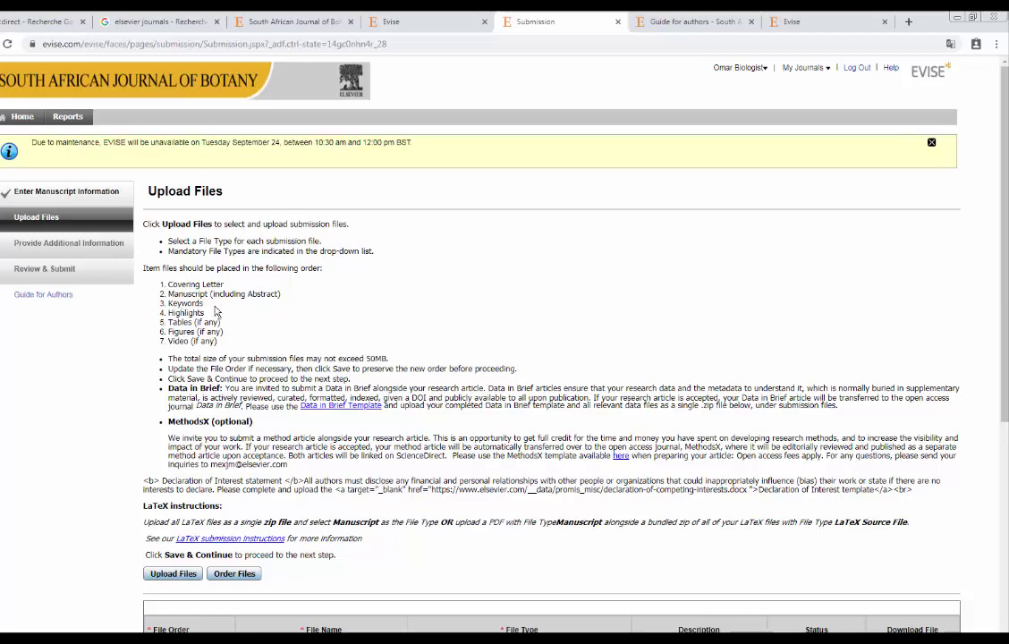
Highlight the Keywords, Highlights, Tables and Figures items in the required file order list.
double_click(185, 303)
double_click(185, 313)
click(219, 320)
drag(174, 314, 196, 315)
click(168, 317)
drag(206, 318, 170, 313)
click(191, 315)
drag(168, 322, 218, 322)
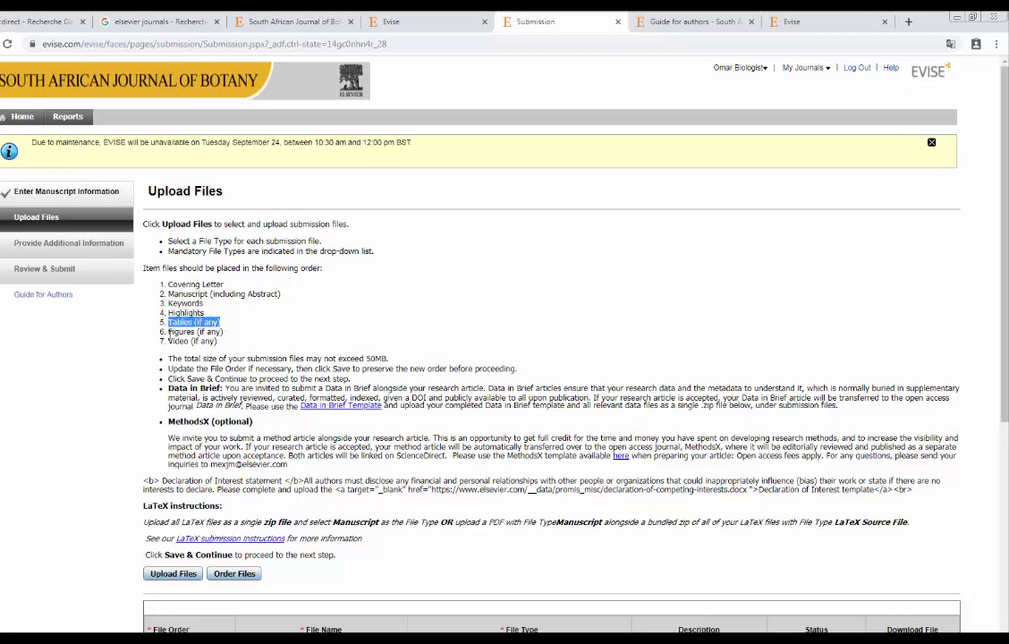
drag(169, 332, 248, 342)
click(250, 345)
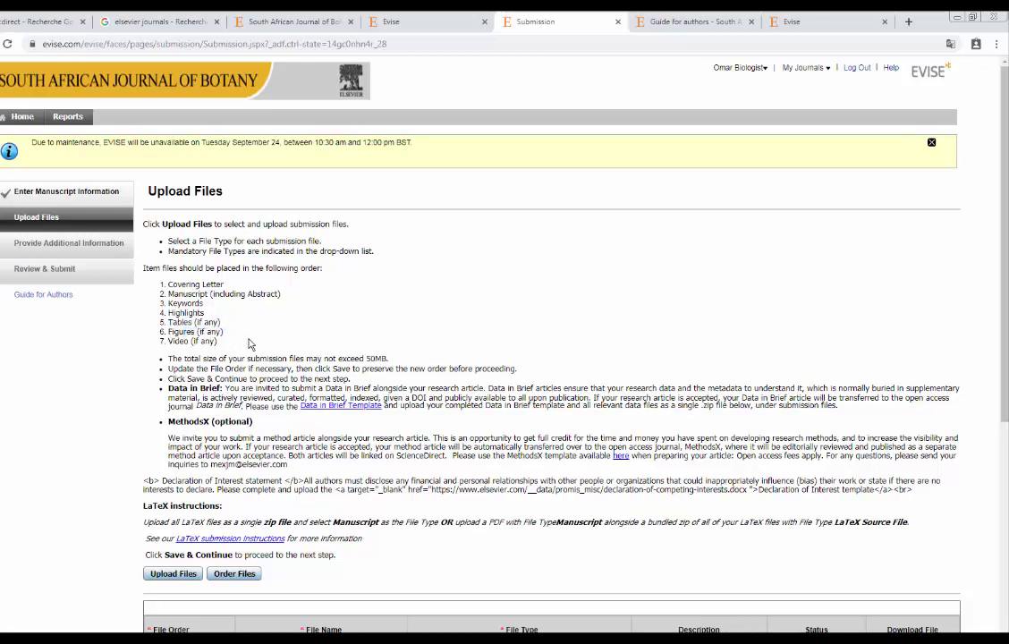
scroll(438, 313, down, 3)
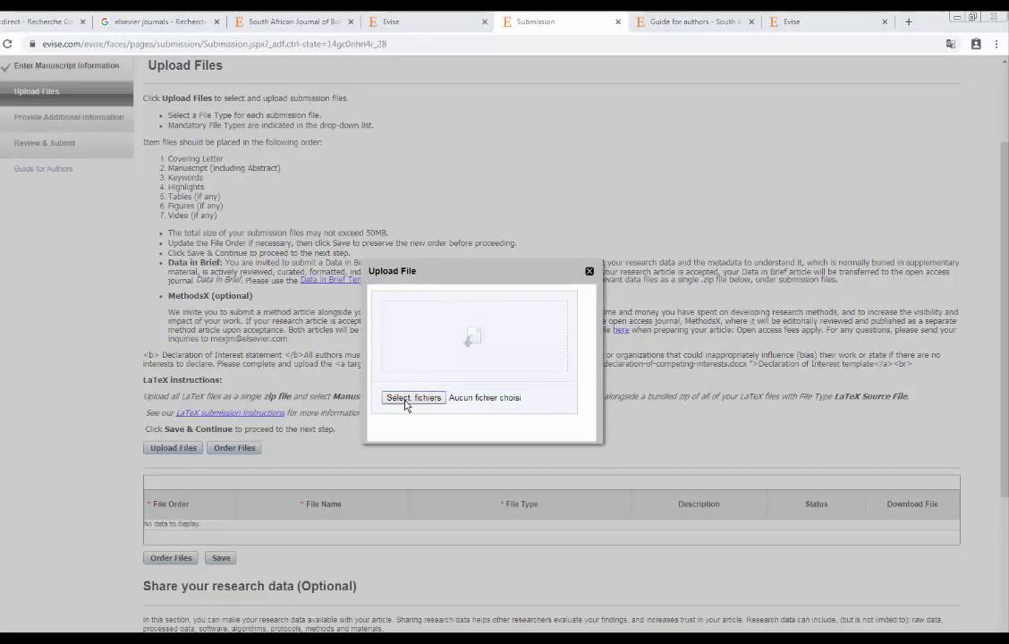
Browse the files in the 'to submit' folder and upload manuscript.docx.
click(405, 400)
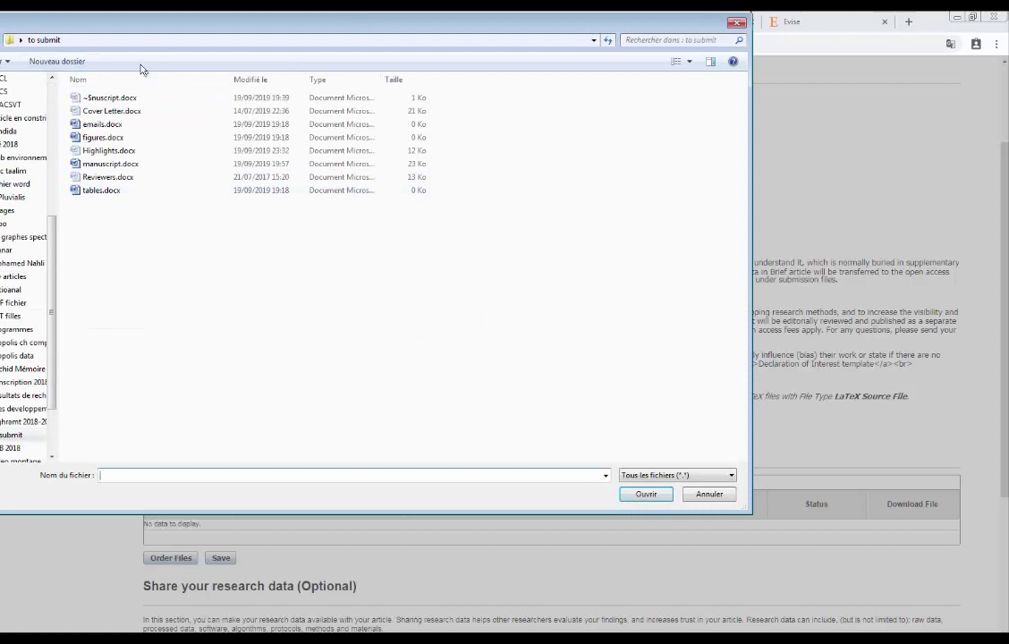
drag(133, 222, 112, 96)
click(101, 209)
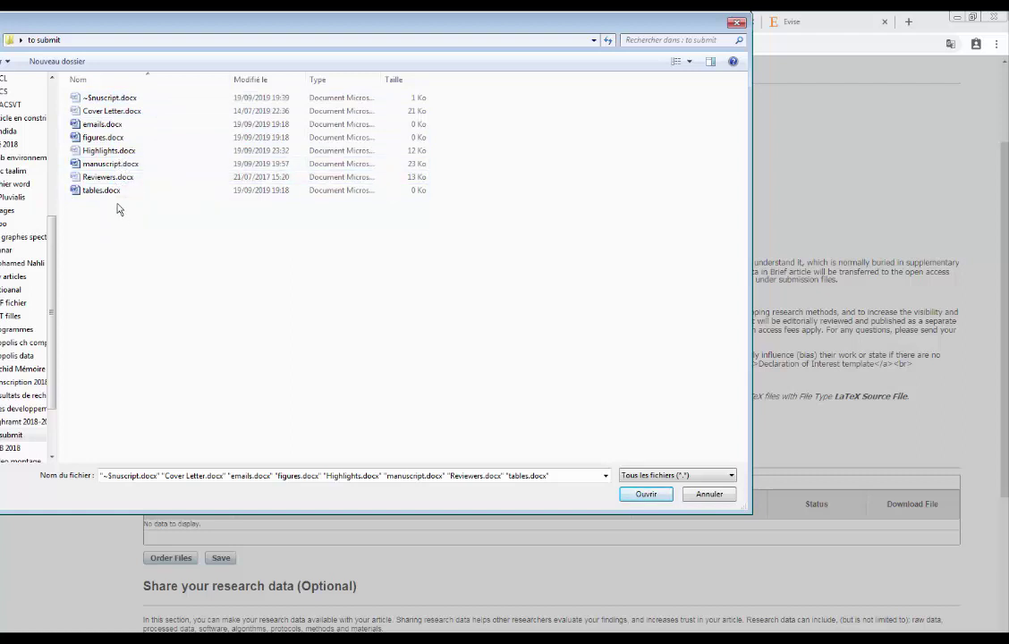
click(99, 114)
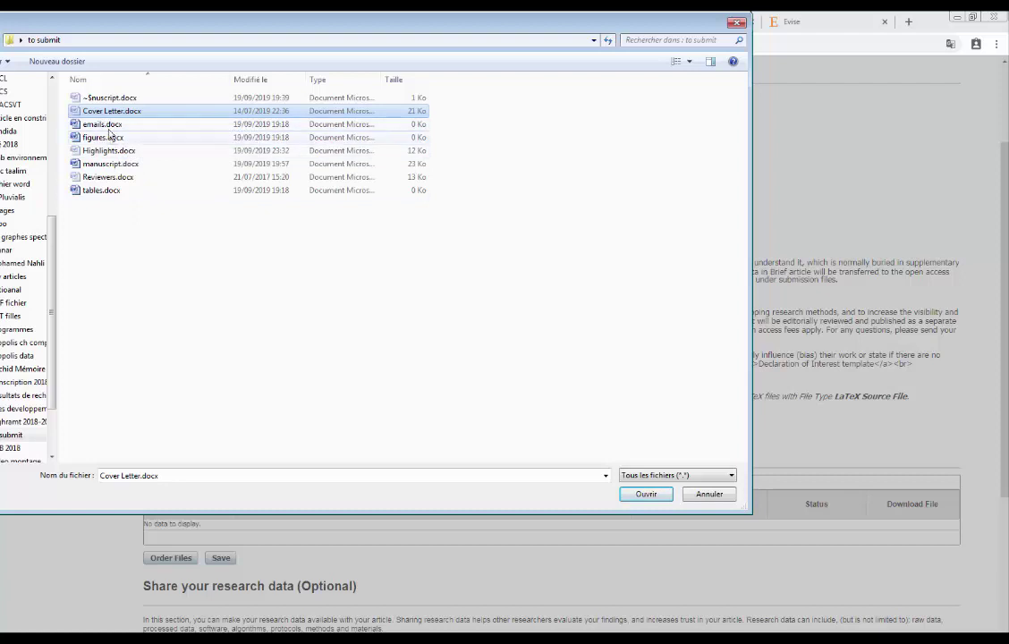
click(98, 128)
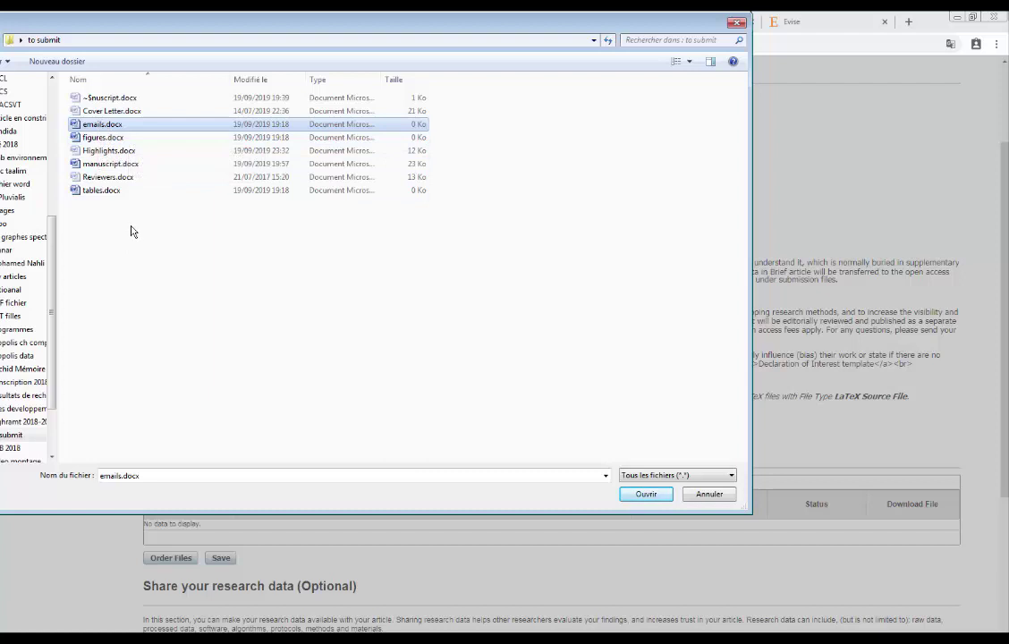
click(97, 137)
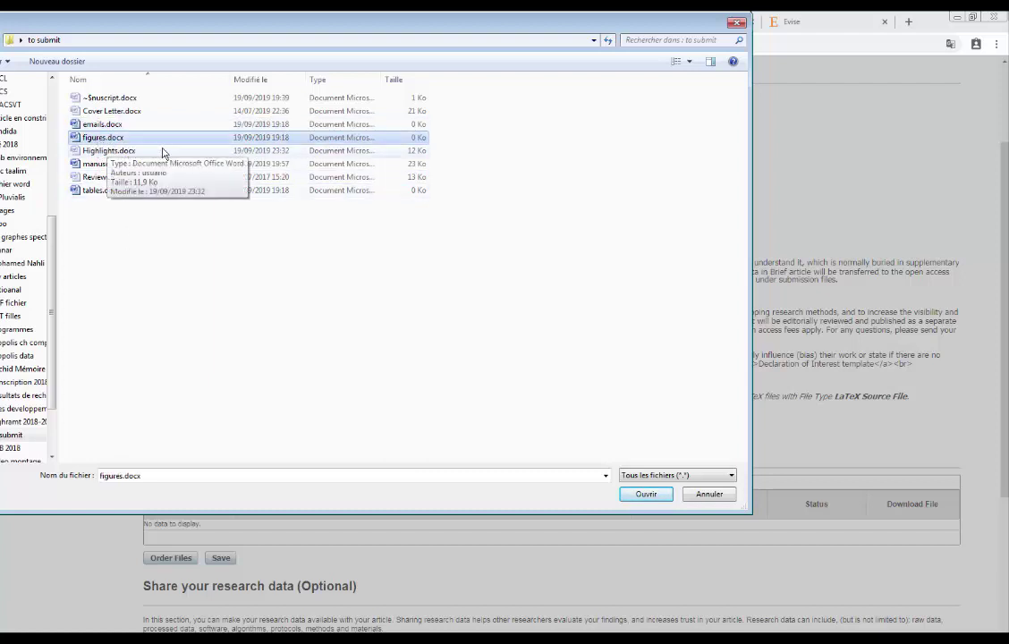
click(113, 152)
click(111, 165)
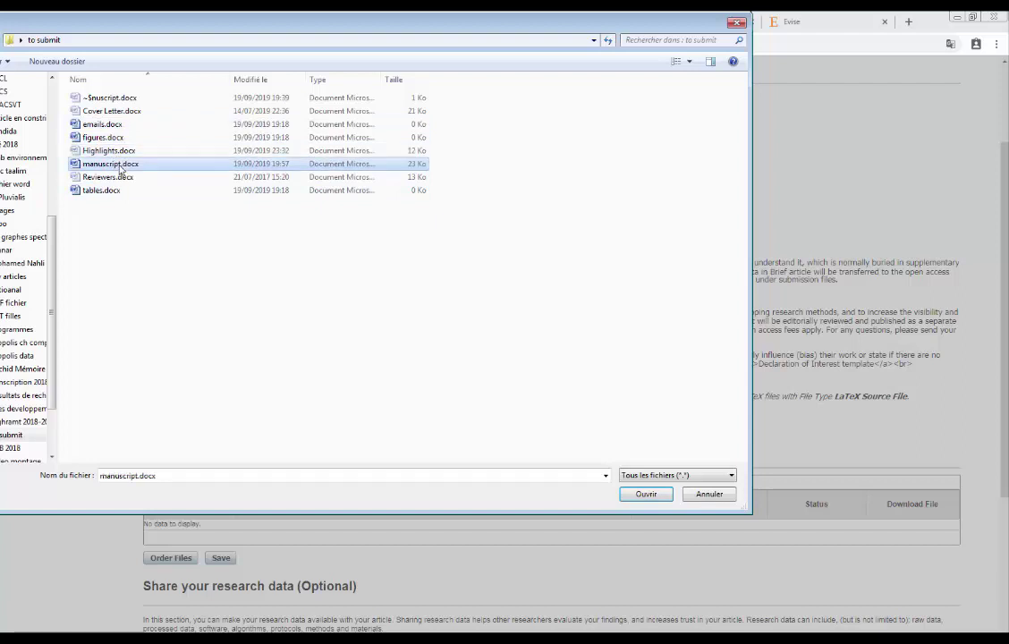
click(103, 179)
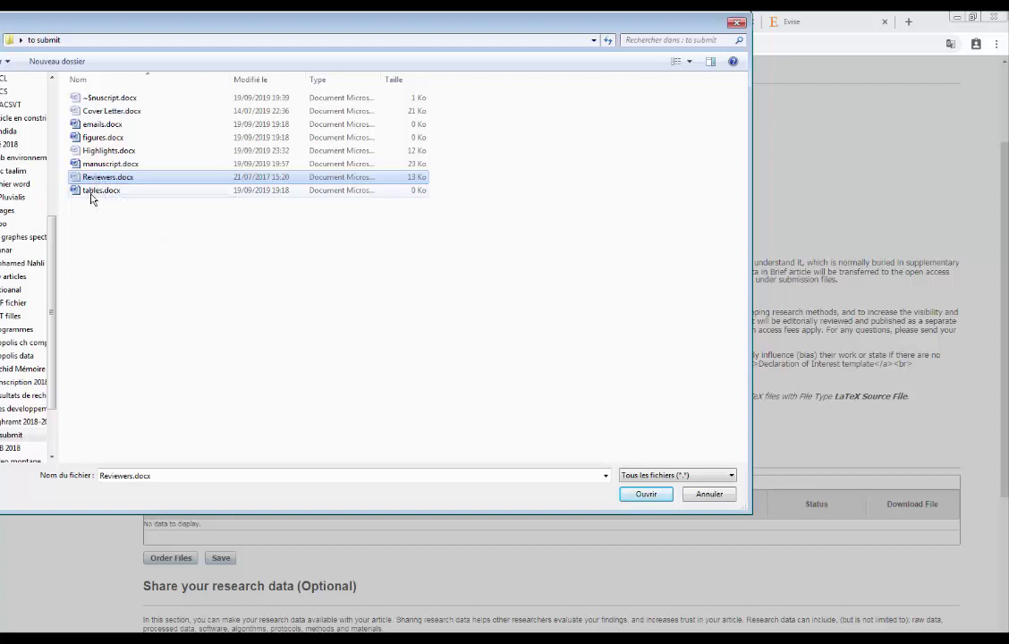
click(96, 191)
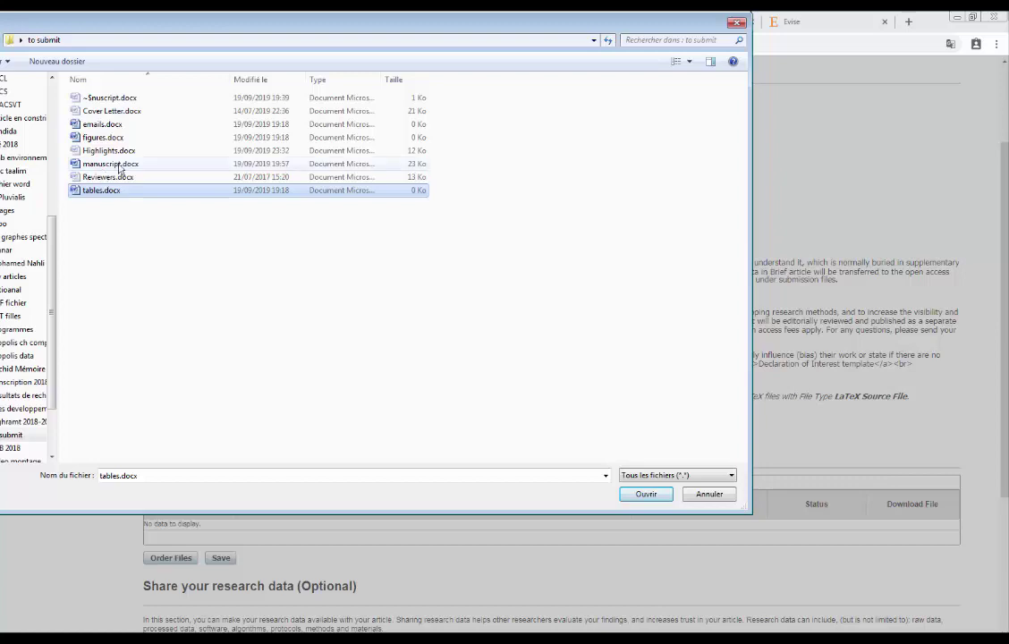
click(111, 166)
click(652, 495)
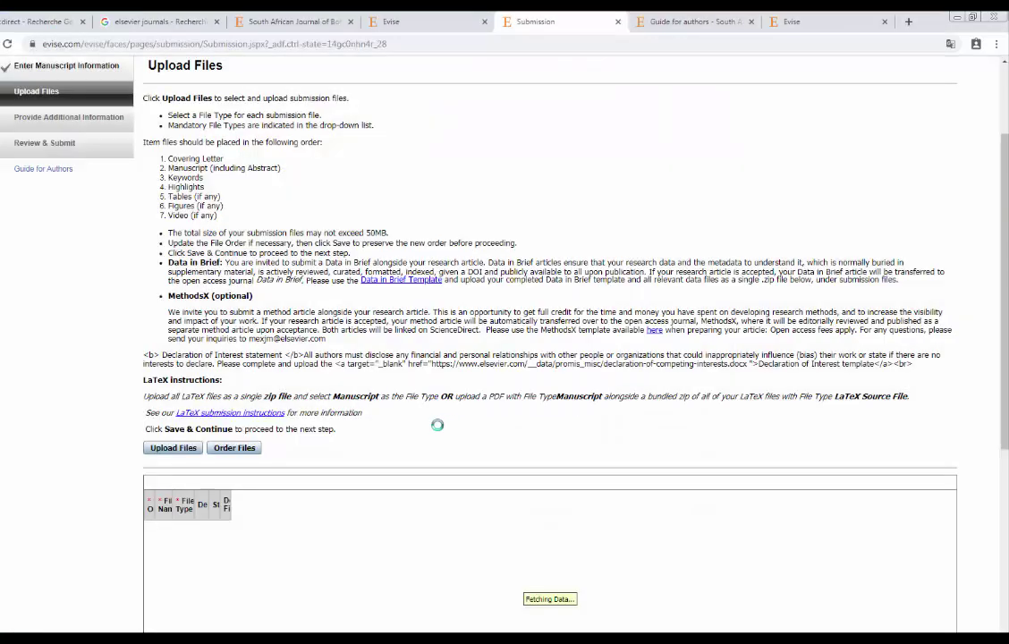
Check manuscript.docx's File Type and leave it as Manuscript File (Mandatory).
scroll(298, 416, down, 1)
scroll(298, 416, down, 1)
click(267, 346)
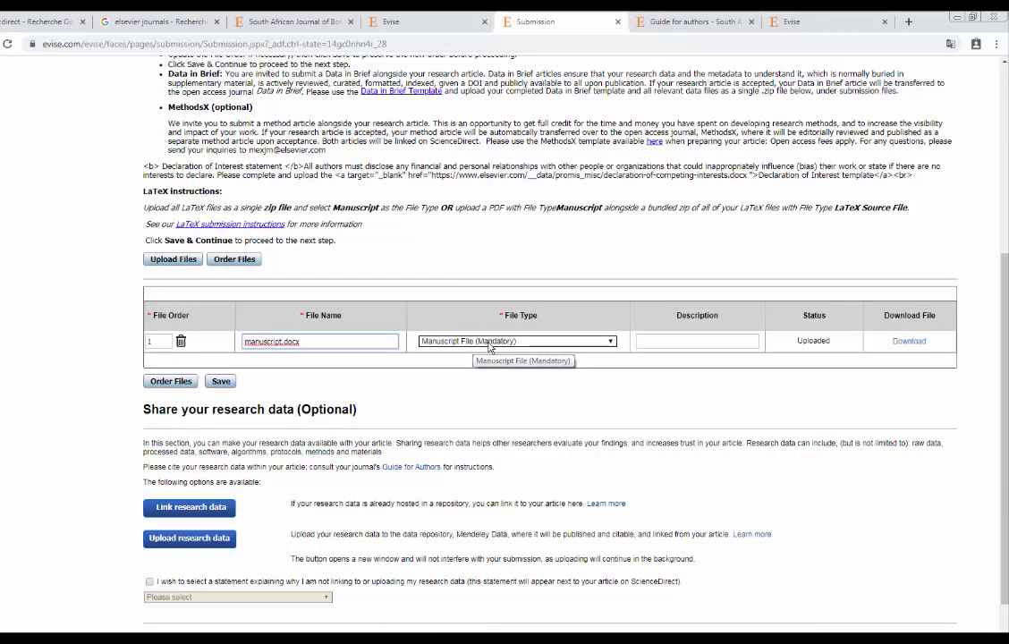
click(504, 345)
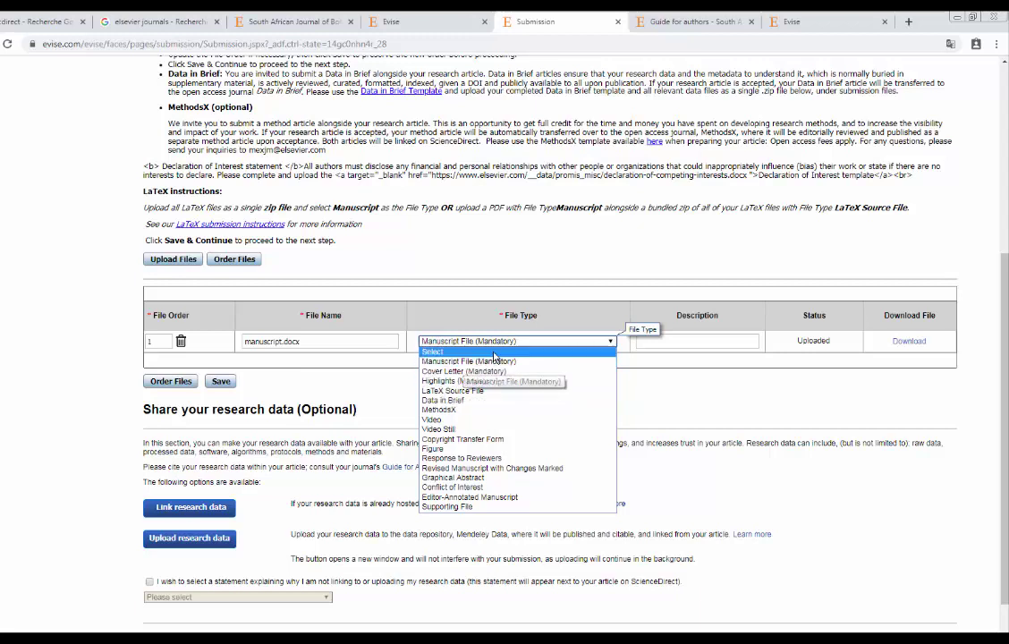
click(524, 342)
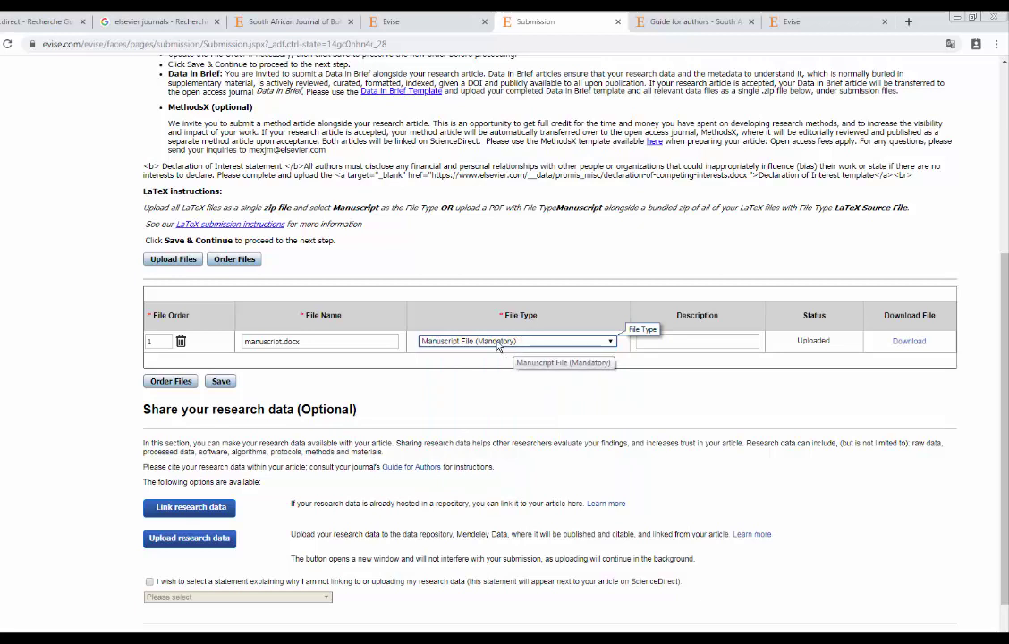
click(499, 344)
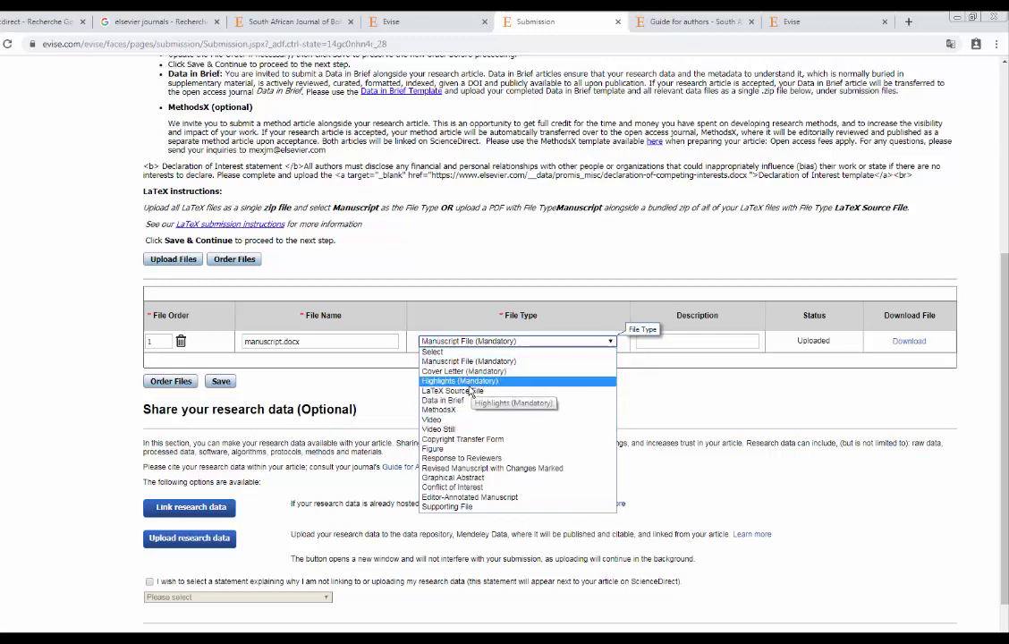
click(490, 344)
click(488, 345)
click(484, 347)
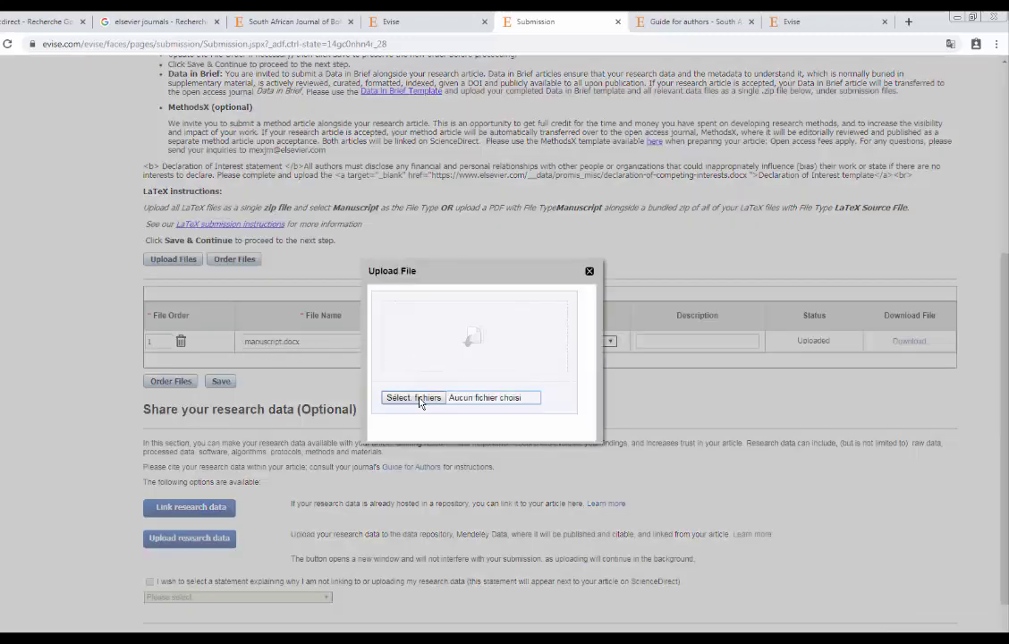
Upload Cover Letter.docx as file 2 and set its type to Cover Letter (Mandatory).
click(415, 399)
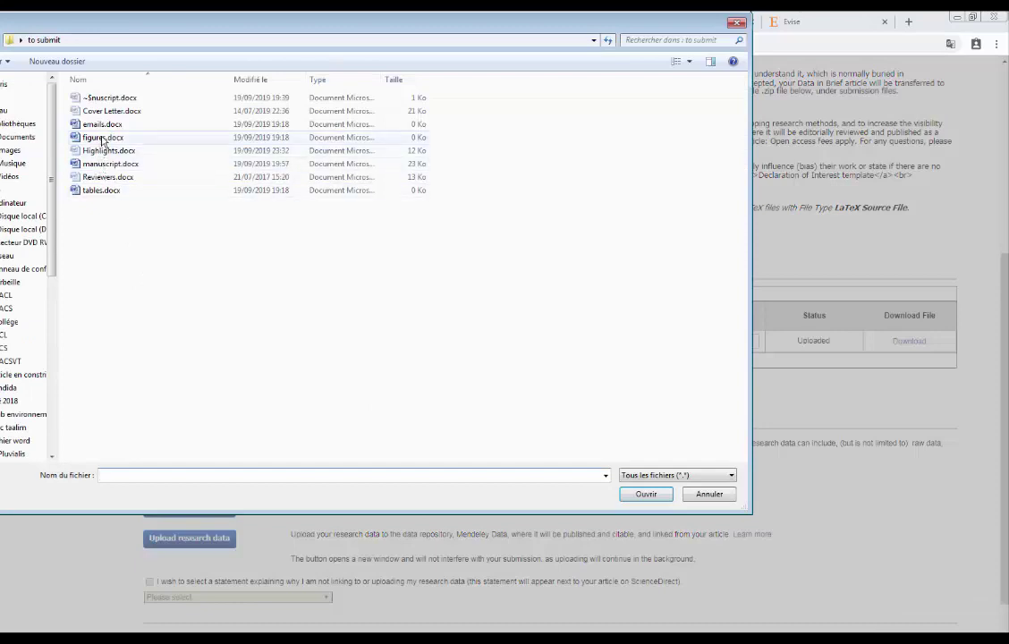
double_click(103, 111)
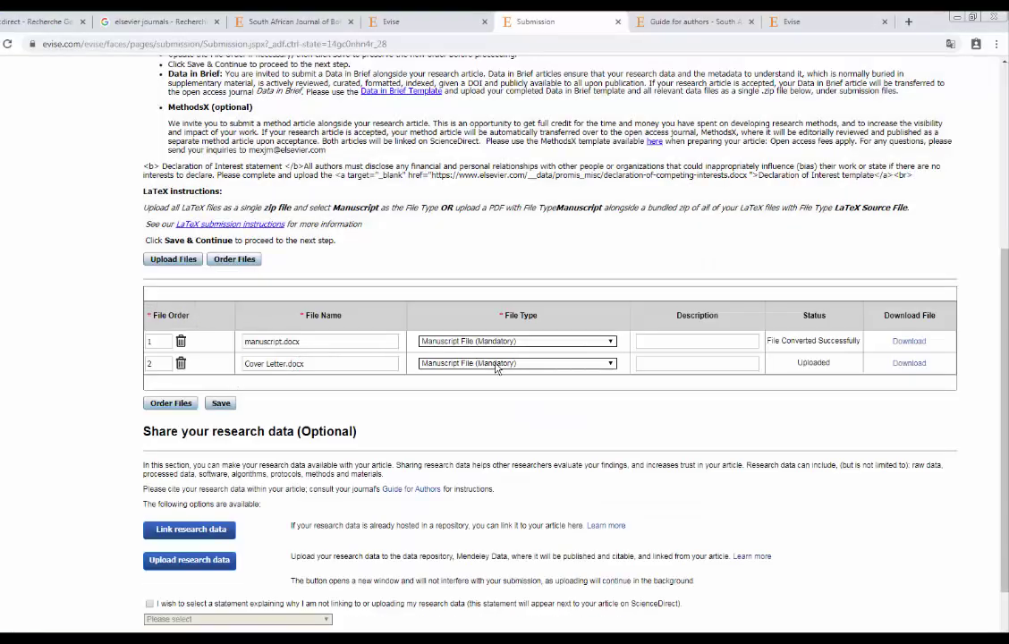
click(498, 364)
click(462, 394)
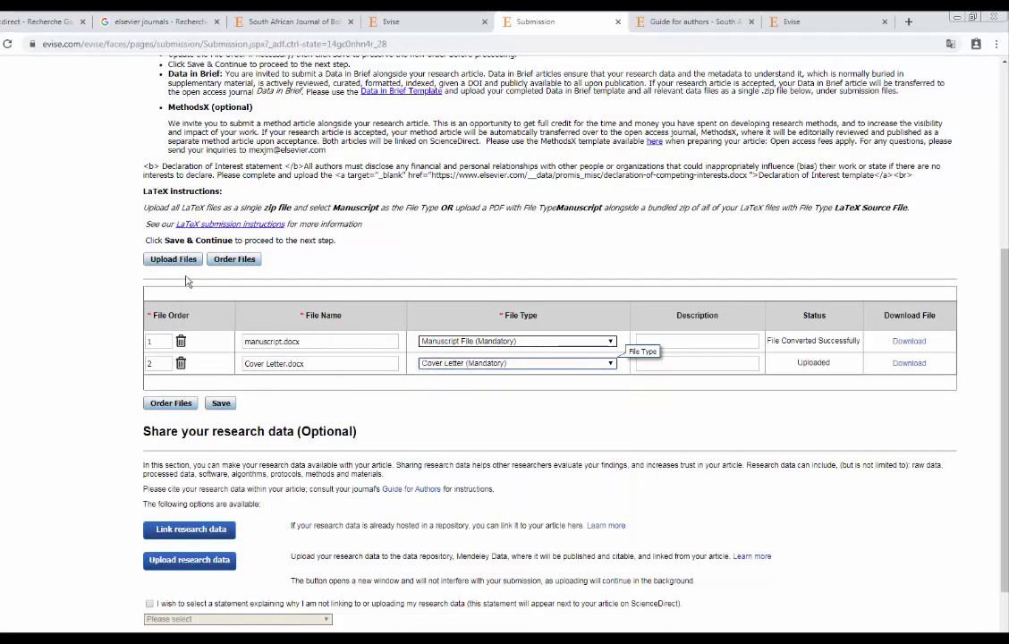
click(173, 260)
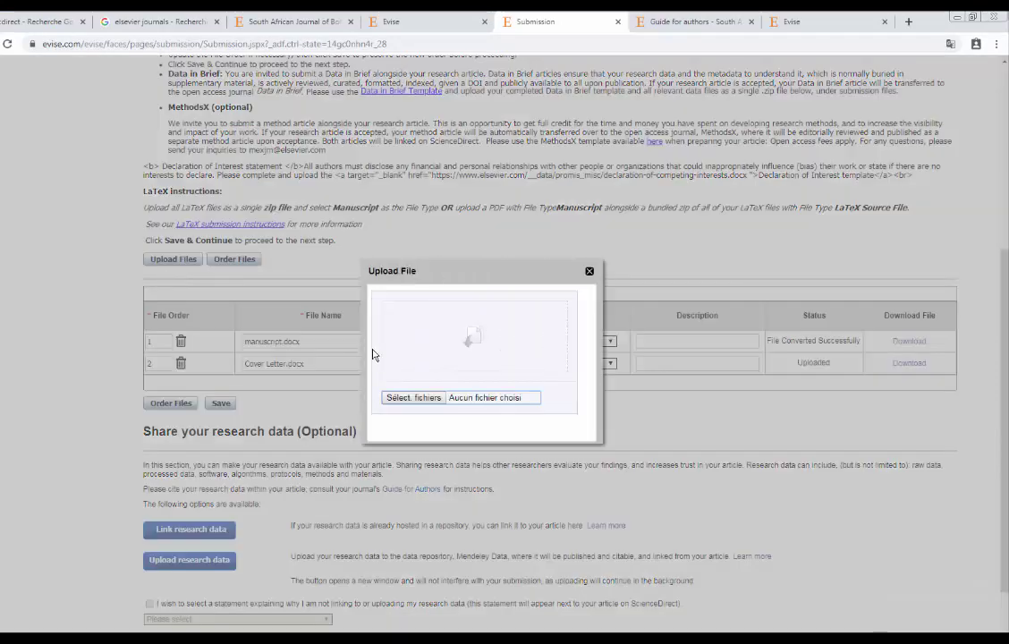
Upload Highlights.docx as file 3, set it to Highlights (Mandatory), and save the file list.
click(397, 399)
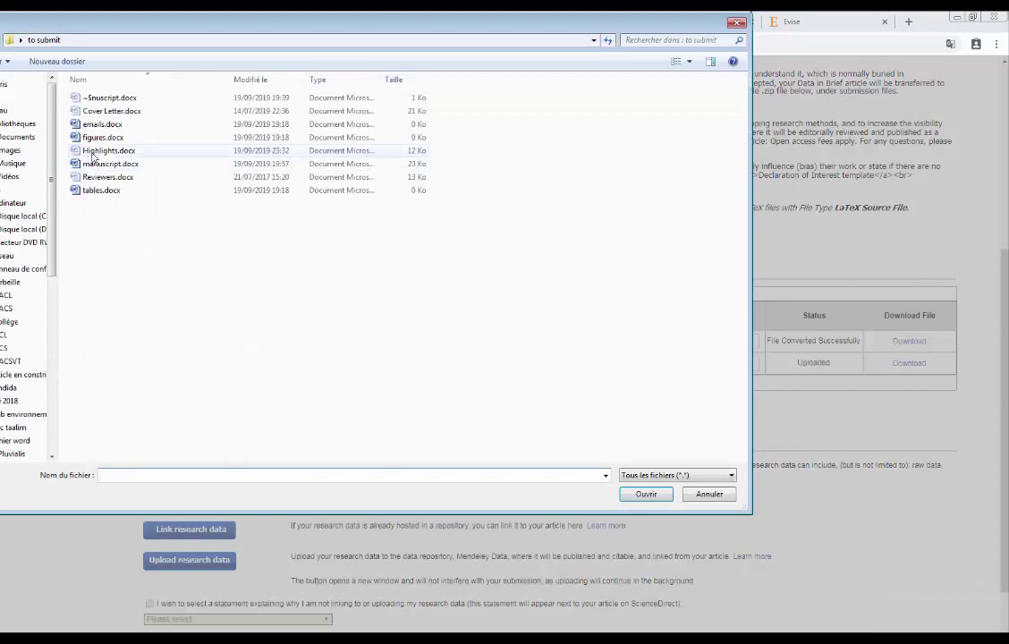
click(100, 150)
click(646, 495)
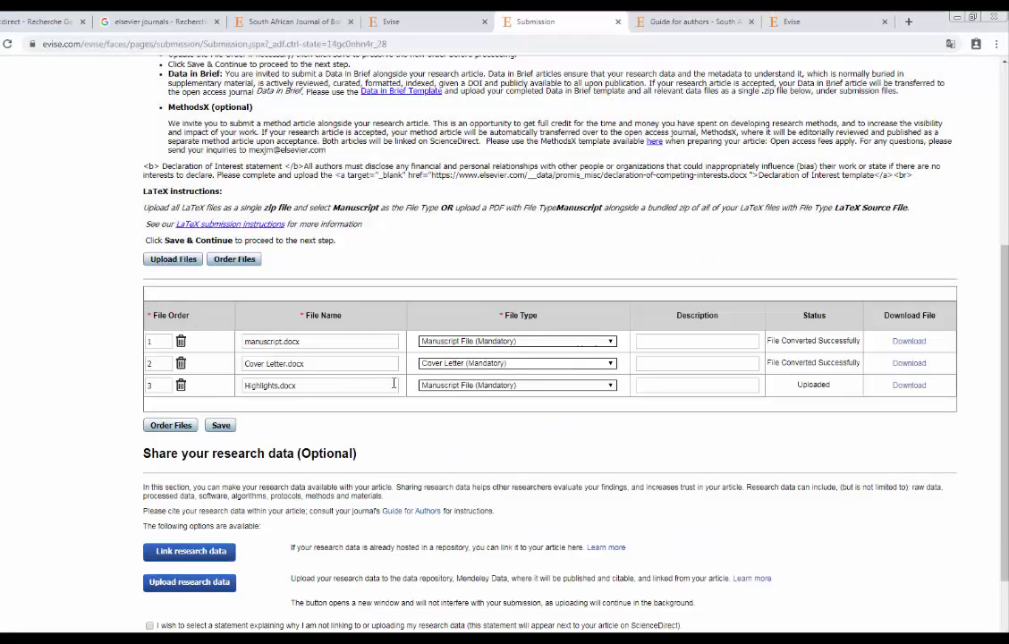
click(429, 385)
click(430, 421)
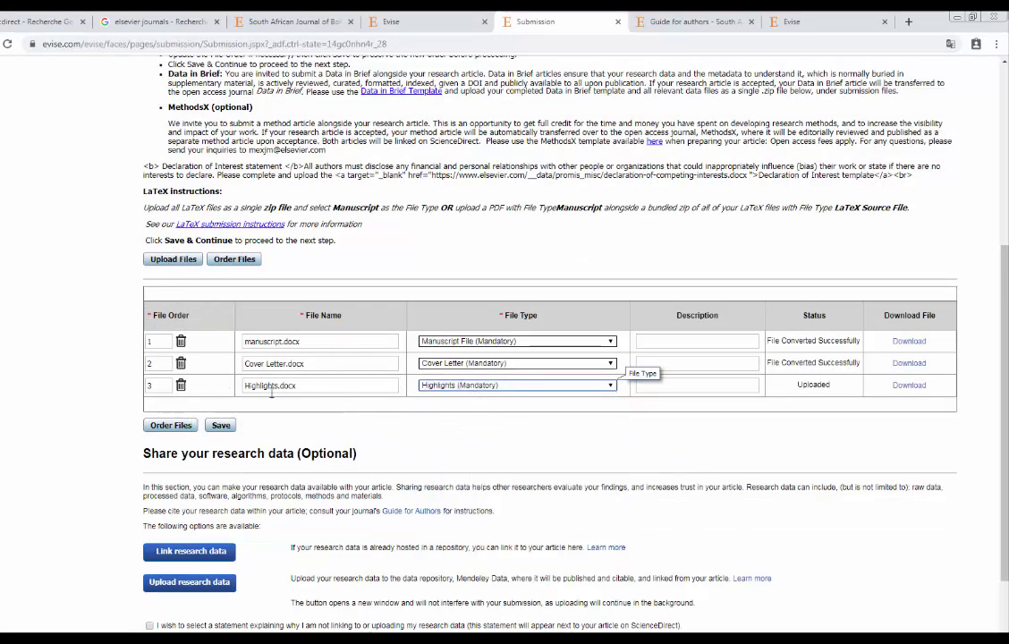
scroll(222, 429, down, 2)
click(221, 330)
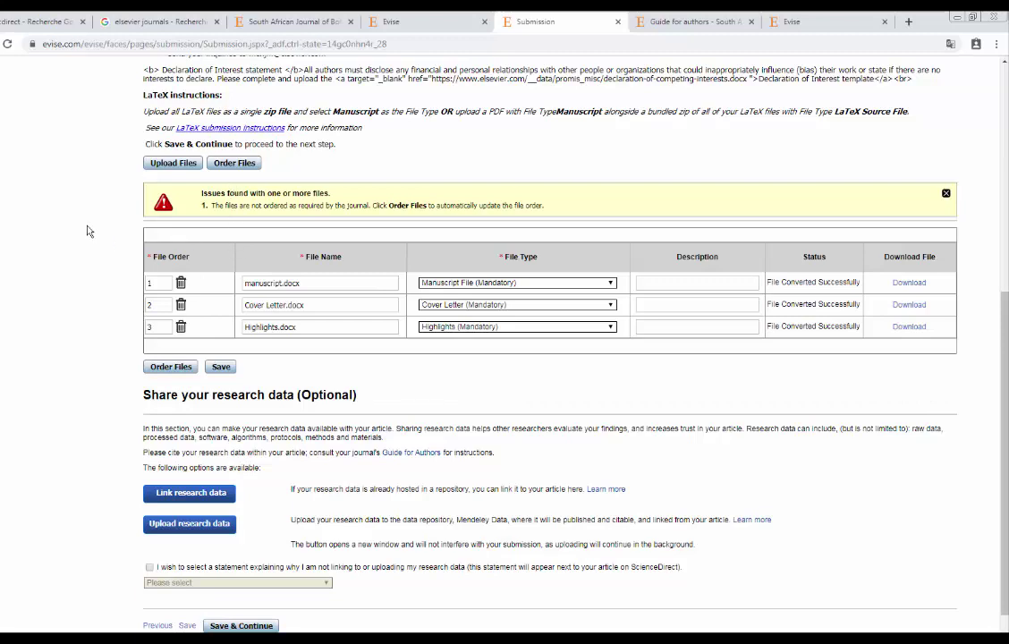
Order the files as Cover Letter, Highlights, manuscript, save, and continue to Additional Information.
click(236, 166)
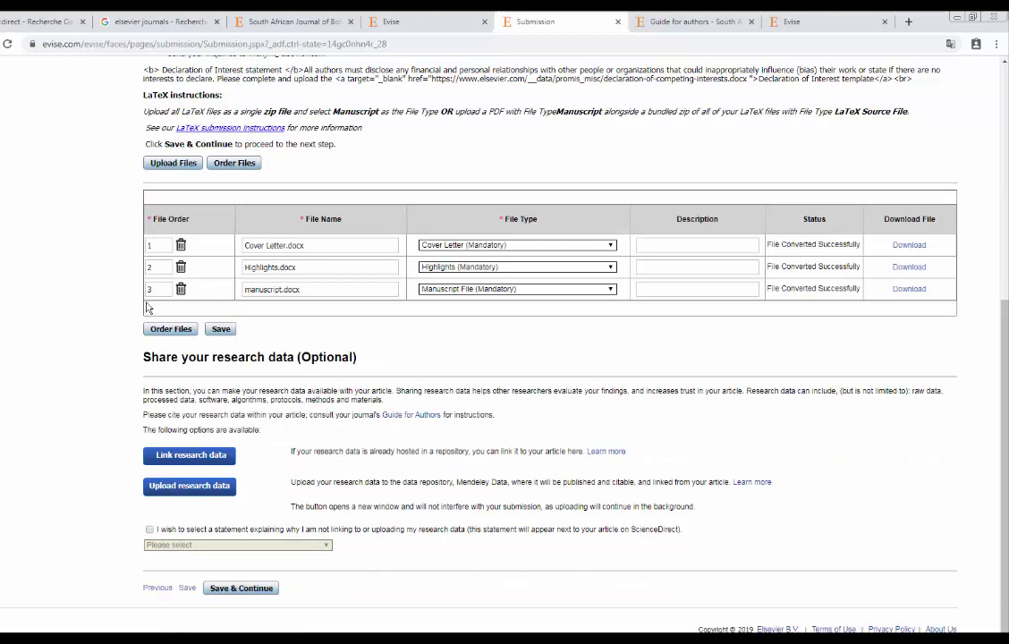
click(221, 329)
drag(361, 360, 122, 365)
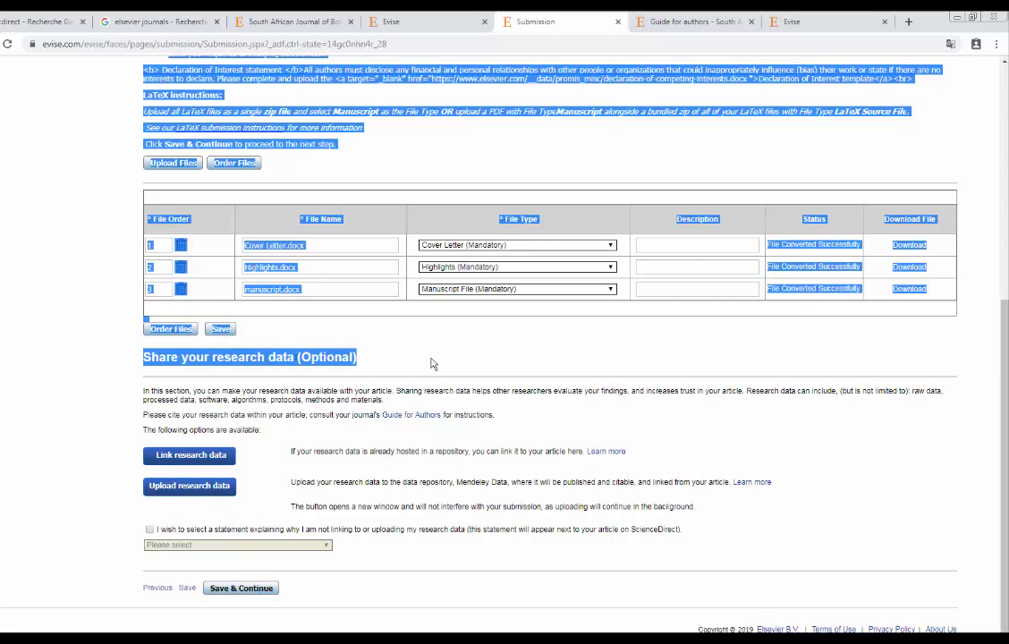
click(291, 357)
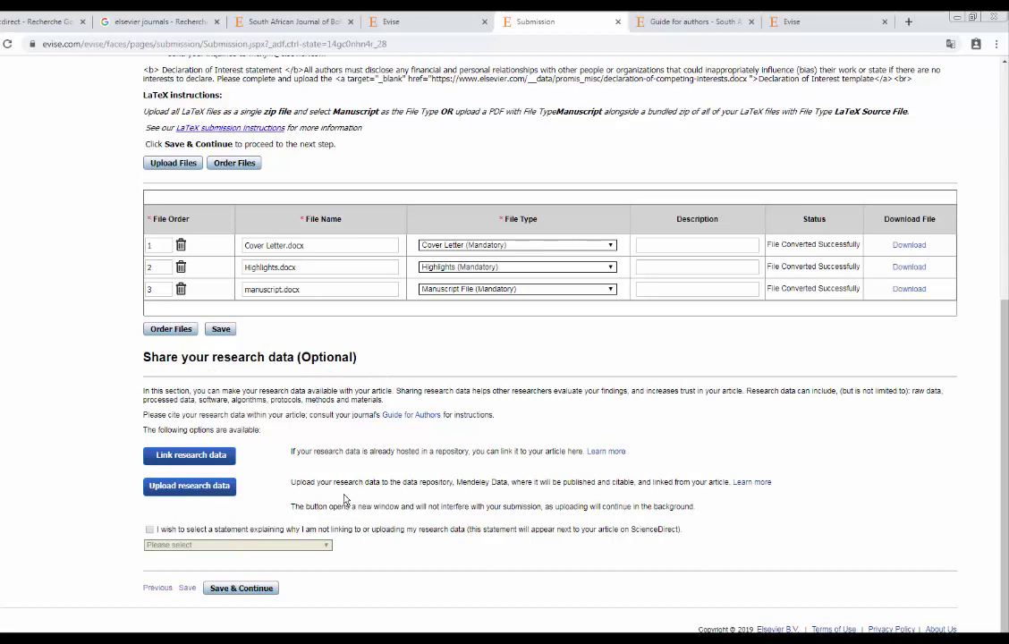
click(260, 592)
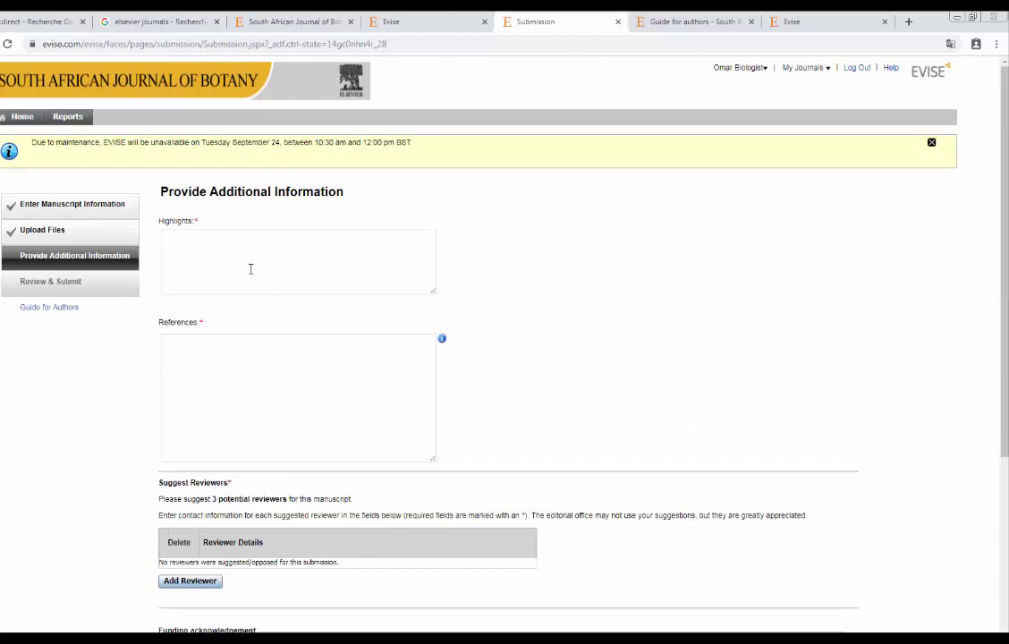
Copy the three bullet points from Highlights.docx in Word and paste them into the Highlights box.
click(210, 253)
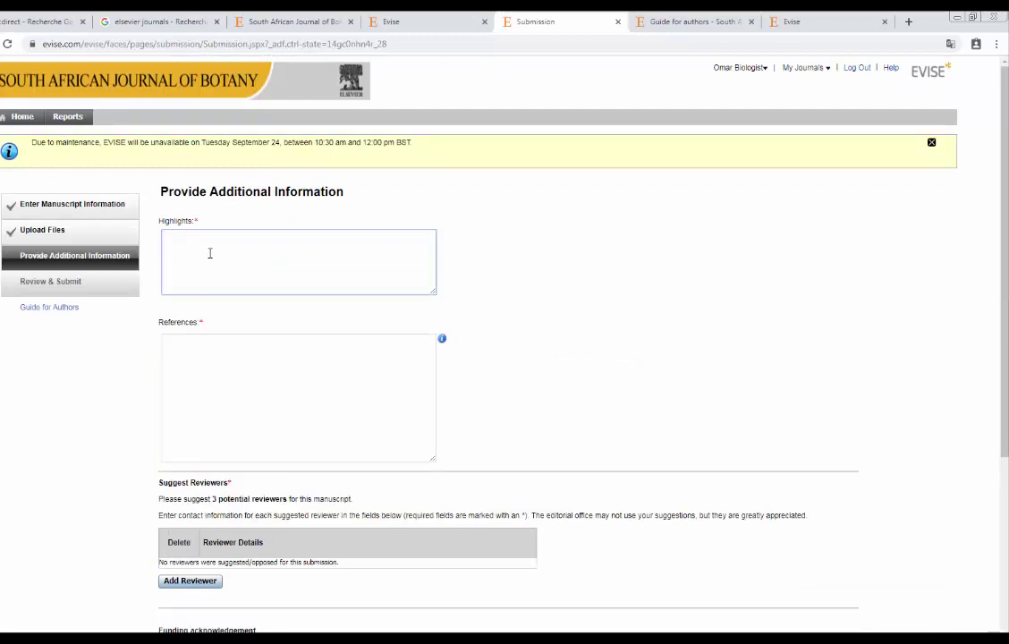
click(248, 379)
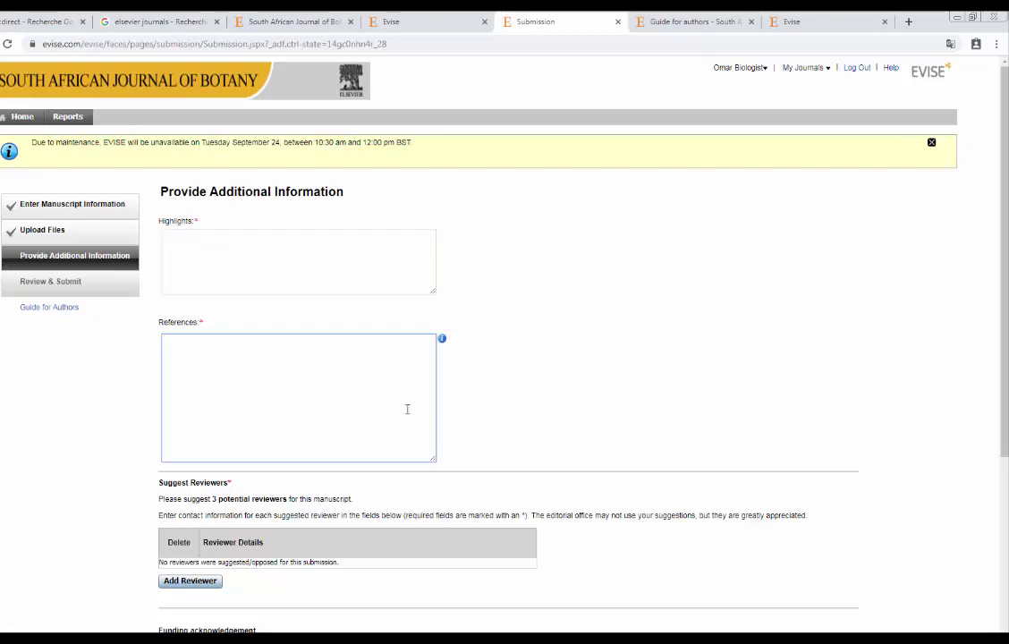
key(alt+Tab)
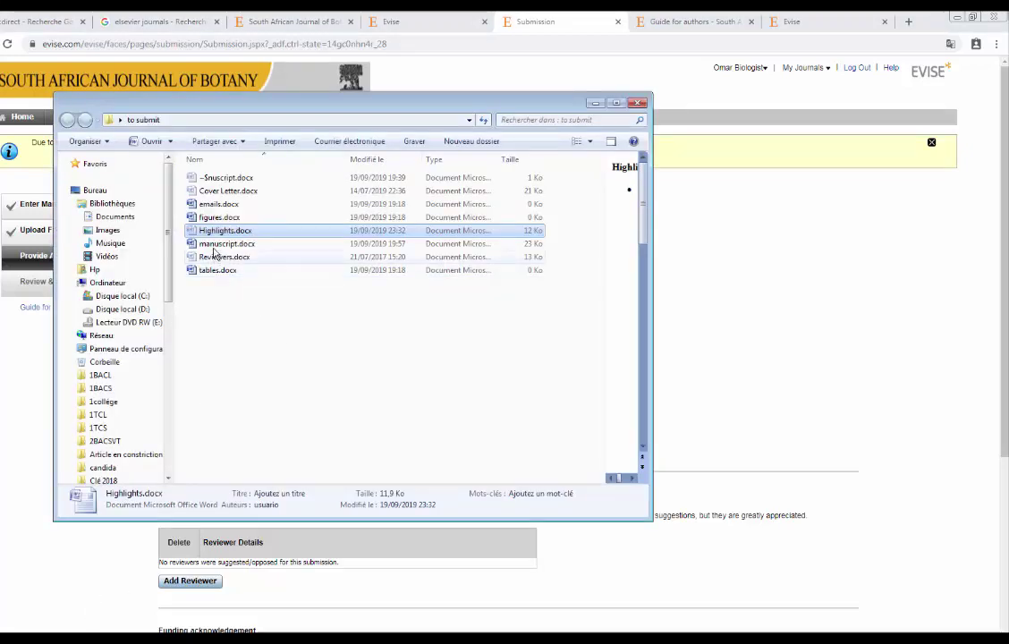
key(alt+Tab)
key(alt+Tab)
drag(661, 332, 334, 216)
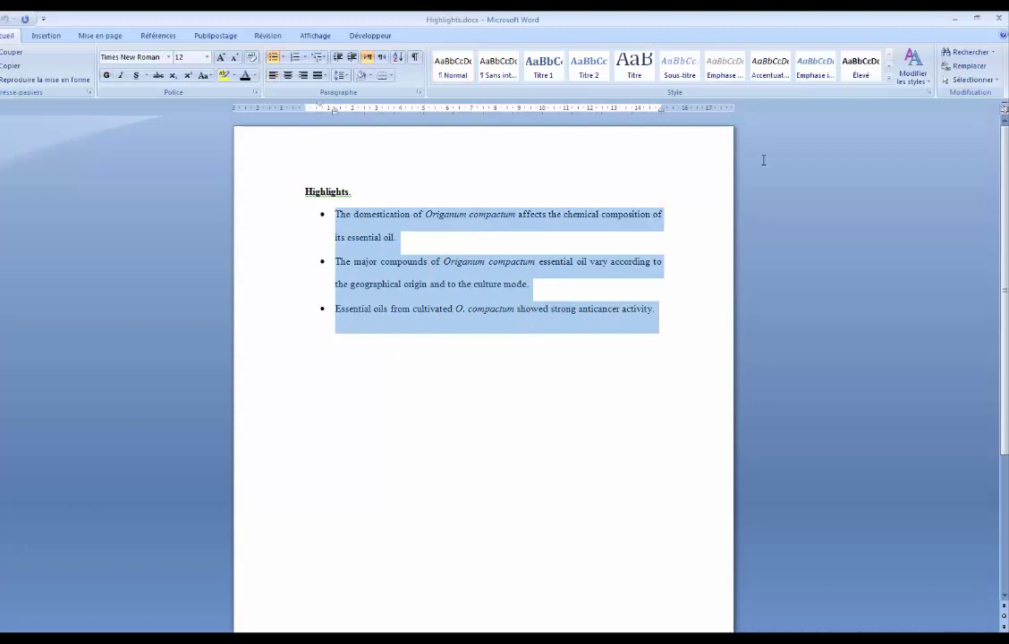
key(alt+Tab)
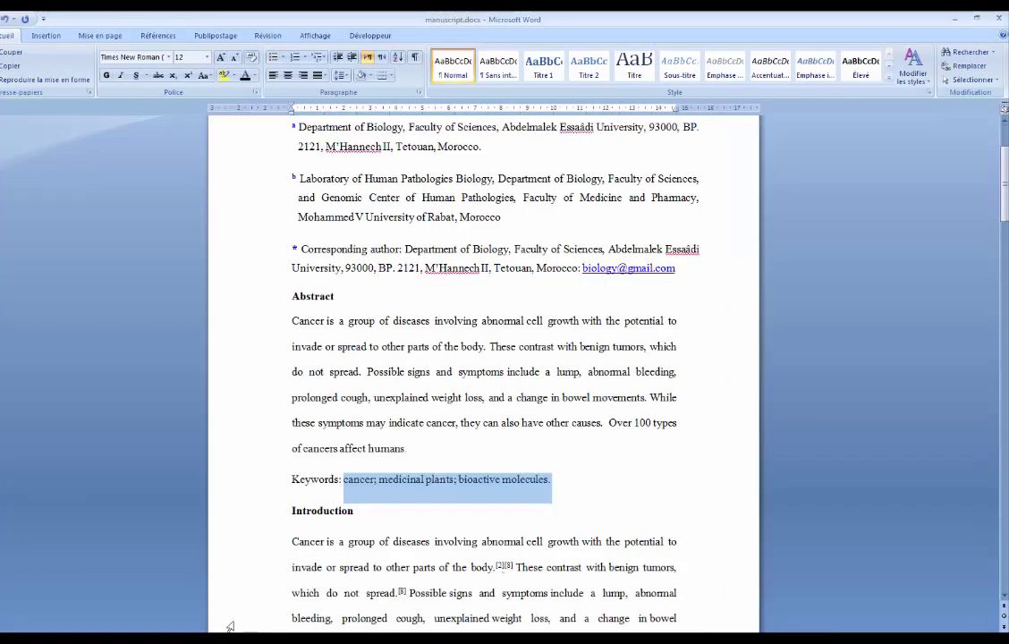
key(alt+Tab)
click(237, 264)
text(•	The domestication of Origanum compactum affects the chemical composition of its essential oil. •	The major compounds of Origanum compactum essential oil vary according to the geographical origin and to the culture mode. •	Essential oils from cultivated O. compactum showed strong anticancer activity.)
click(262, 374)
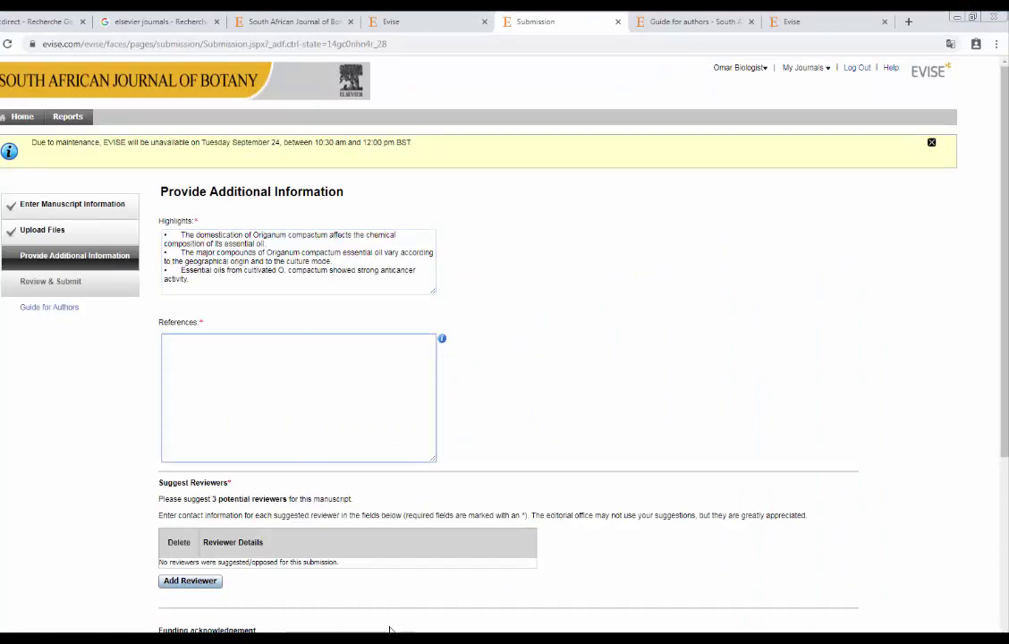
Copy the reference list from the end of manuscript.docx and paste it into the References box.
key(alt+Tab)
drag(1004, 170, 1005, 528)
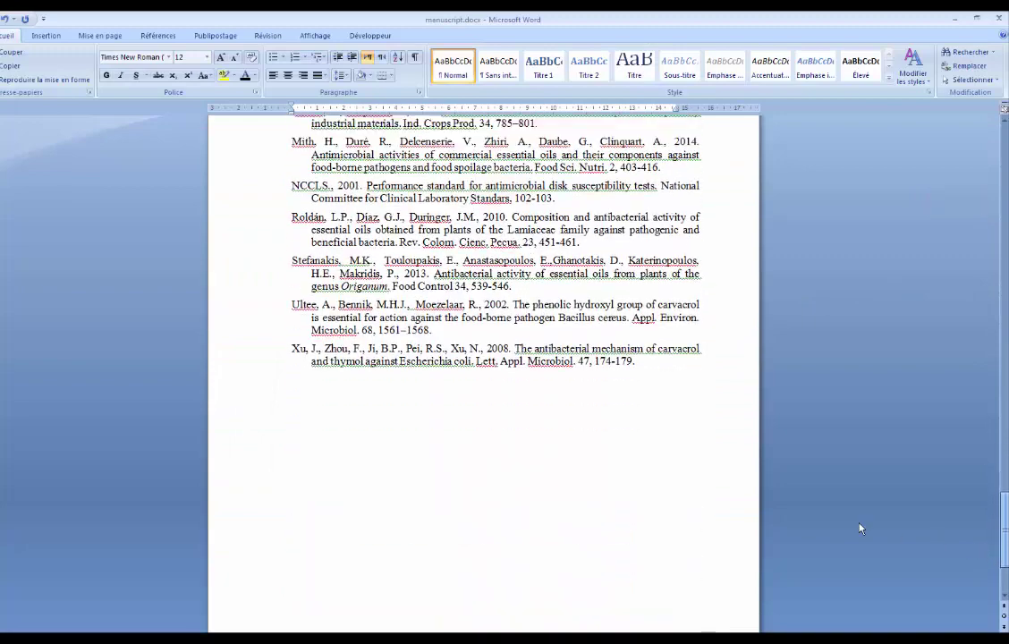
drag(660, 395, 268, 247)
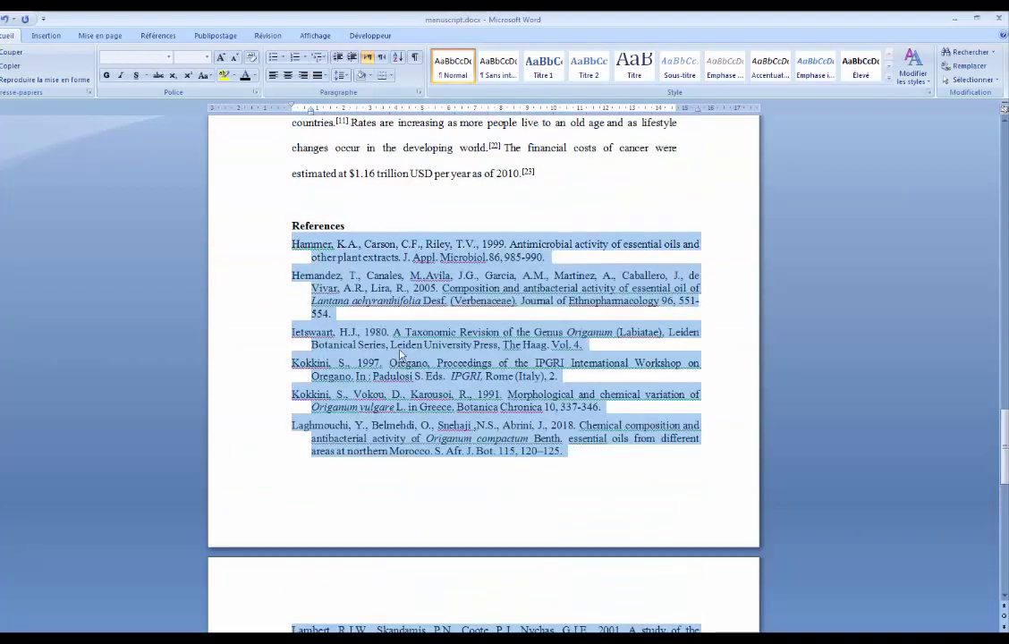
key(alt+Tab)
click(231, 378)
key(ctrl+v)
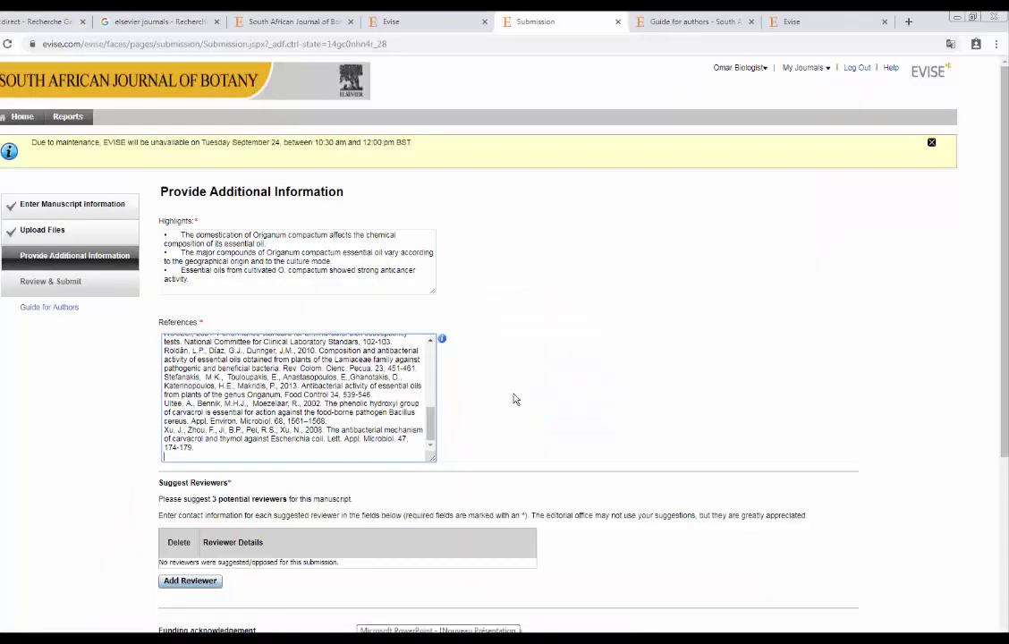
scroll(509, 392, down, 2)
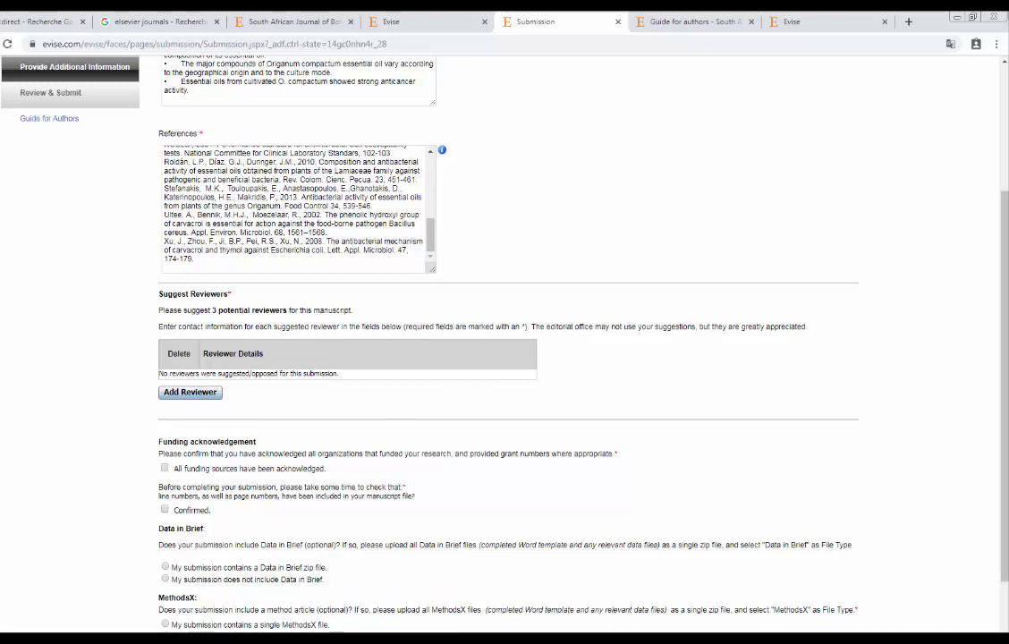
Open Reviewers.docx from the 'to submit' folder, then begin a new suggested reviewer entry.
key(alt+Tab)
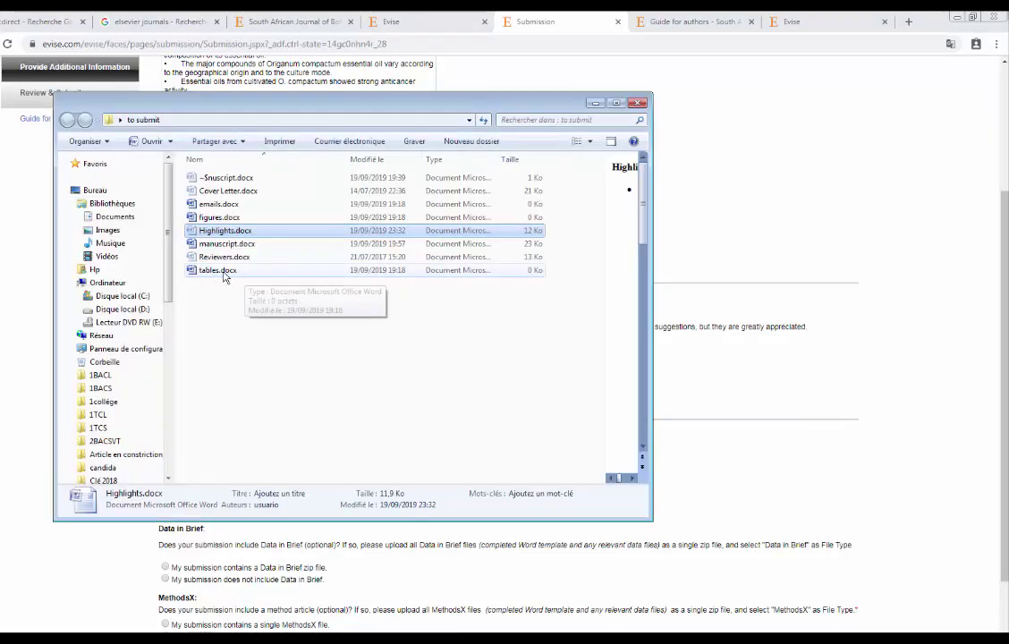
click(217, 258)
double_click(216, 259)
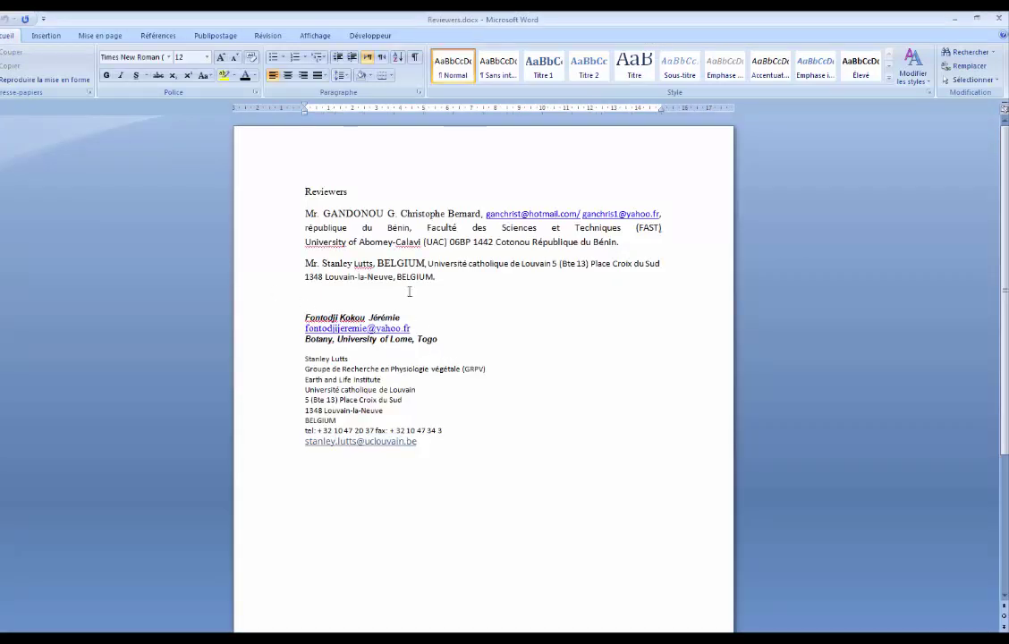
double_click(363, 215)
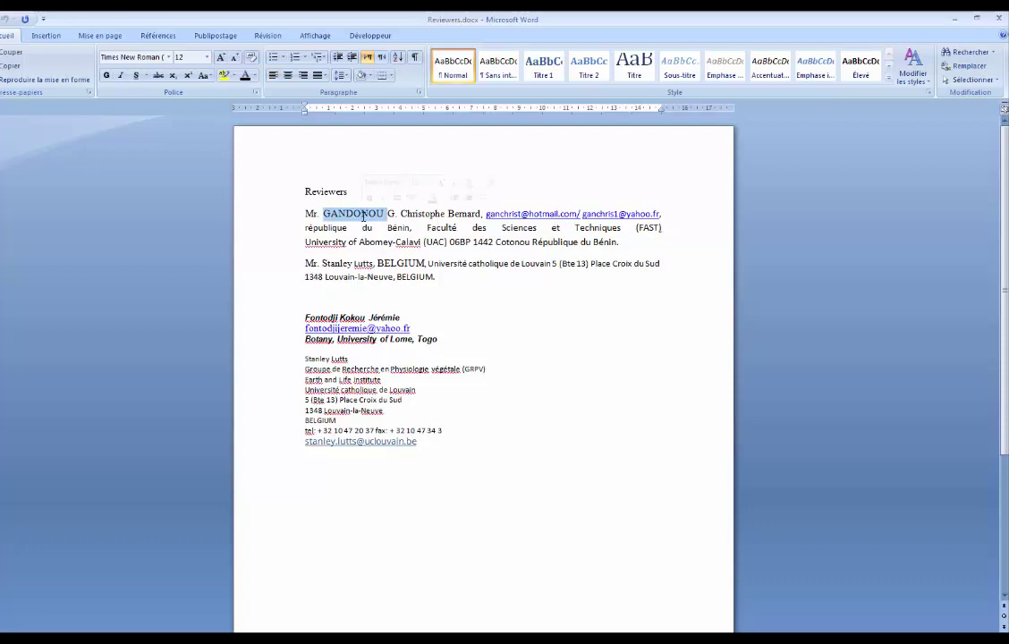
key(ctrl+v)
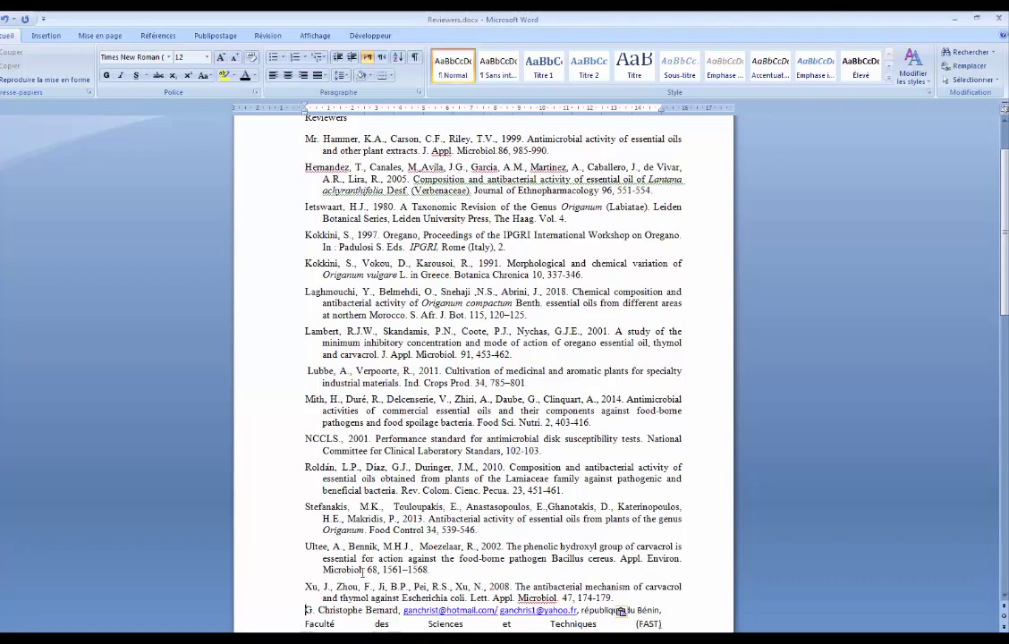
key(alt+Tab)
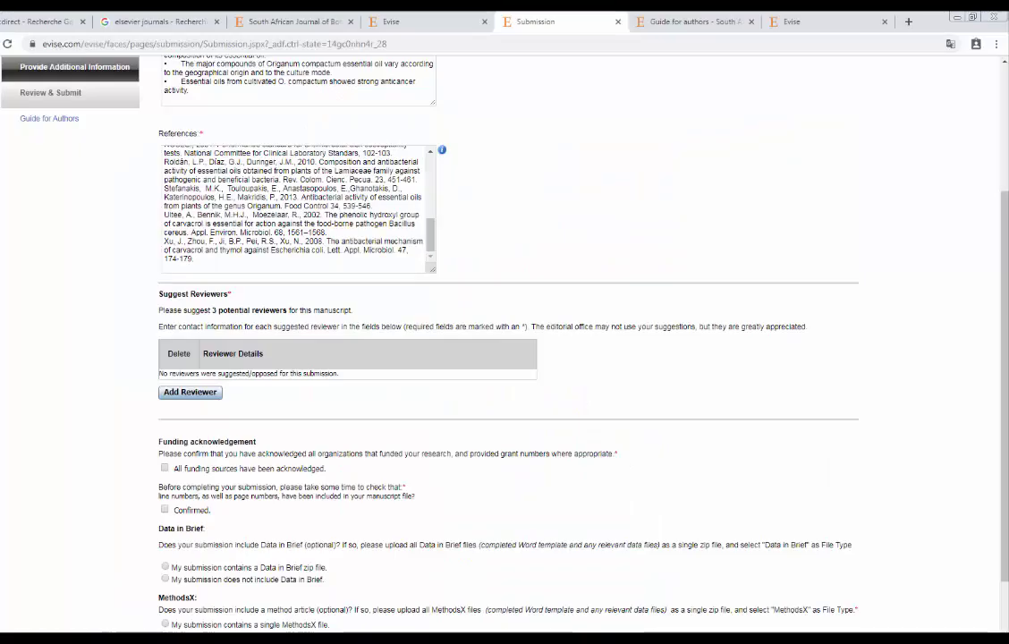
click(190, 392)
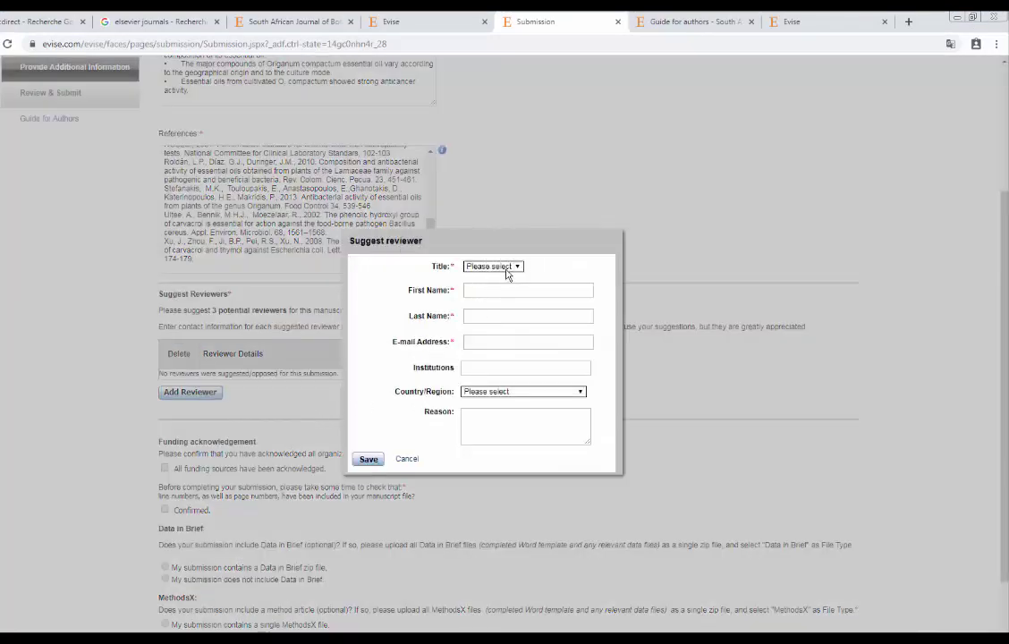
Set the reviewer's title to Professor, undo Word's accidental paste, and fill First Name.
click(504, 267)
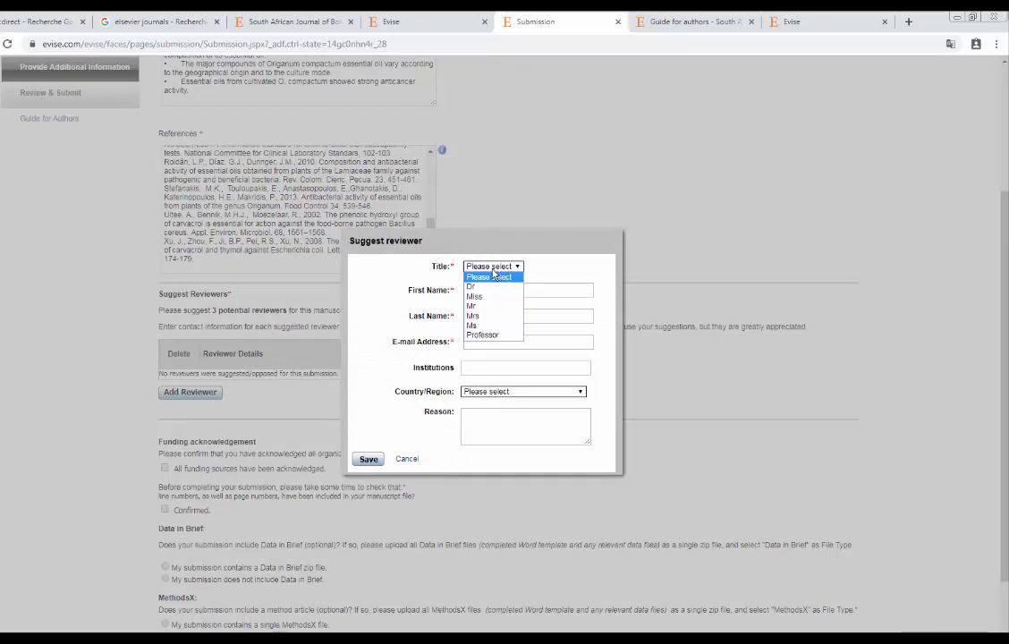
click(489, 268)
click(489, 269)
click(486, 334)
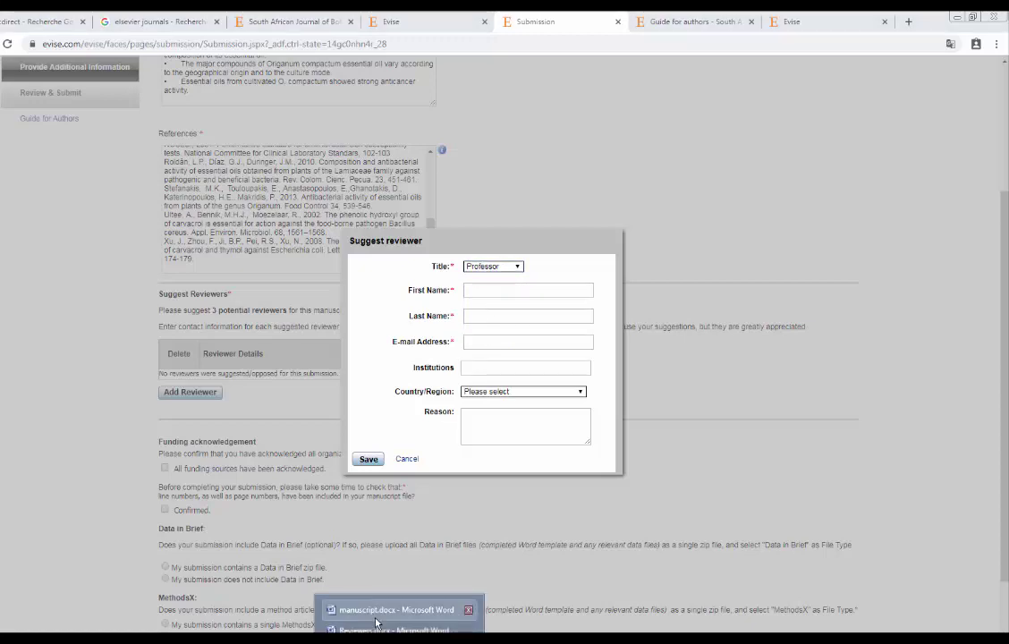
click(405, 609)
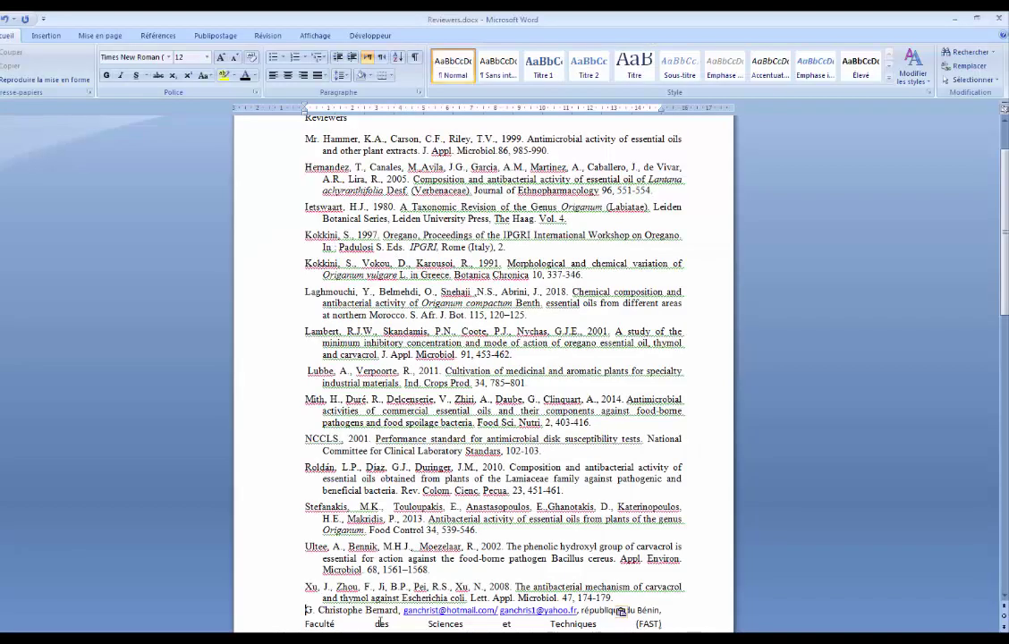
click(385, 616)
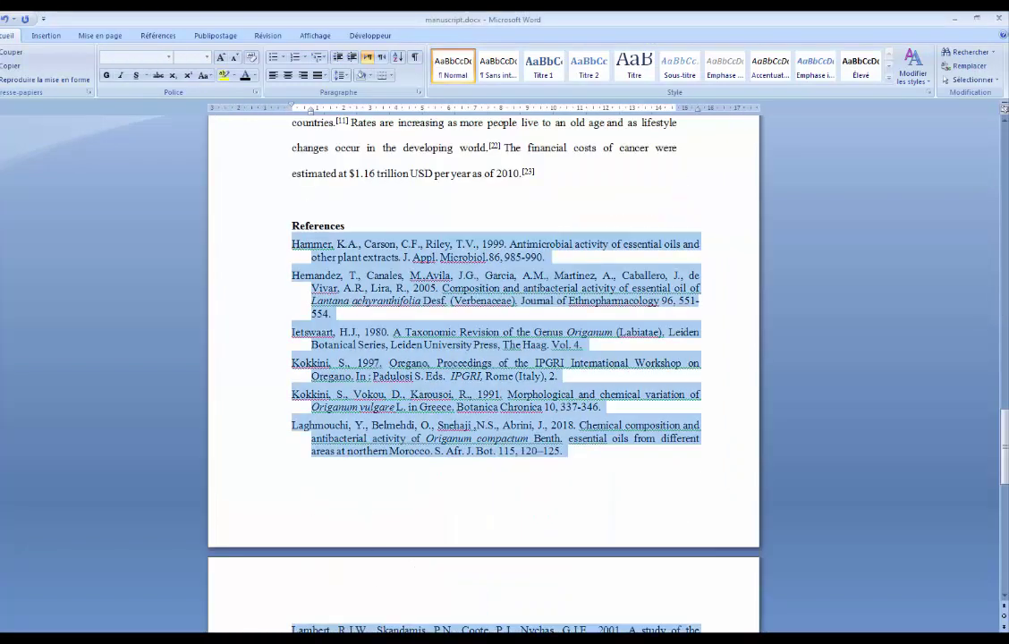
click(394, 624)
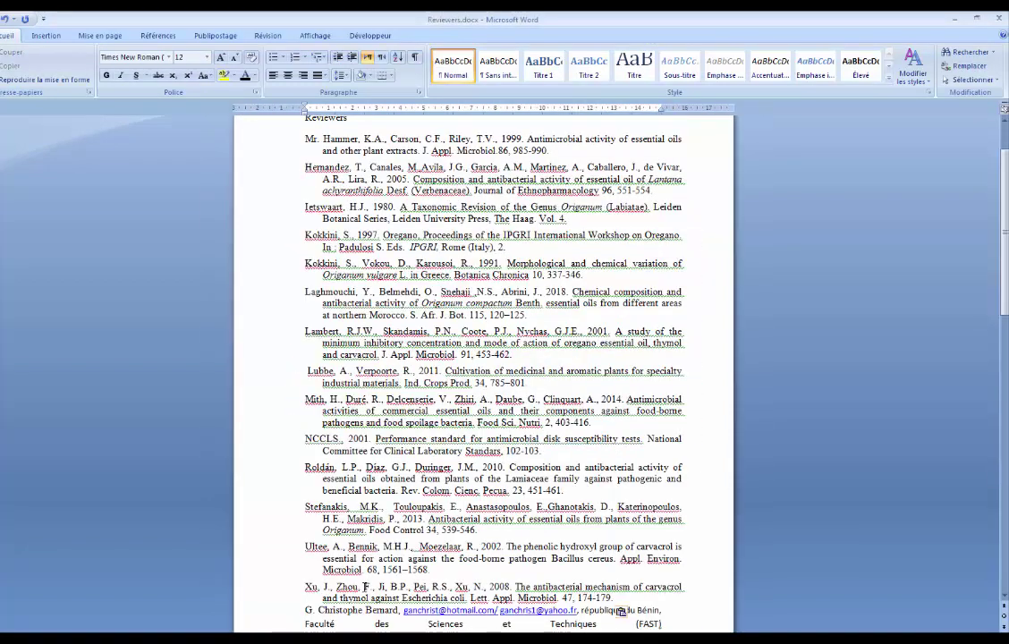
key(ctrl+z)
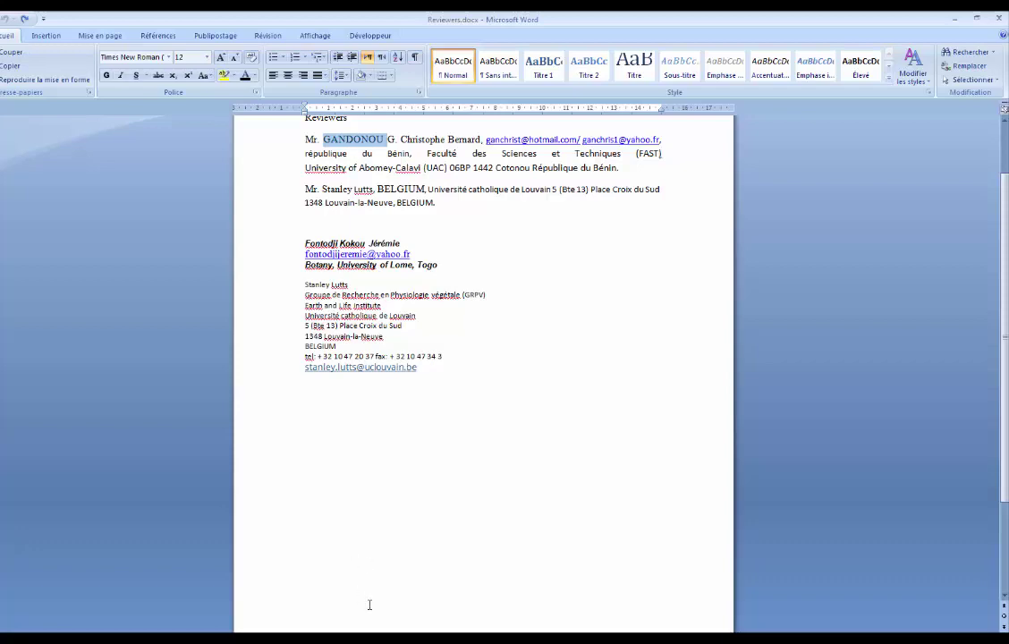
click(363, 623)
click(491, 286)
text(GANDONOU)
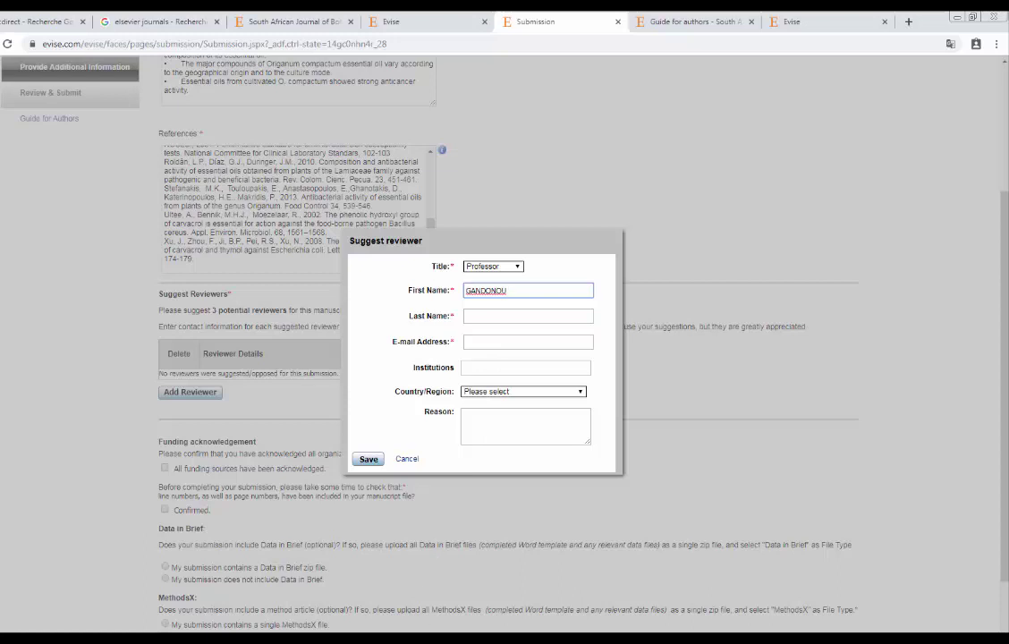
Copy the reviewer's two given names from Reviewers.docx into the Last Name field.
click(394, 608)
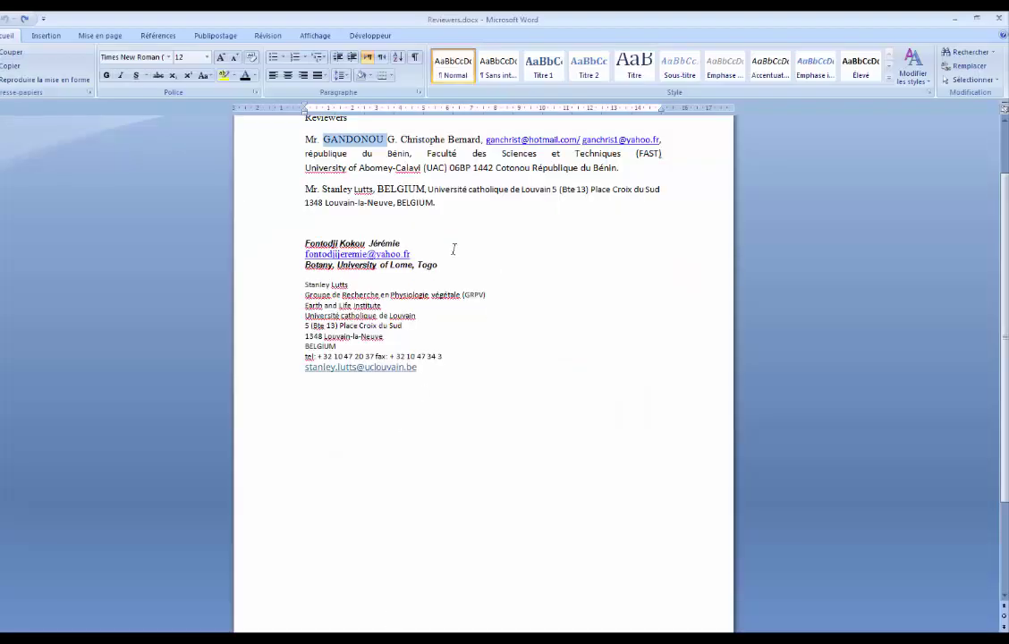
double_click(421, 139)
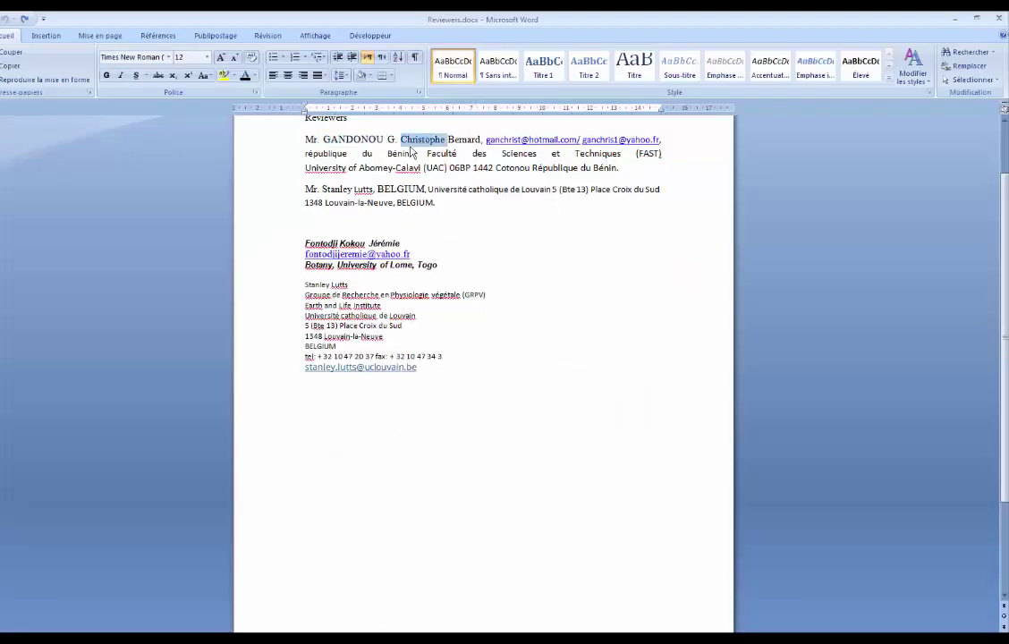
click(408, 140)
drag(479, 140, 418, 140)
key(ctrl+c)
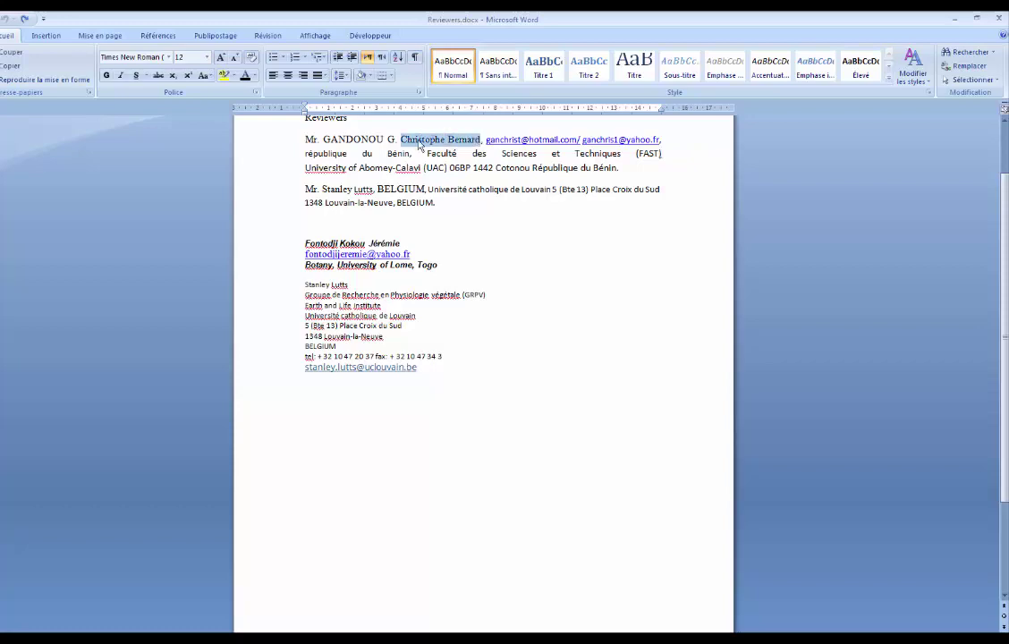
click(358, 618)
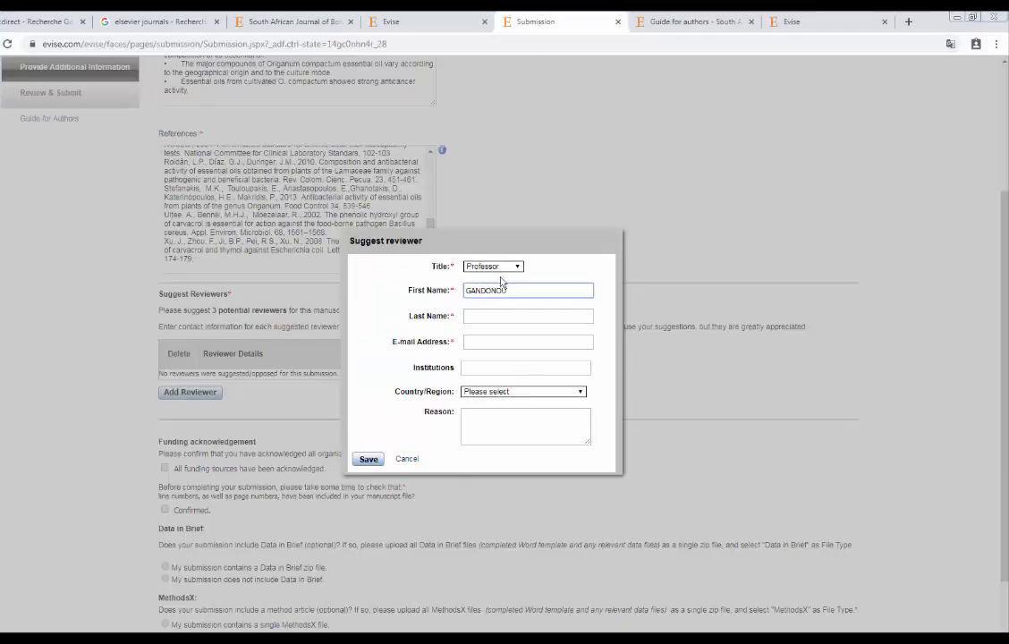
click(489, 317)
key(ctrl+v)
click(487, 349)
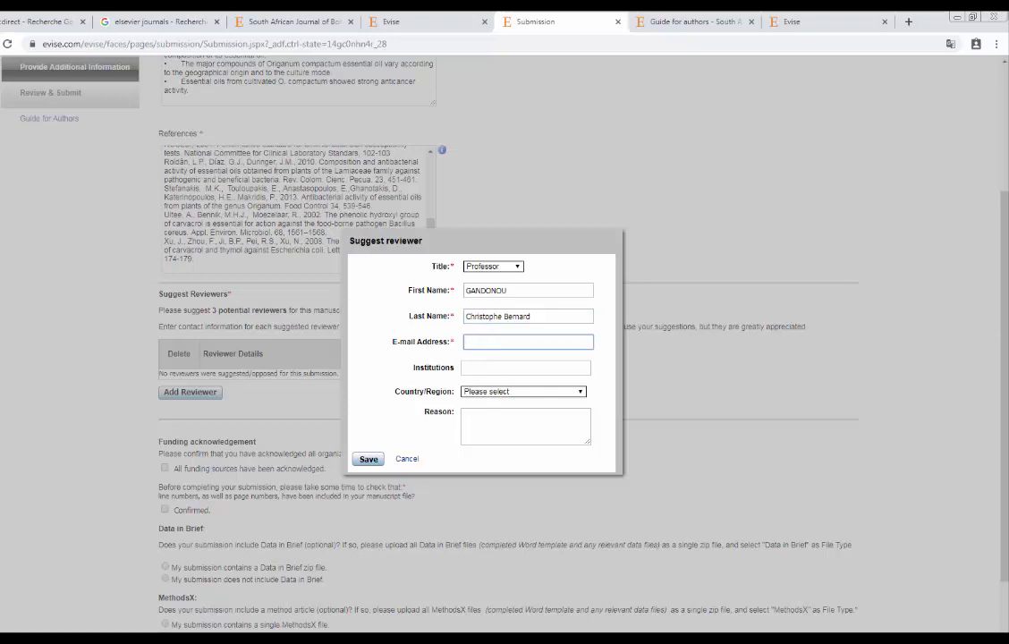
Paste the reviewer's second e-mail address, set the country to Romania, and attempt saving.
click(395, 606)
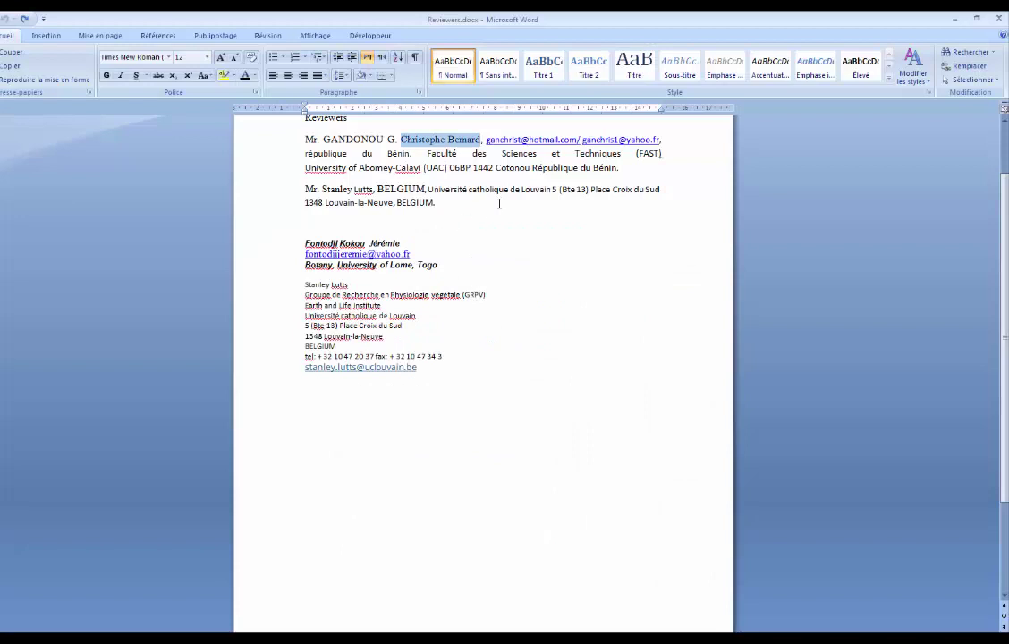
drag(664, 139, 582, 140)
key(ctrl+c)
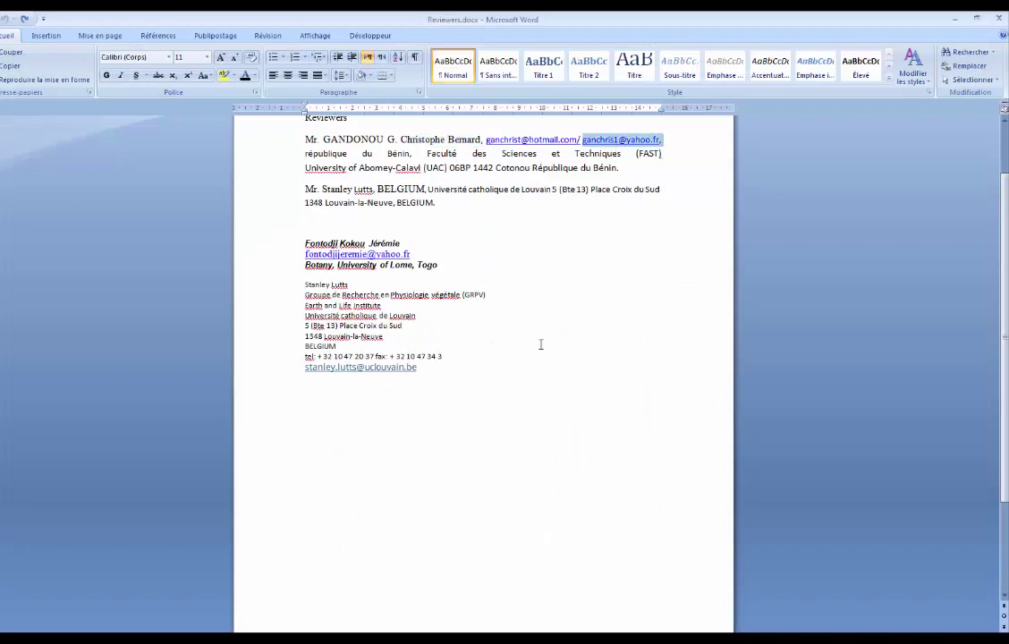
key(alt+Tab)
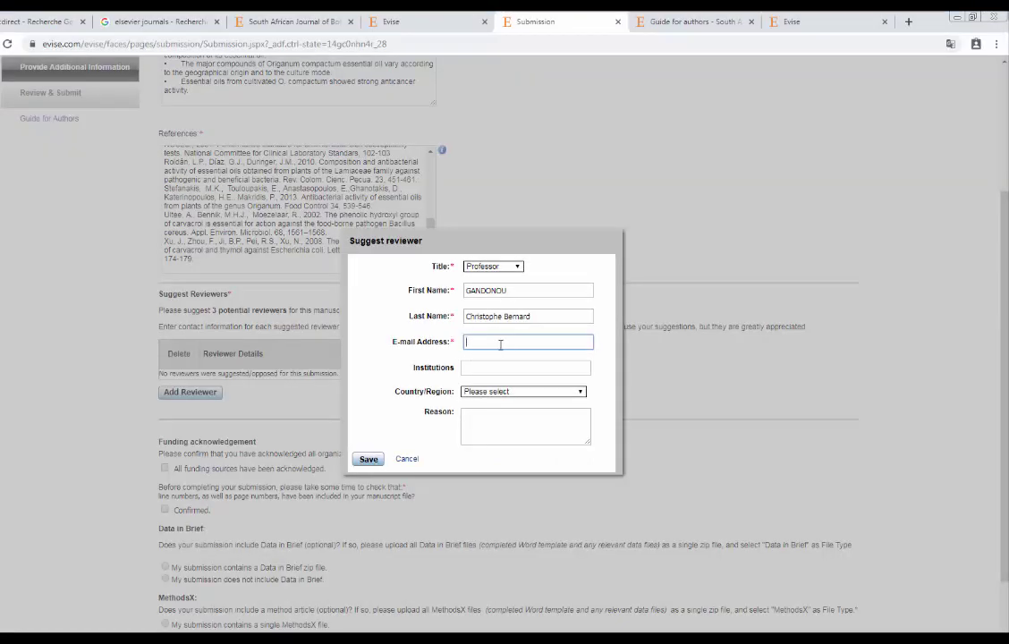
key(ctrl+v)
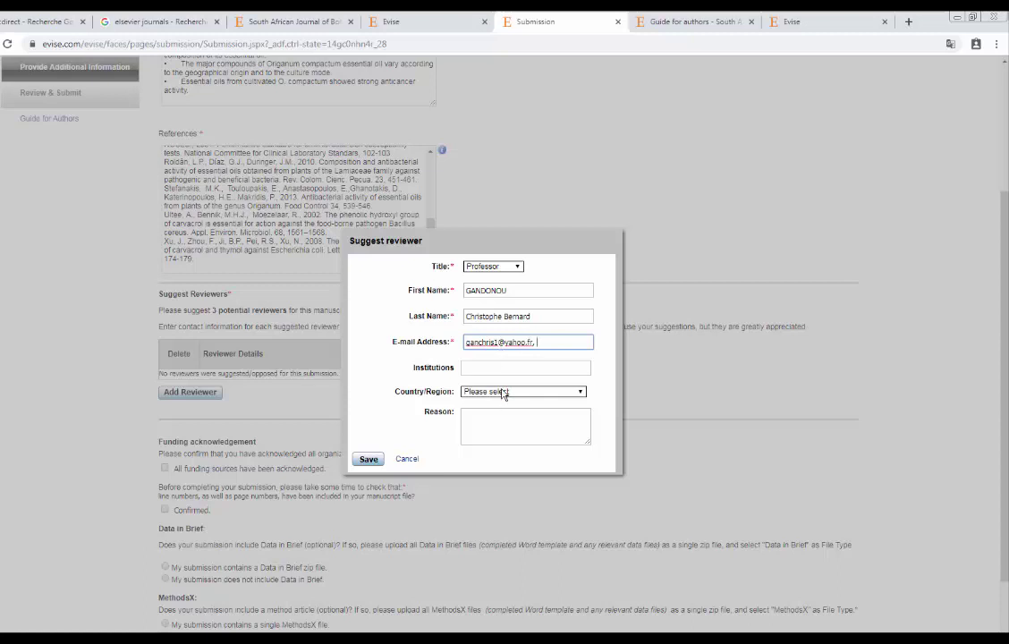
click(503, 393)
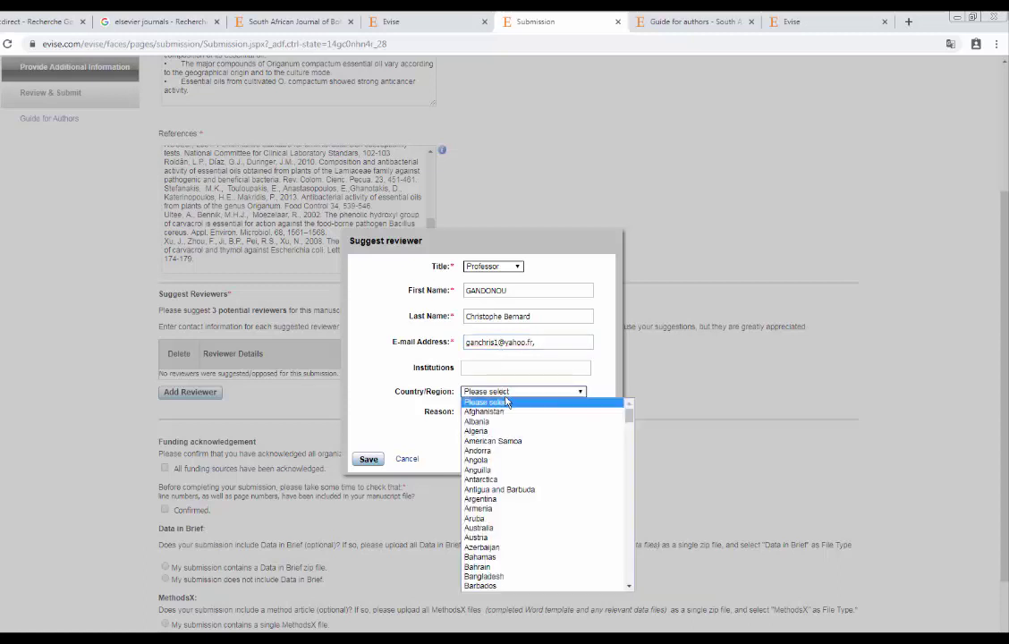
key(t)
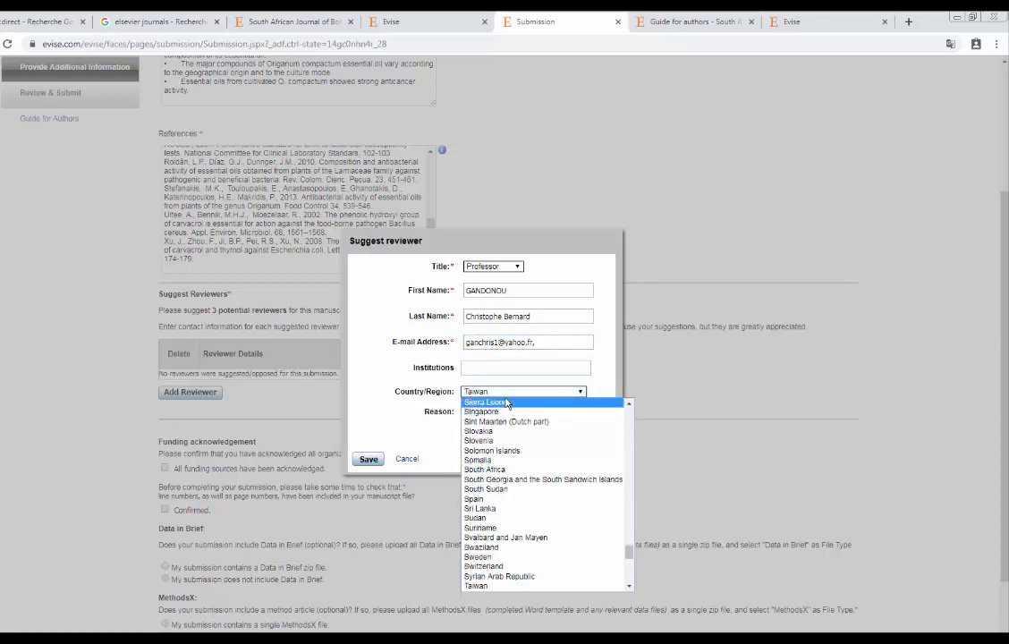
key(o)
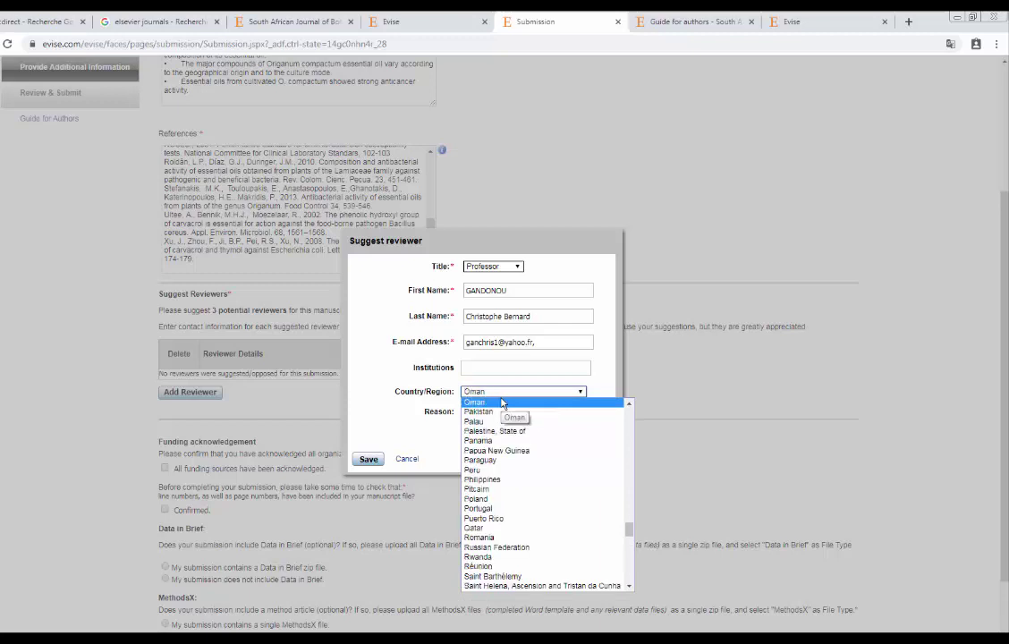
click(484, 537)
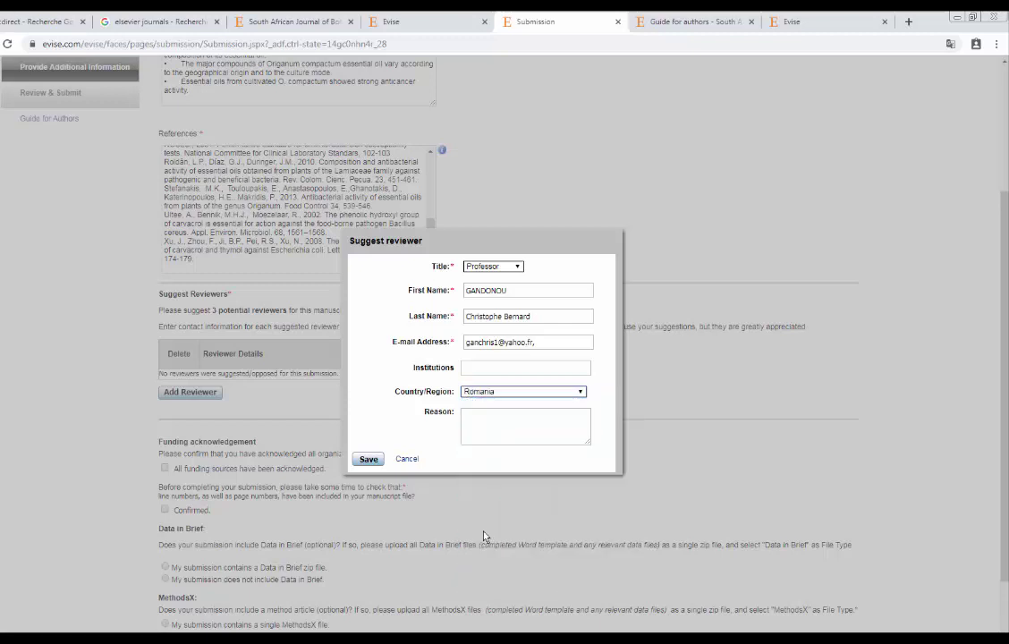
click(369, 460)
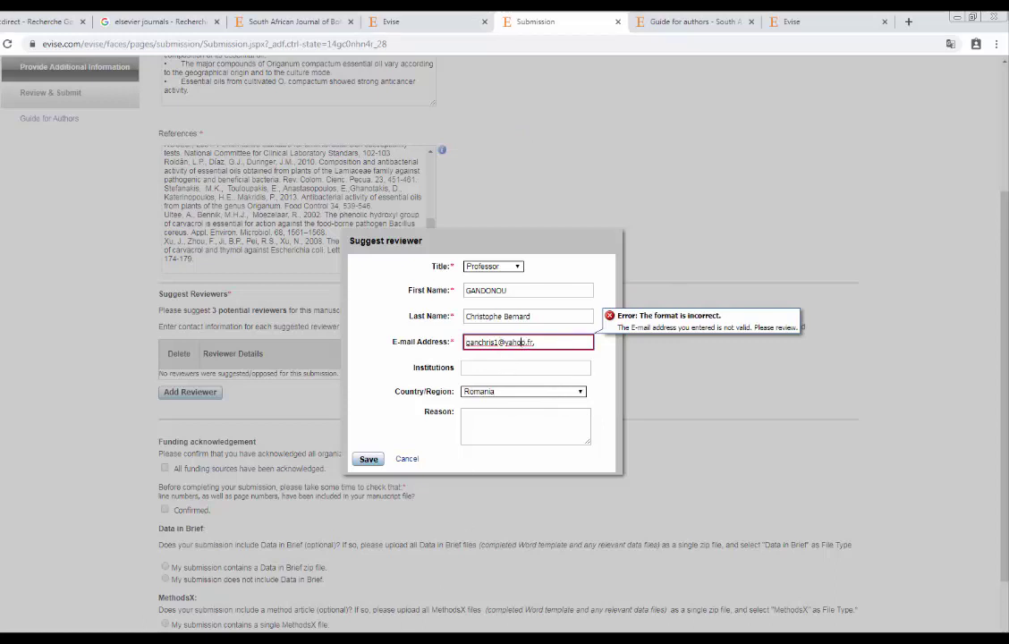
Replace the invalid e-mail with the reviewer's first address from Word and save the reviewer.
click(362, 632)
click(559, 170)
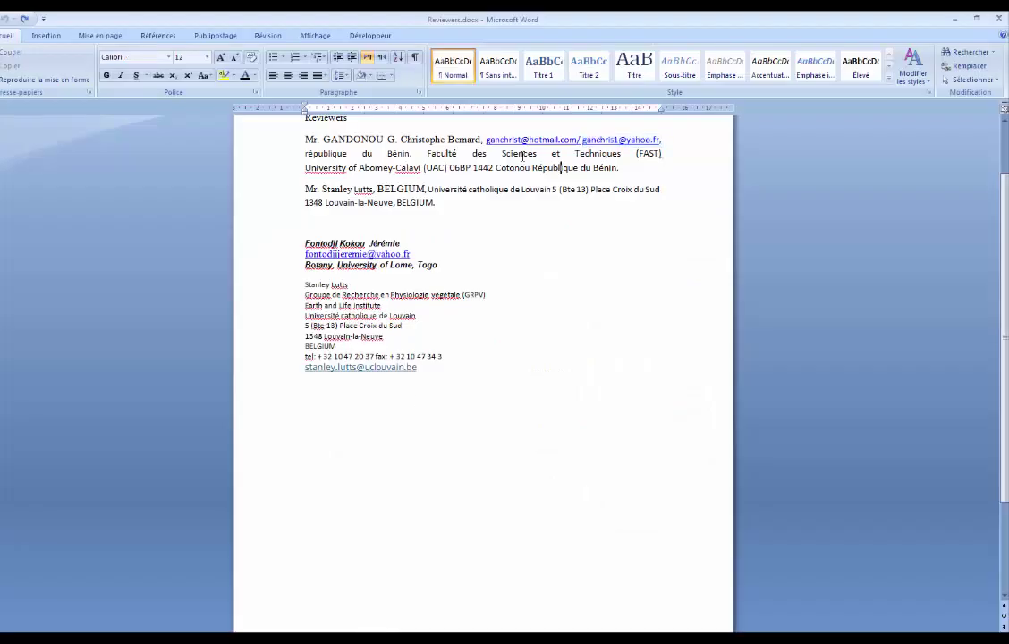
double_click(556, 139)
shift+click(573, 140)
key(ctrl+c)
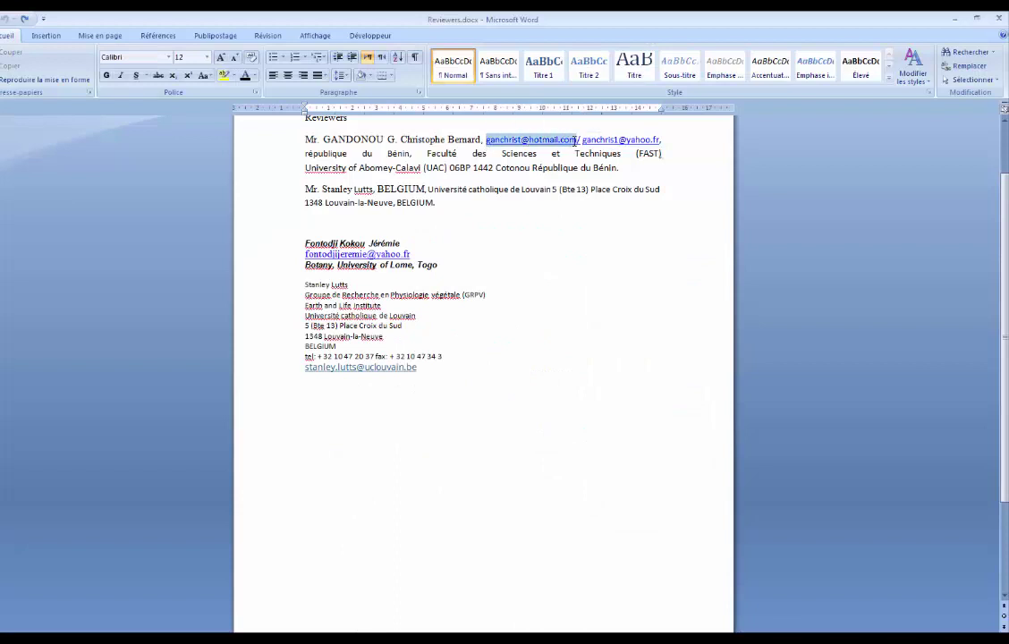
click(339, 626)
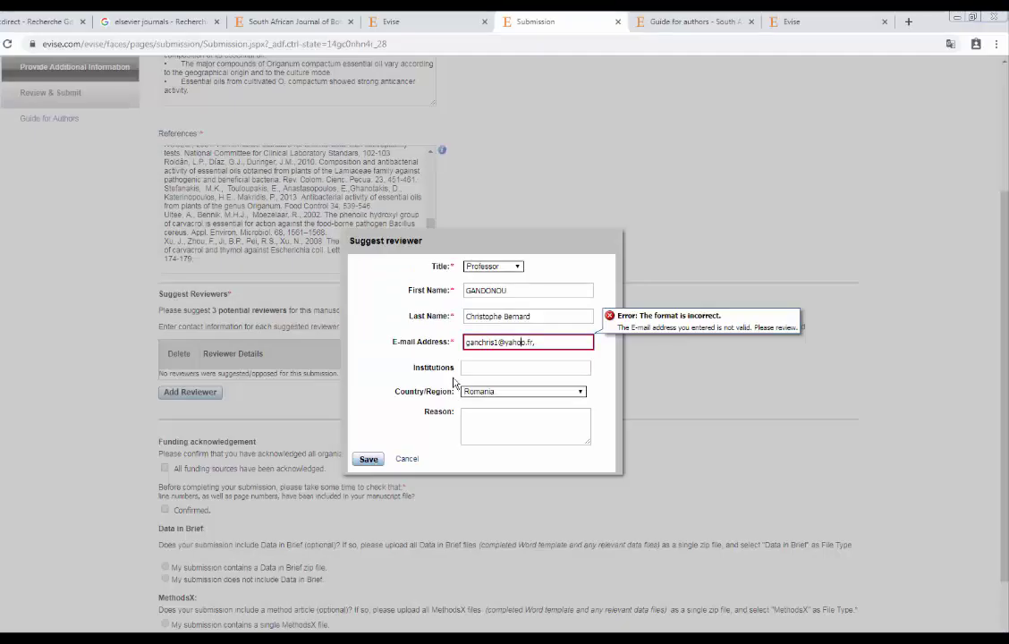
drag(537, 342, 466, 336)
key(ctrl+v)
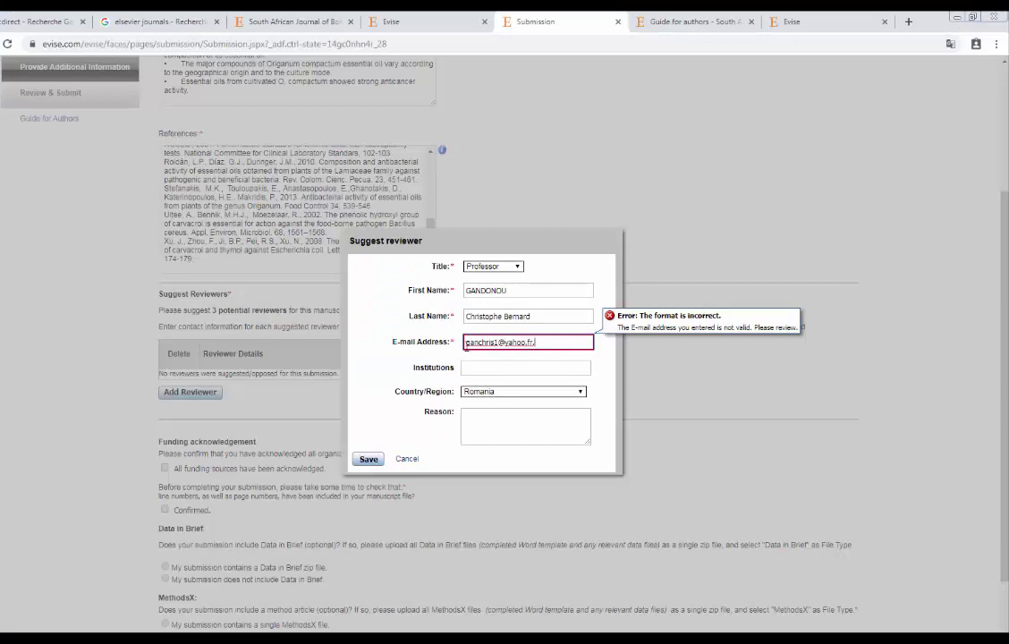
click(367, 459)
click(198, 412)
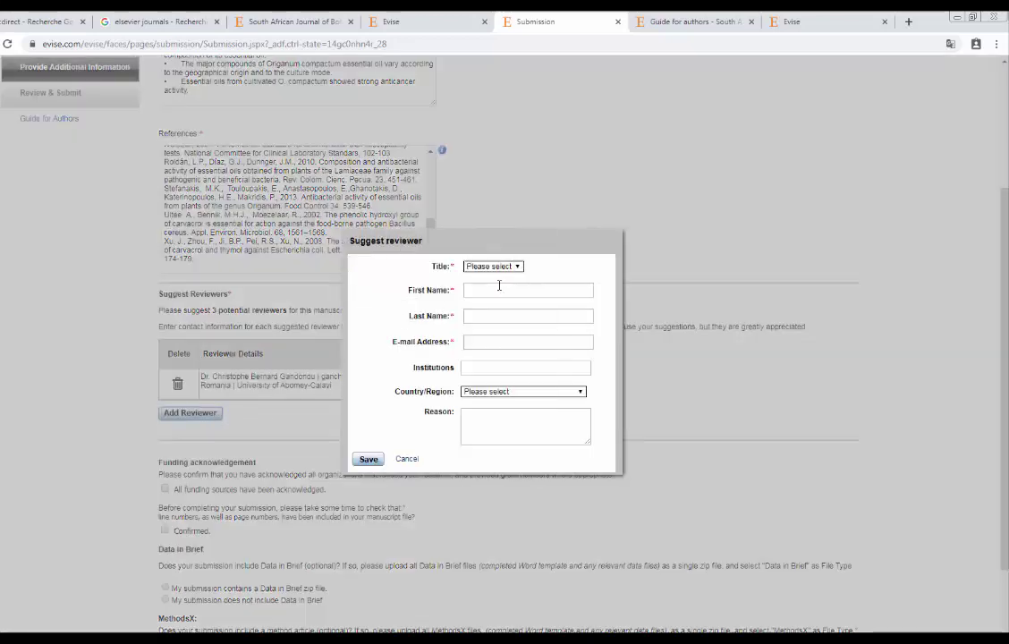
Set the second reviewer's title to Dr and enter their first name, last name and e-mail.
click(502, 267)
click(481, 286)
click(482, 288)
text(ahmed)
click(506, 316)
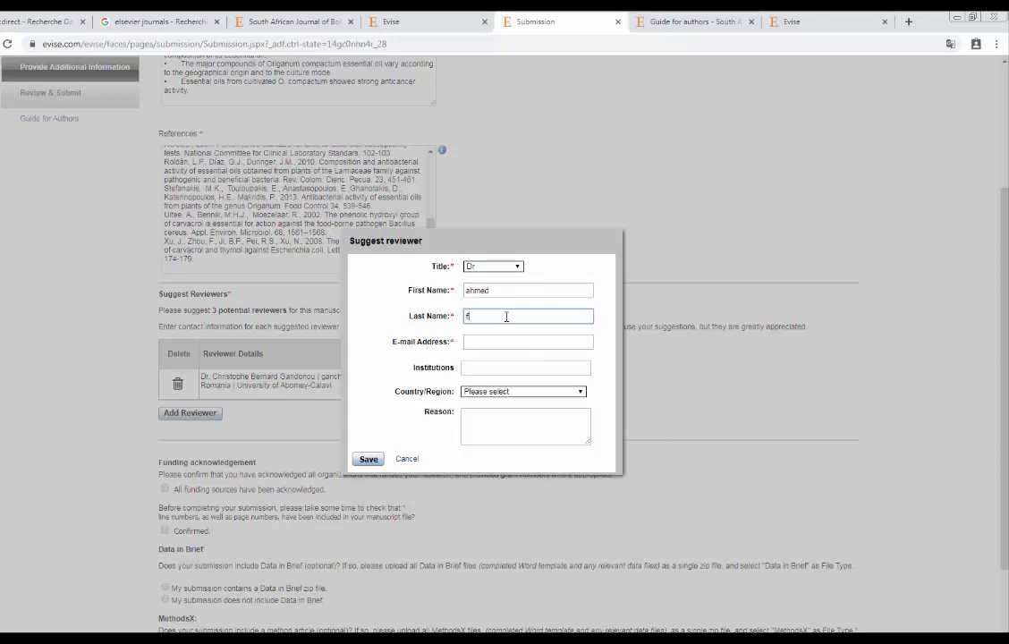
click(509, 344)
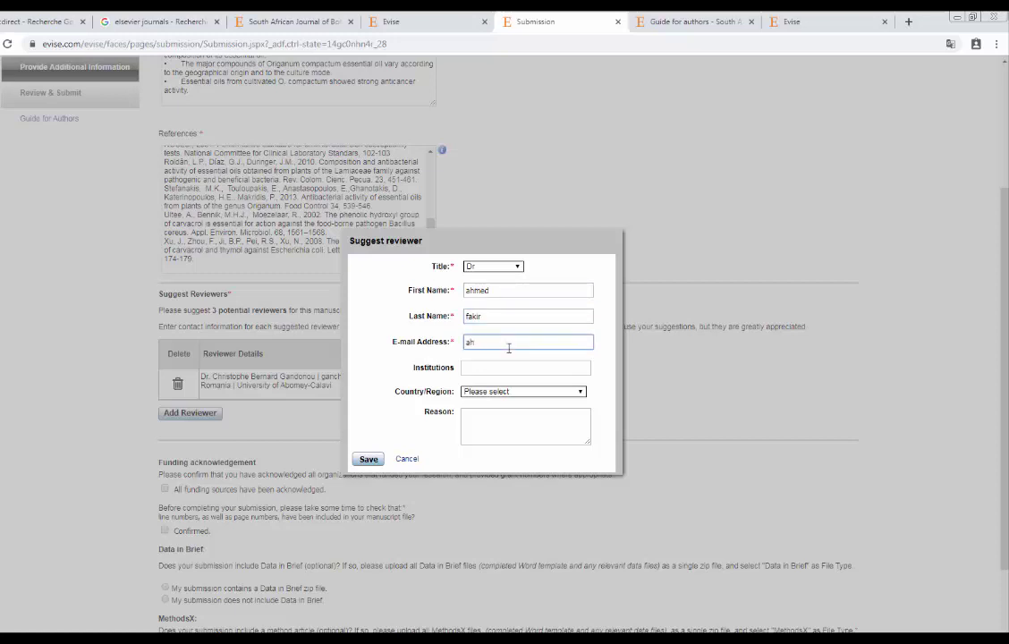
Set the second reviewer's country to American Samoa and save them to the list.
click(502, 370)
click(510, 392)
click(485, 444)
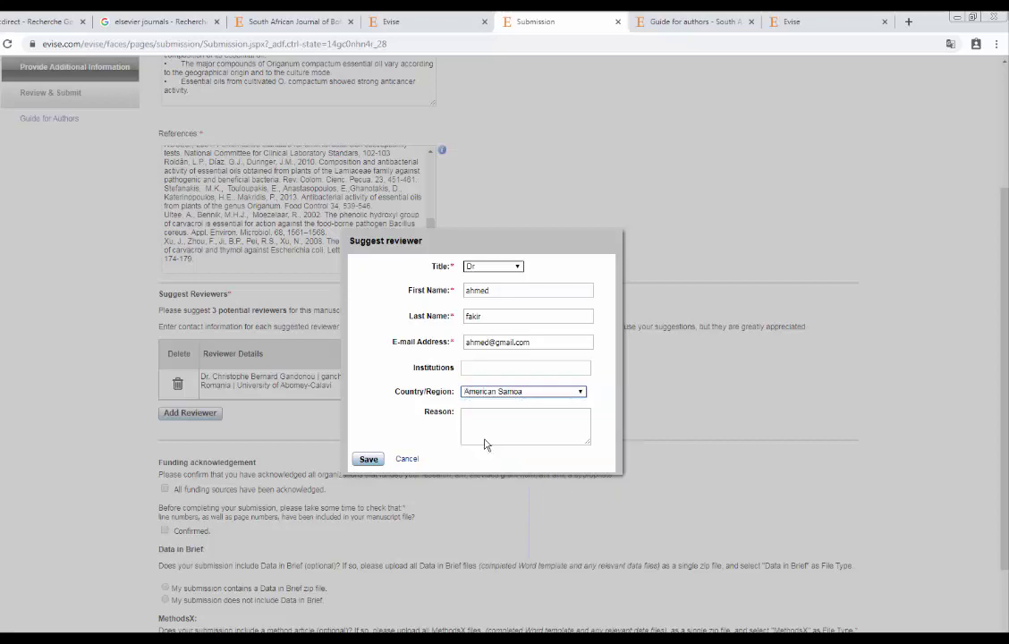
click(367, 460)
click(190, 438)
click(515, 266)
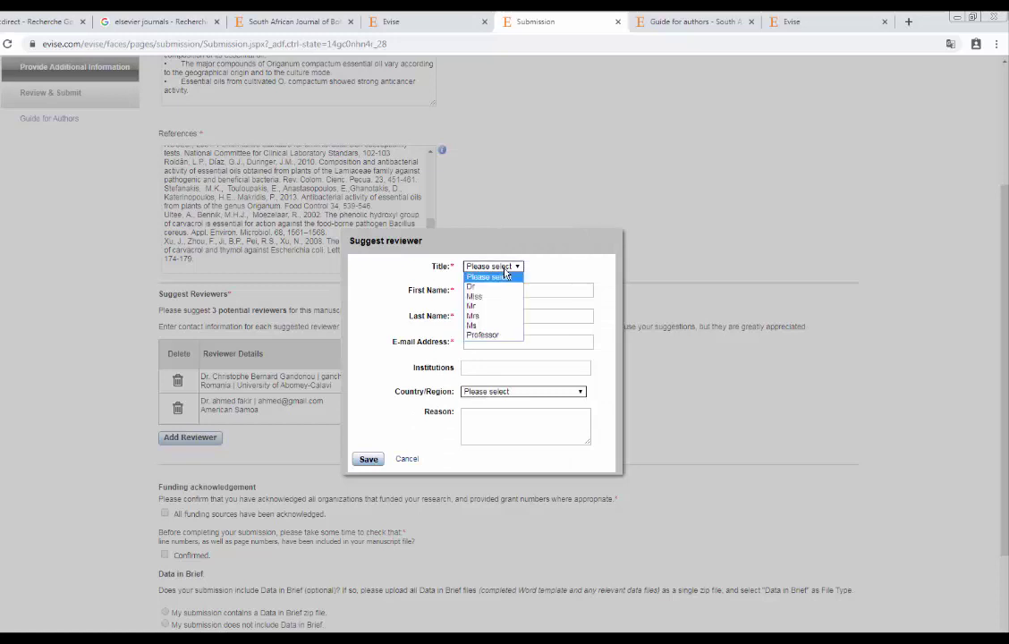
Enter the third reviewer as Dr with name and e-mail, country Algeria, and save.
click(480, 287)
click(484, 288)
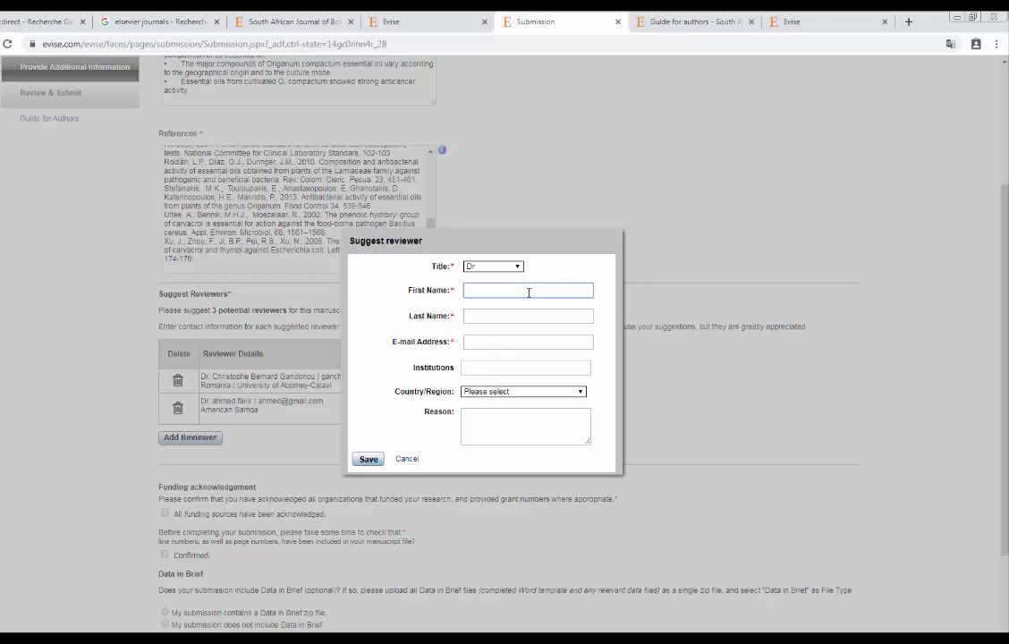
key(BackSpace)
click(530, 318)
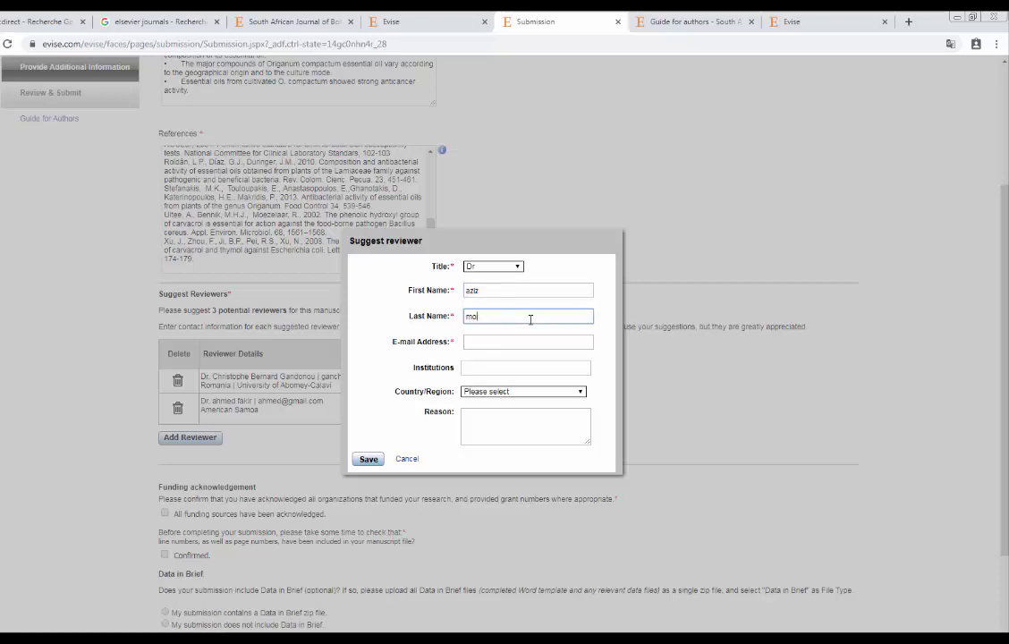
click(540, 345)
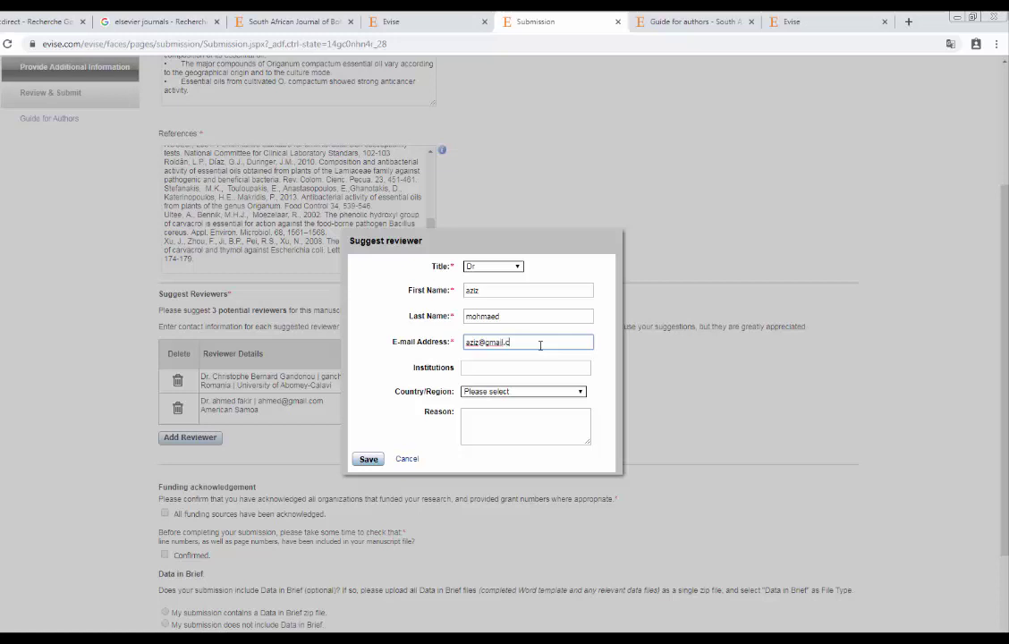
click(497, 392)
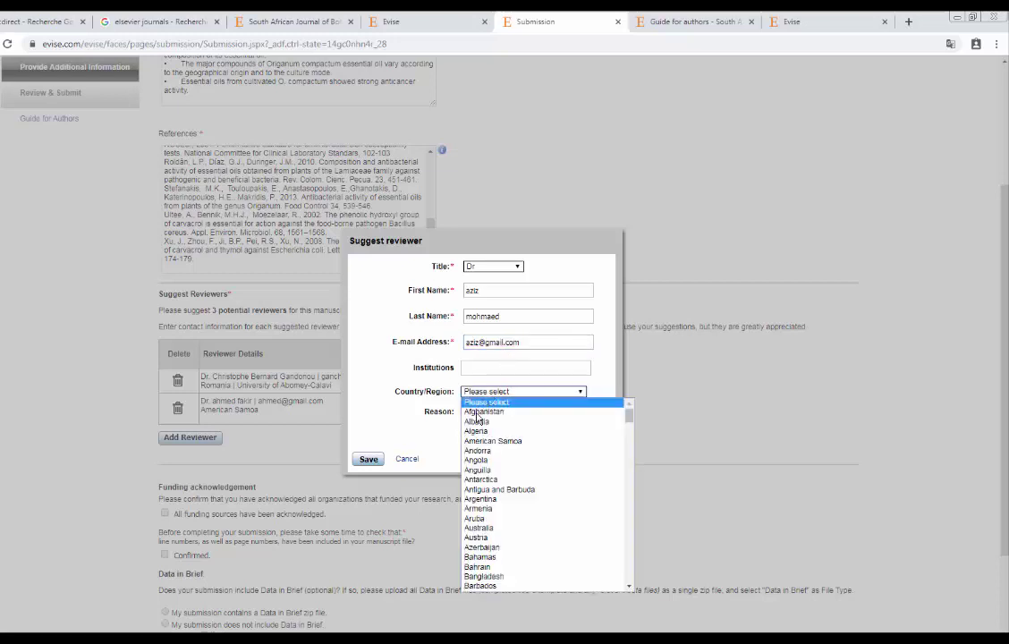
click(475, 433)
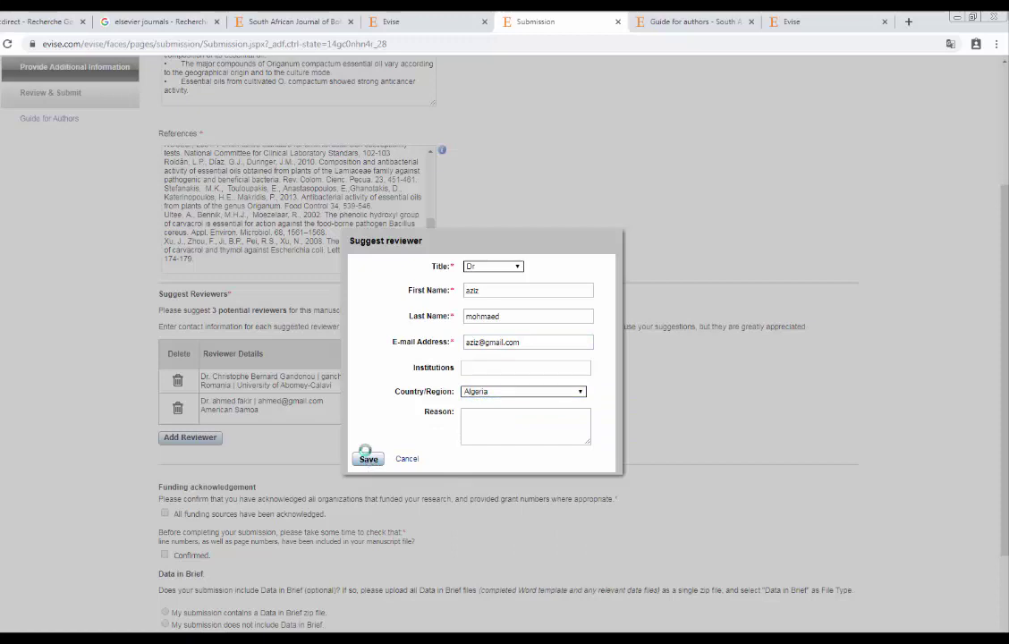
click(368, 460)
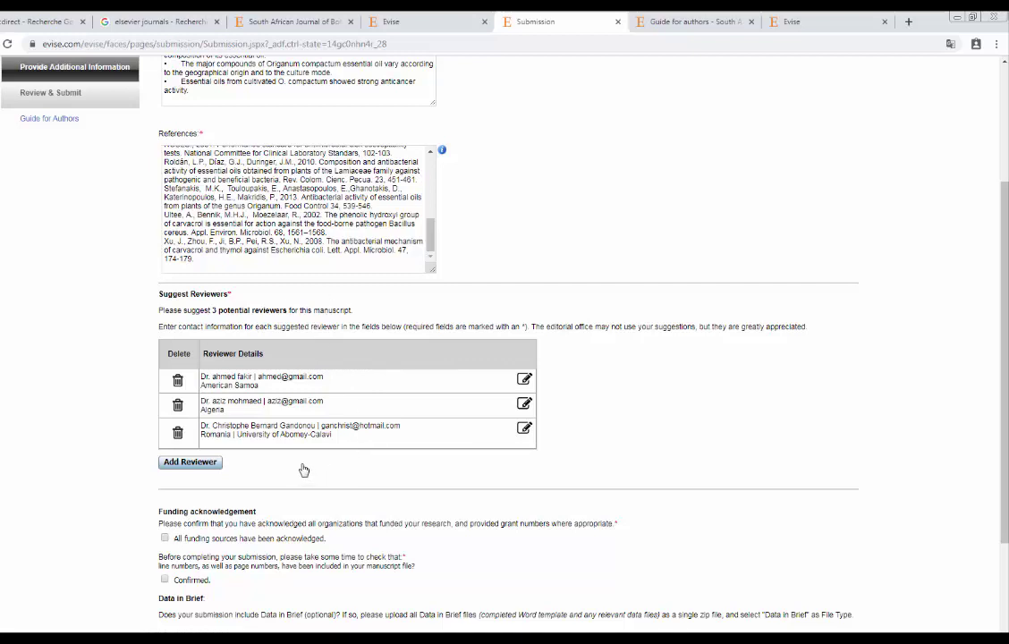
Acknowledge that all funding sources are listed and confirm line and page numbers are included.
scroll(349, 435, down, 3)
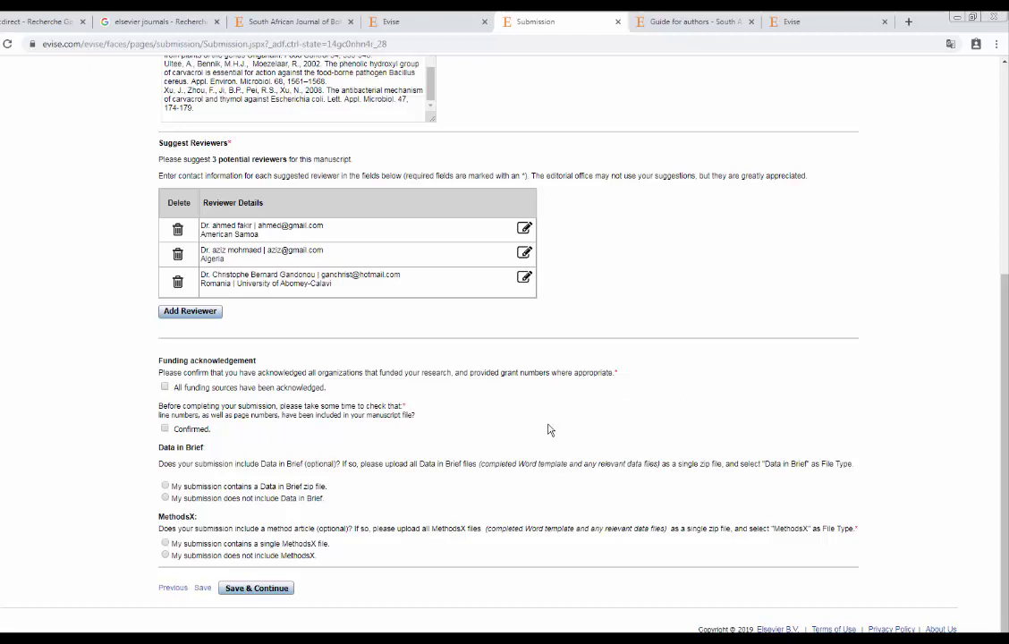
click(165, 387)
click(165, 430)
Declare a Data in Brief zip and no MethodsX file, then save and continue to review.
click(165, 497)
click(166, 555)
drag(349, 529, 320, 529)
click(288, 485)
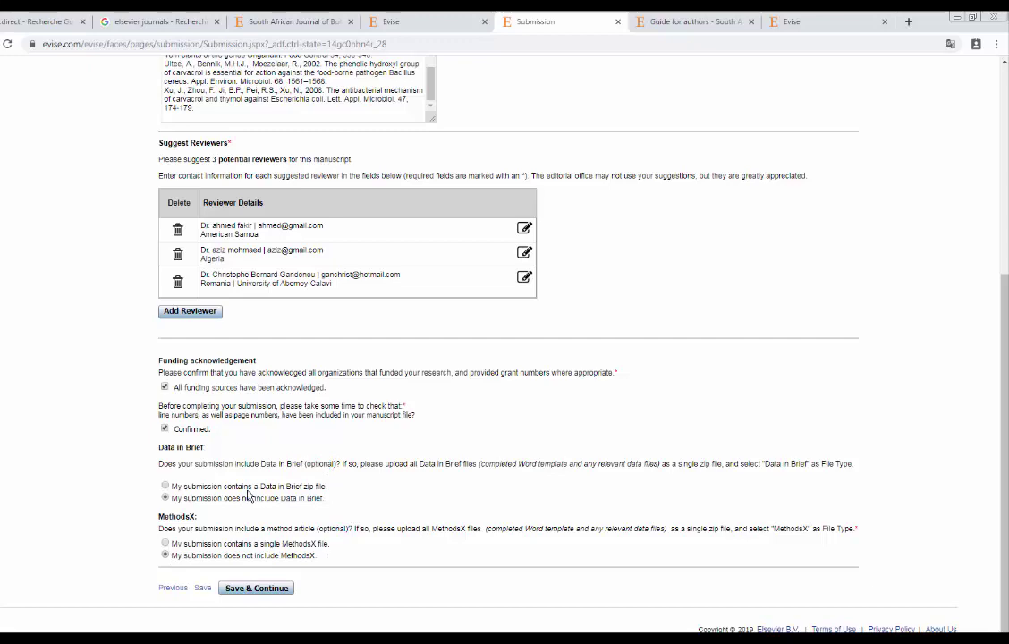
click(257, 589)
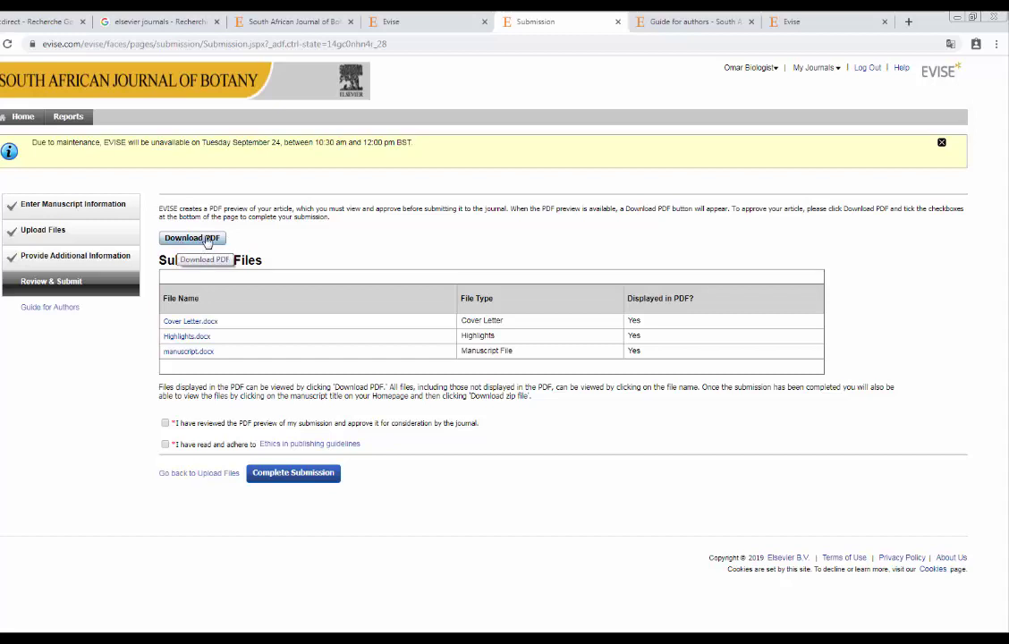
Download the PDF preview SAJB_2019_1741_Original_V0.pdf and open it in its own browser tab.
click(207, 240)
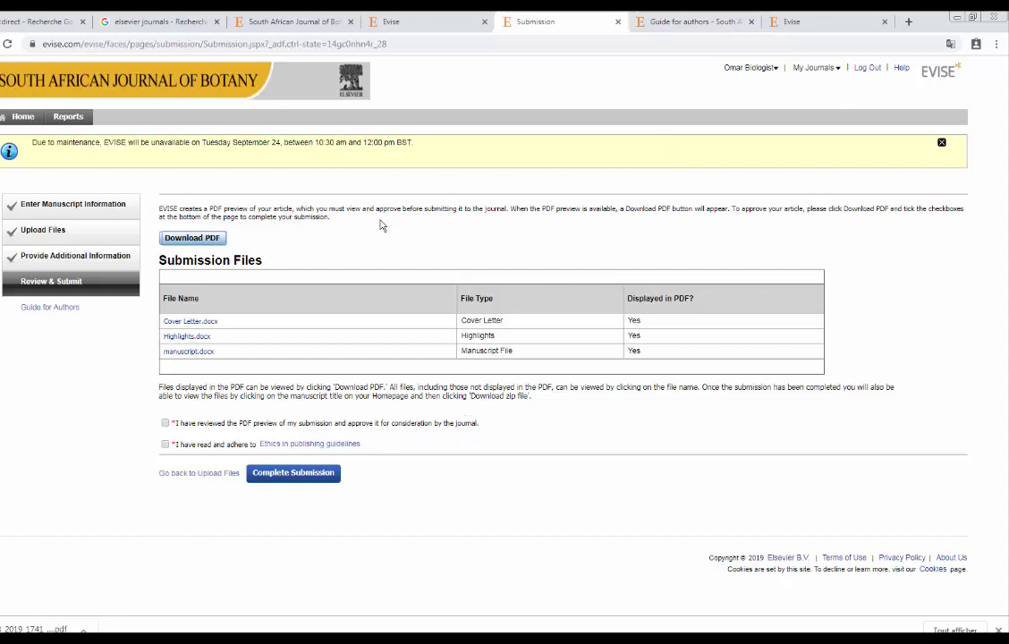
click(35, 630)
click(488, 20)
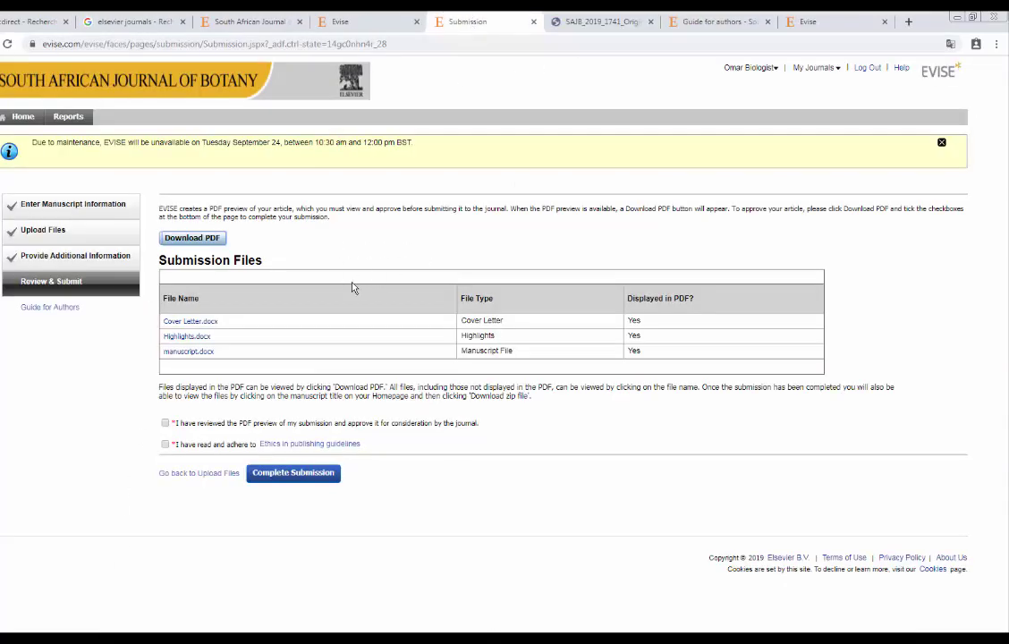
click(587, 22)
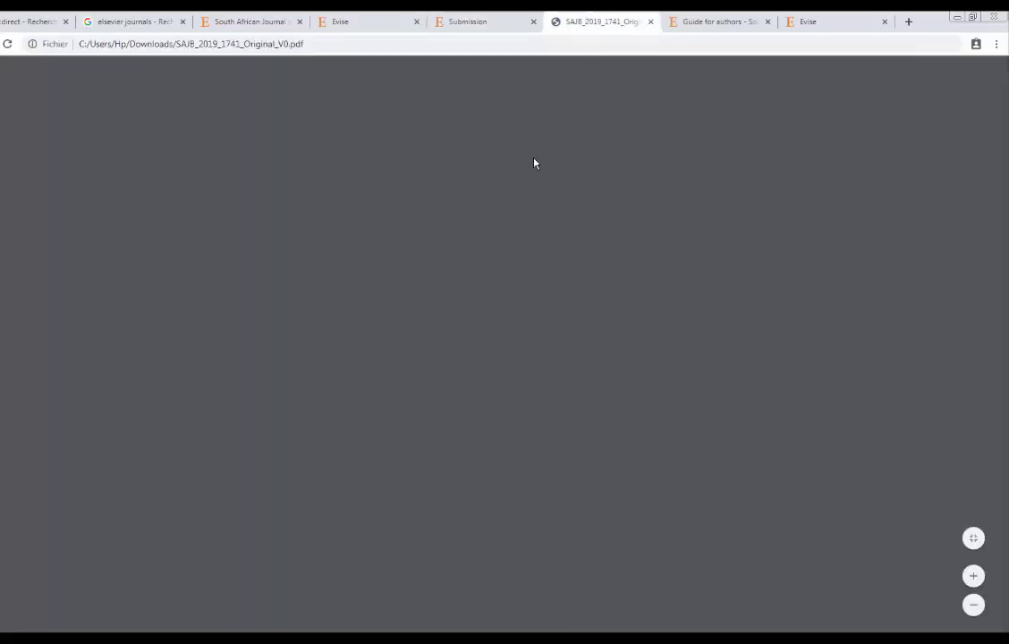
Reload the submission PDF preview, scroll through all its pages, then close it.
click(7, 43)
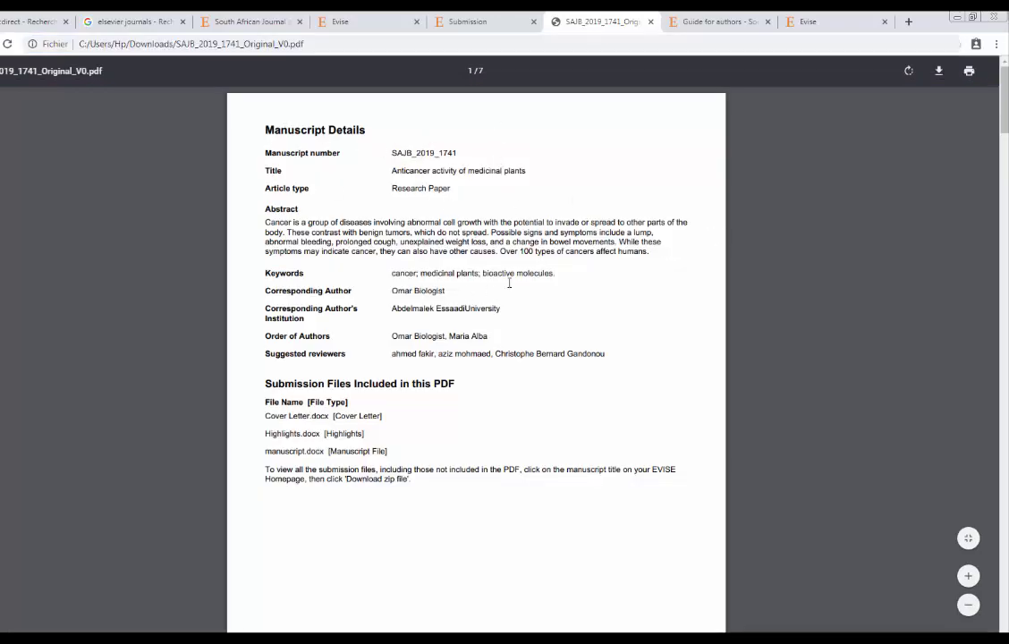
scroll(474, 264, down, 4)
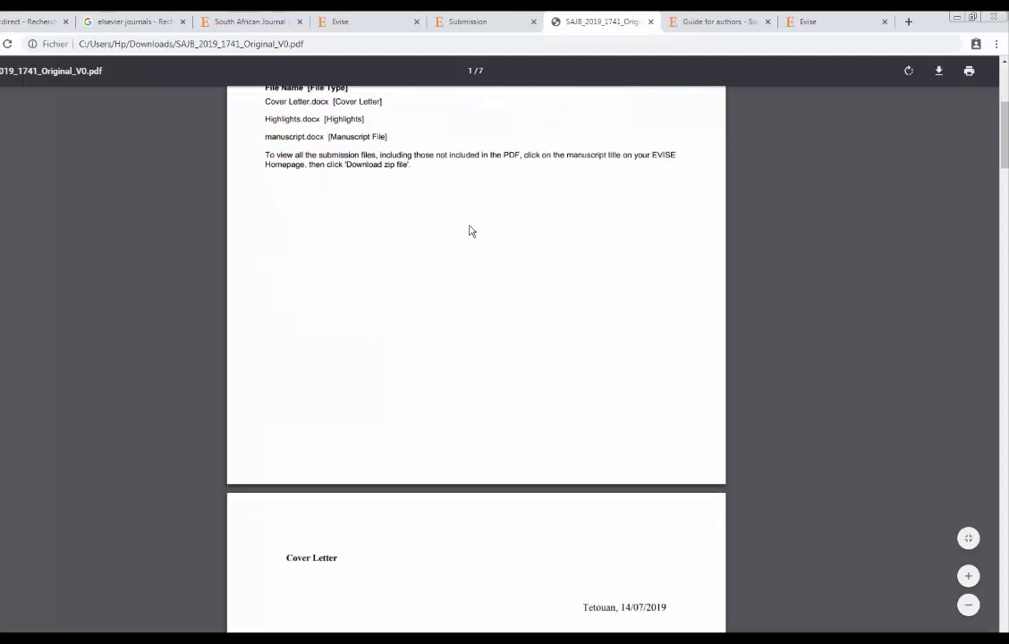
scroll(470, 235, up, 4)
scroll(470, 243, down, 6)
scroll(469, 242, down, 9)
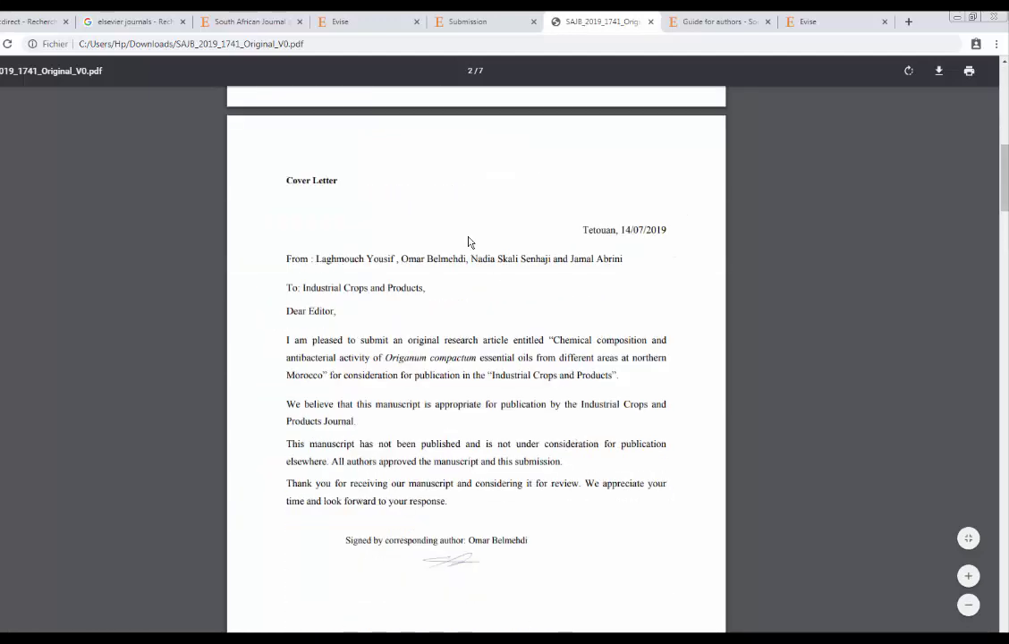
scroll(559, 239, down, 4)
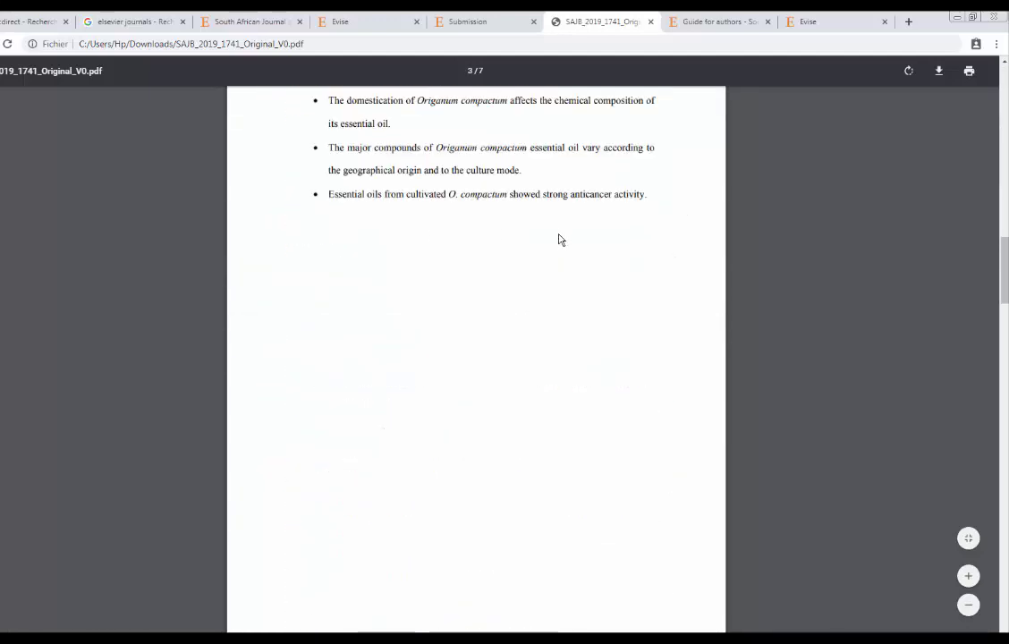
scroll(558, 239, down, 5)
scroll(476, 358, down, 3)
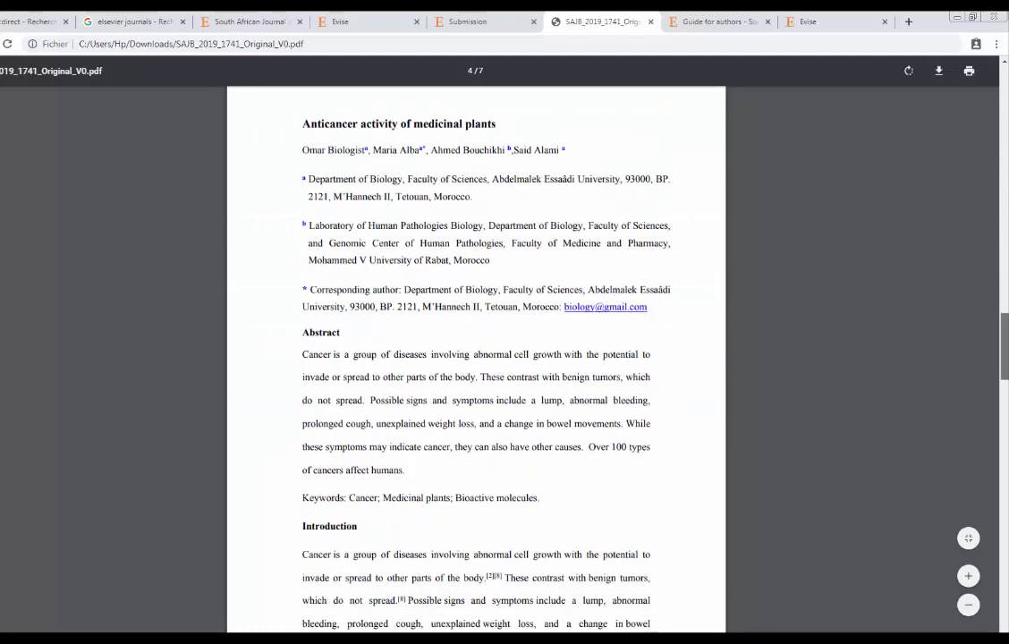
scroll(627, 270, down, 6)
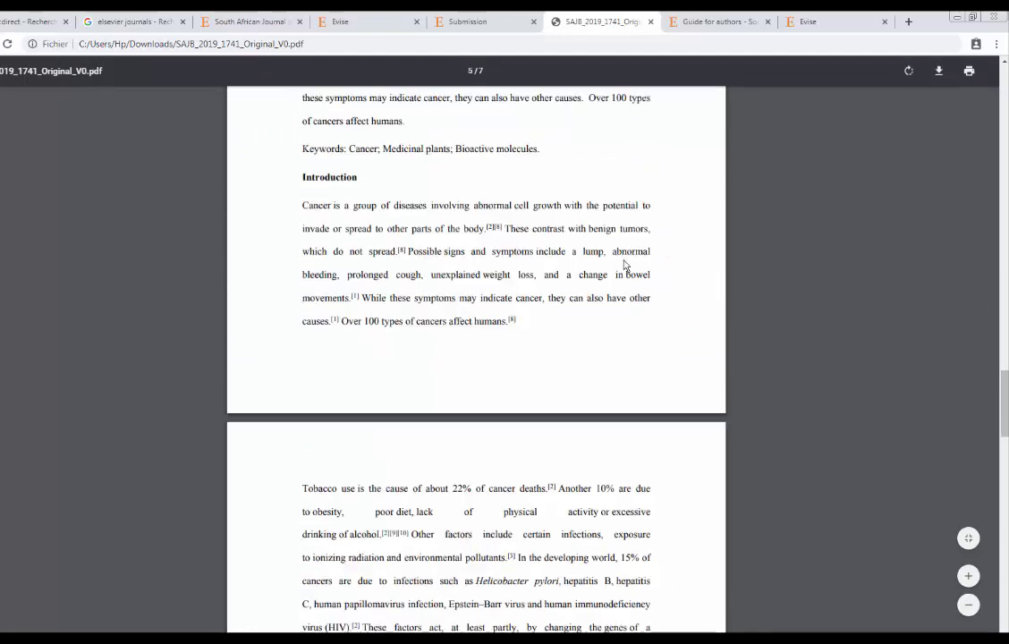
click(651, 22)
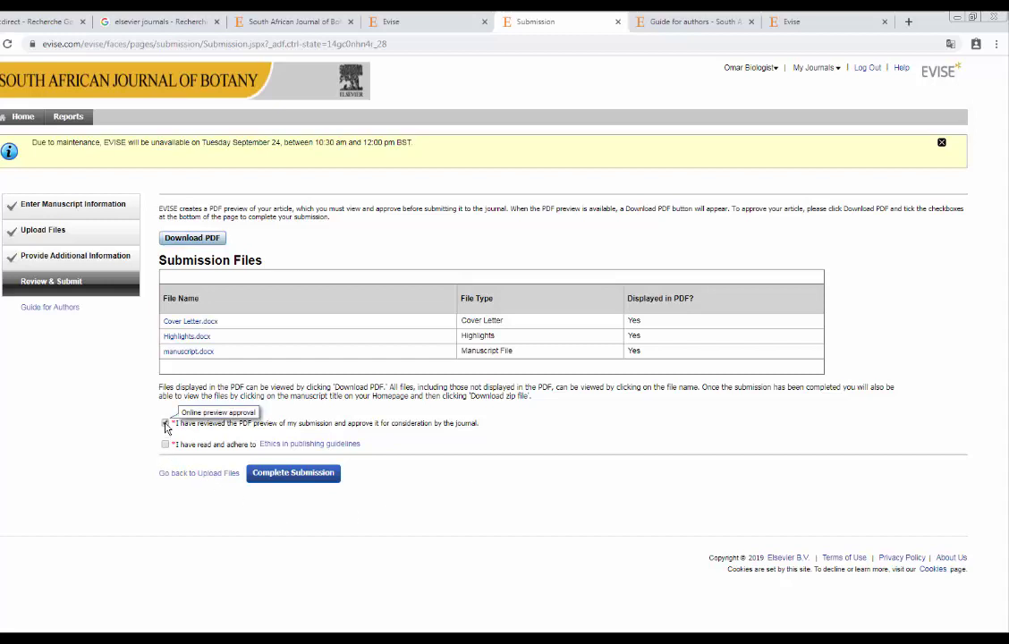
Tick the 'I have reviewed the PDF preview' and ethics in publishing adherence declarations.
click(165, 424)
click(164, 443)
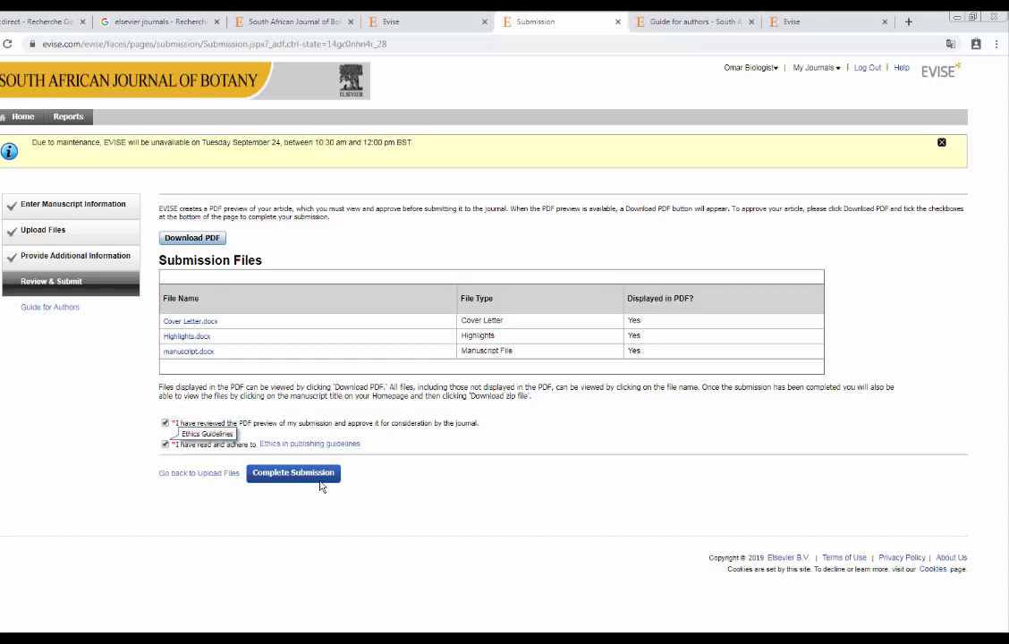